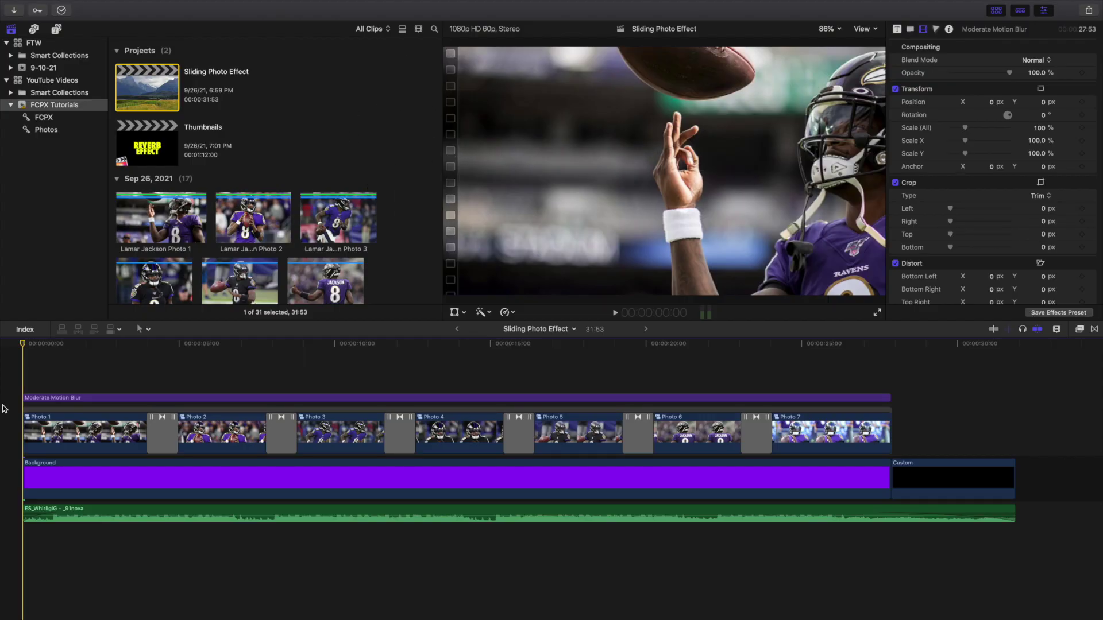
Step: Play back the Sliding Photo Effect project from its start to preview the finished effect
key(space)
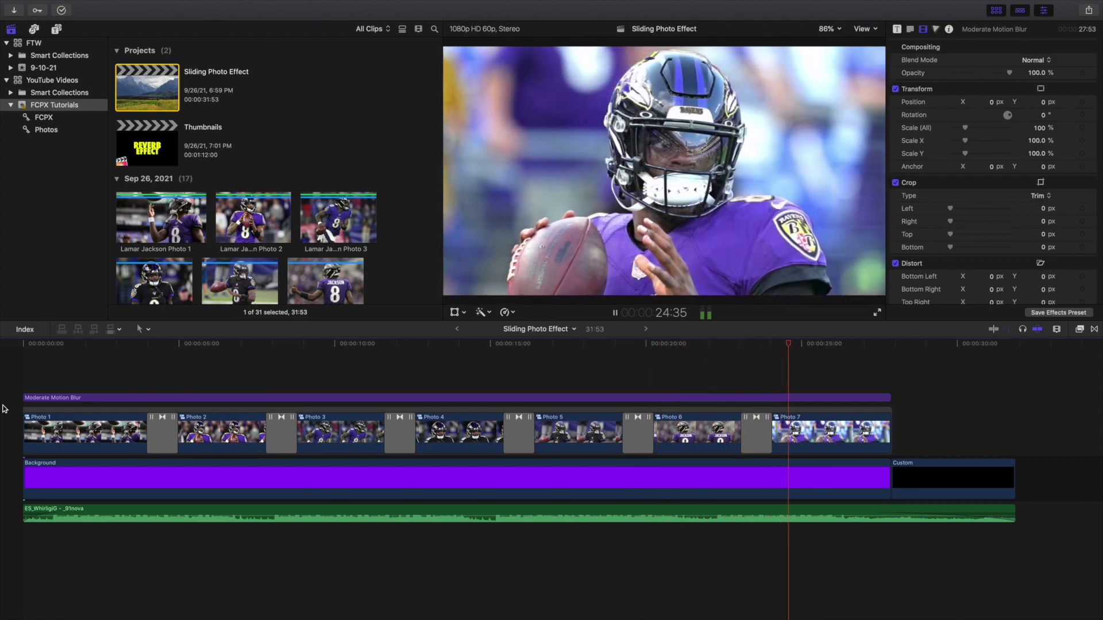
key(space)
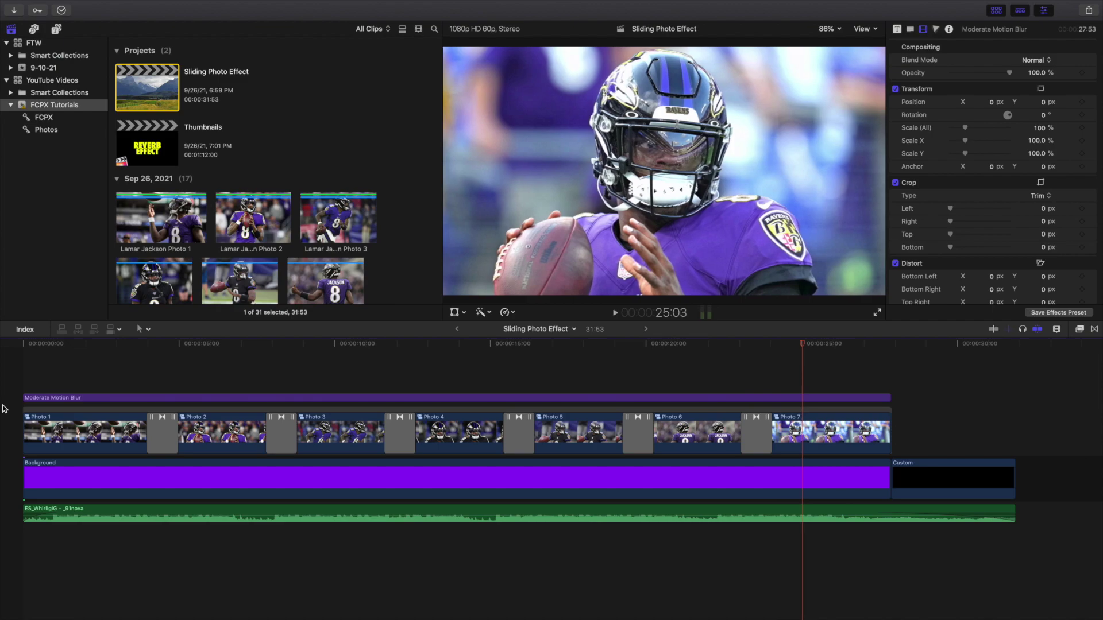
Step: Create a 1080p HD, 1920x1080, 60p project named Example in the FCPX Tutorials event
key(super+n)
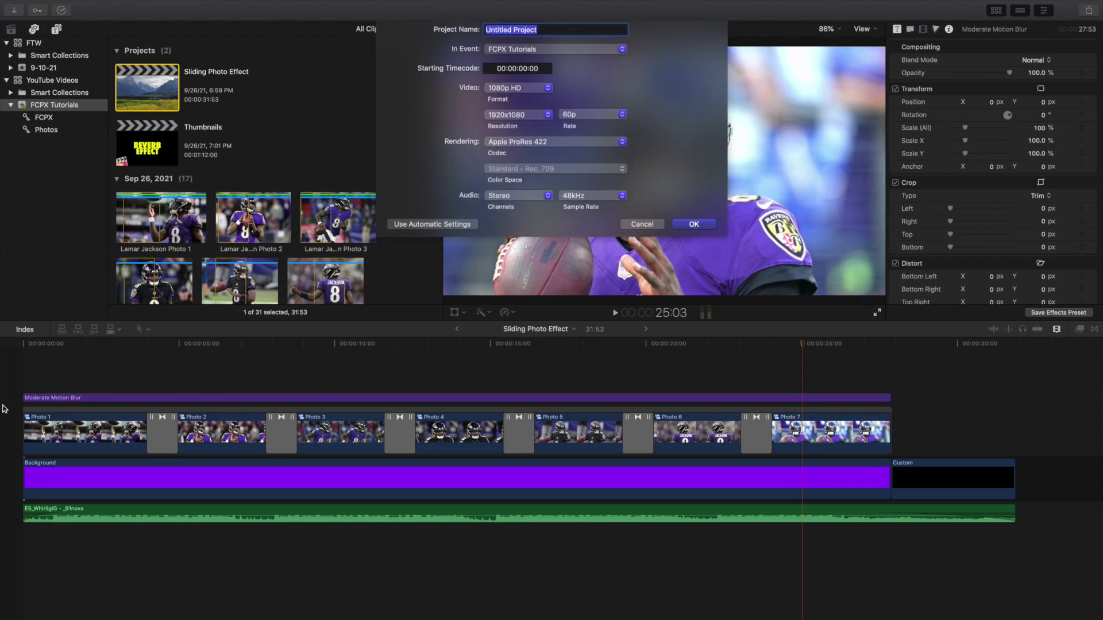
text(Example)
click(566, 118)
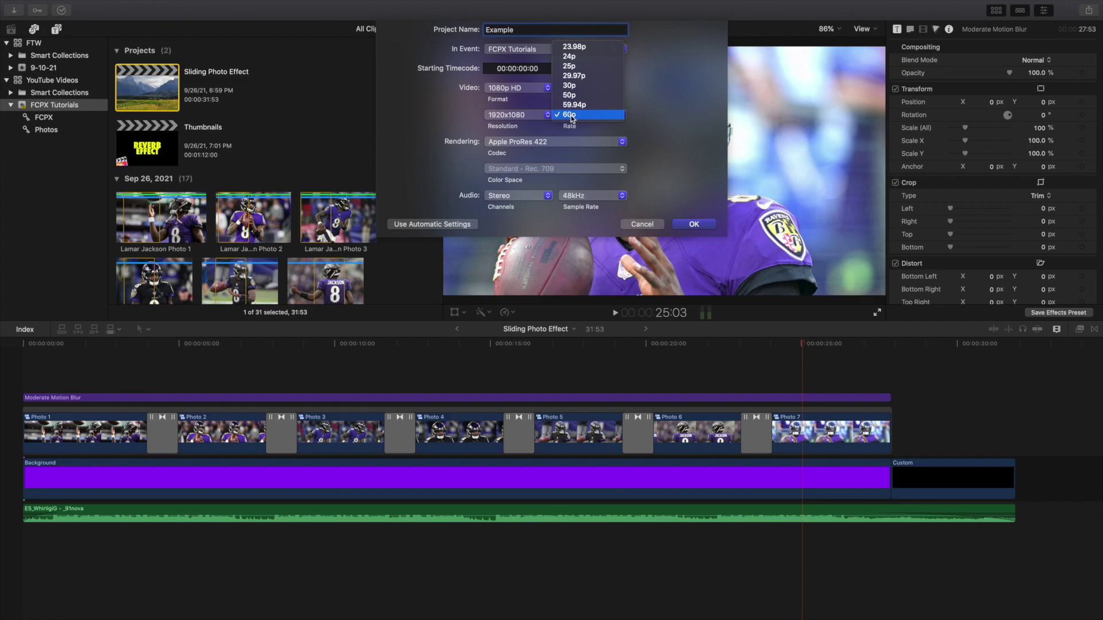
click(571, 115)
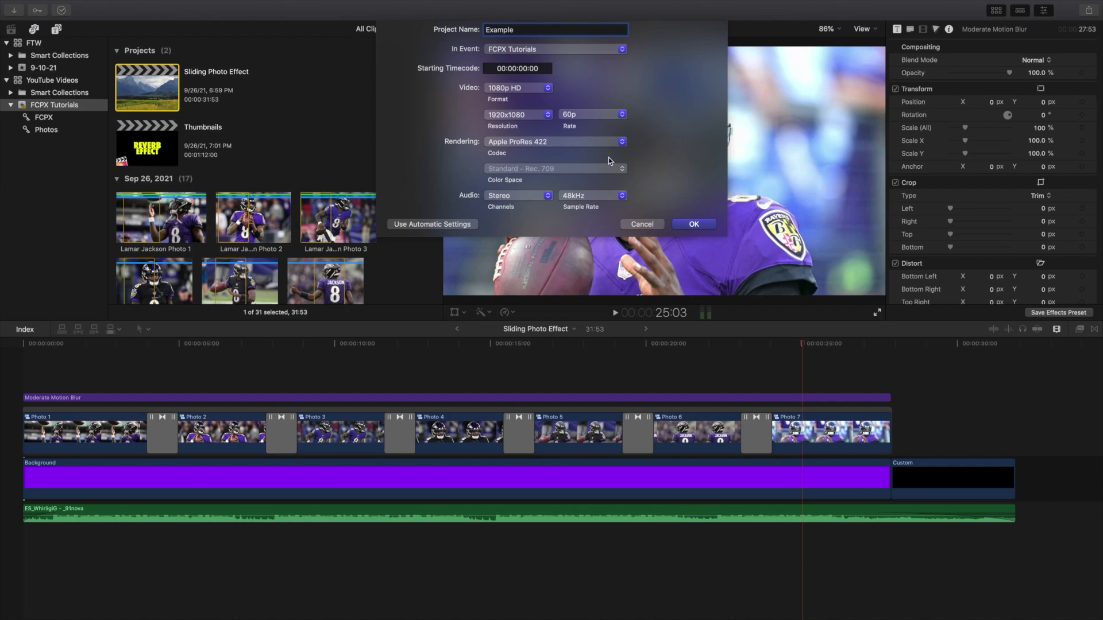
click(694, 225)
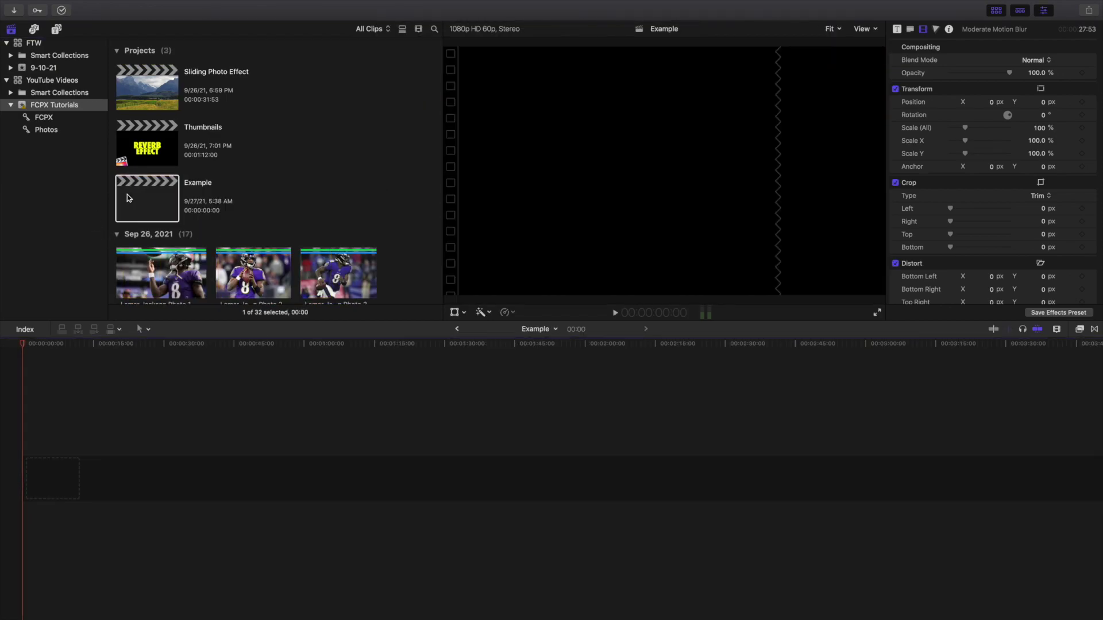
Step: Check the pixel dimensions of Lamar Jackson Photo 8 and Photo 2, and return to the Example project
click(302, 260)
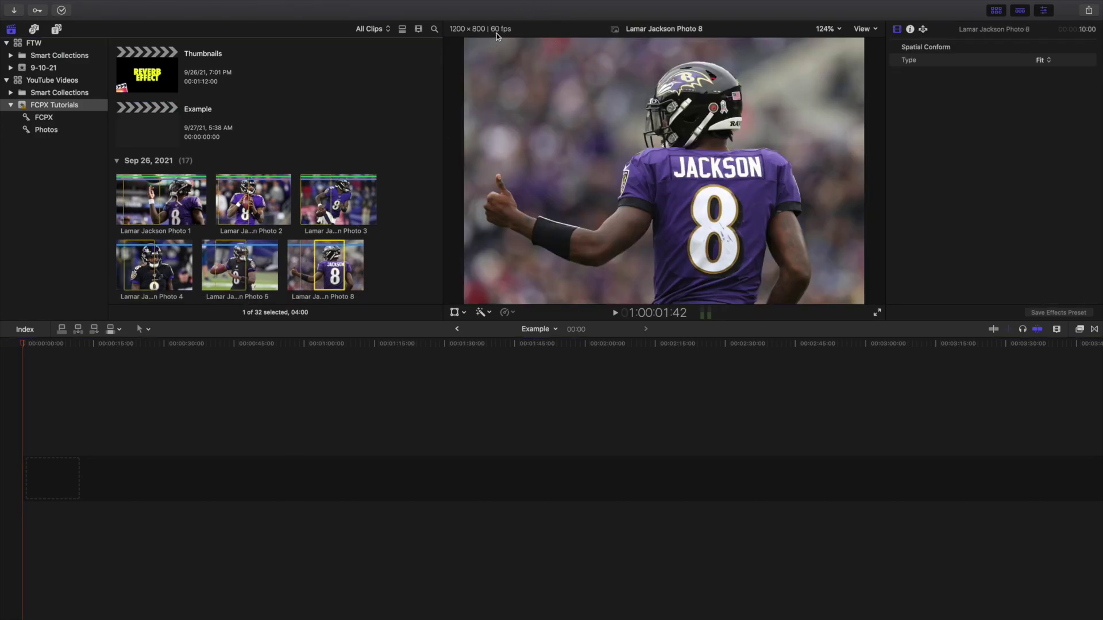
click(253, 199)
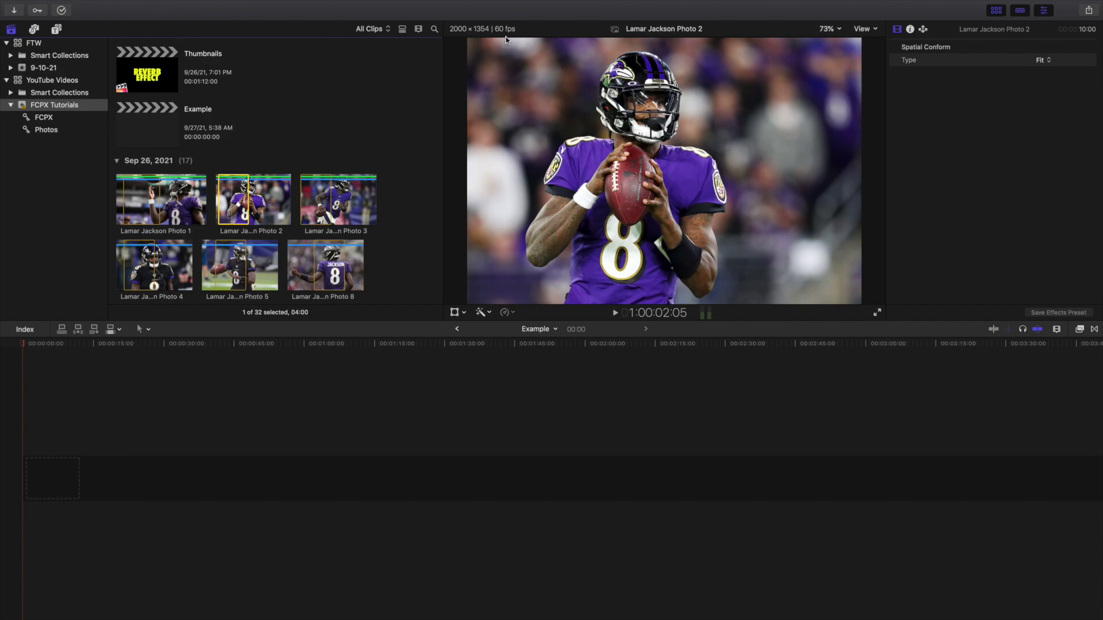
scroll(251, 104, up, 3)
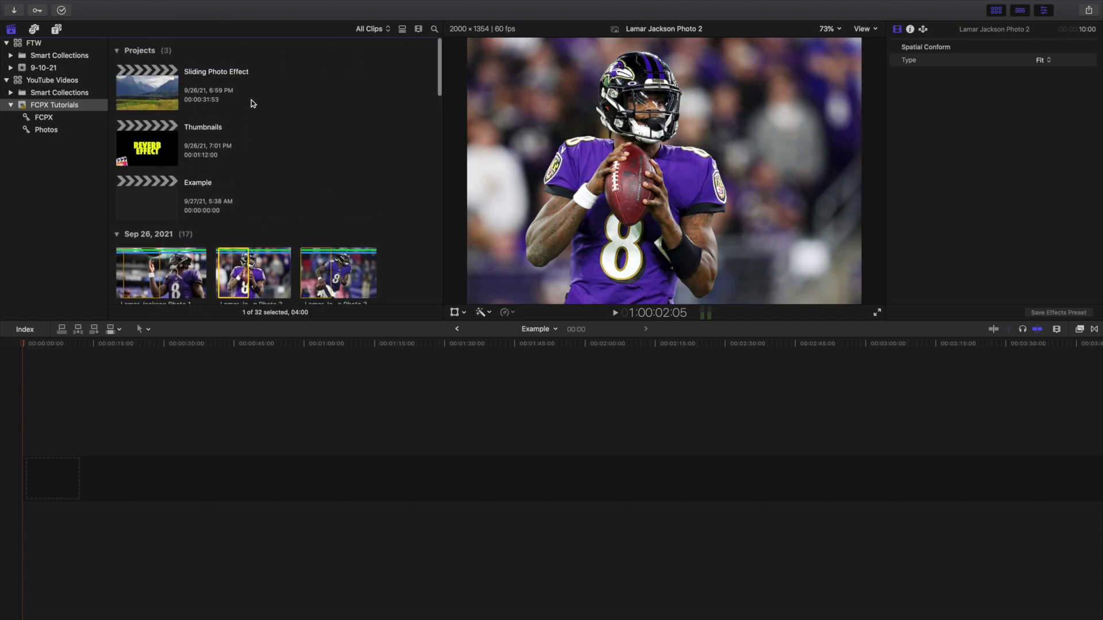
click(128, 198)
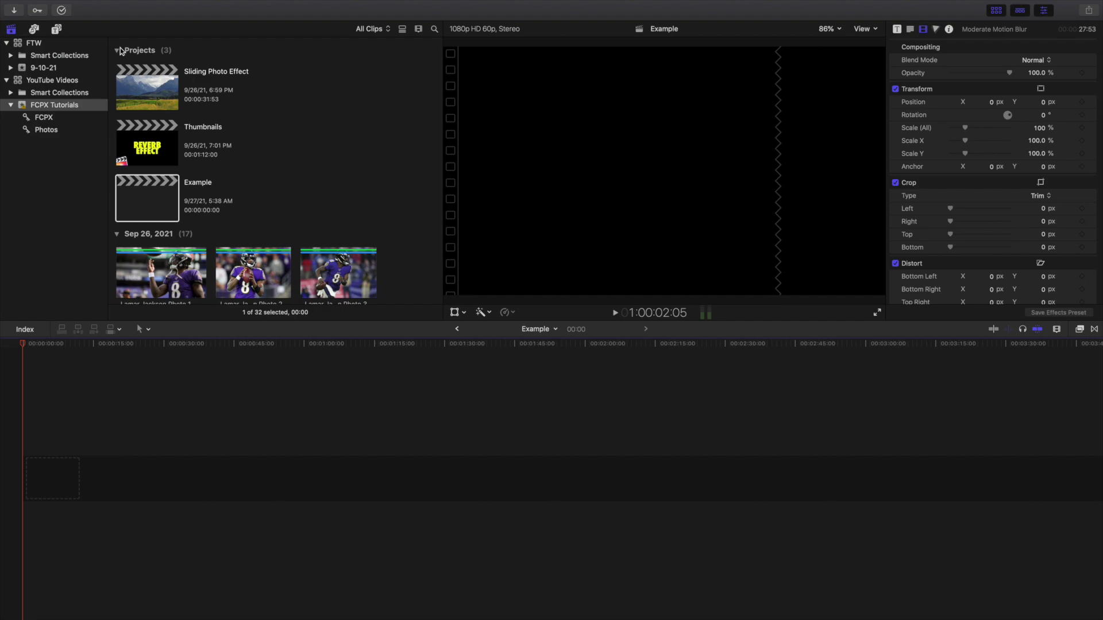
Step: Append the Custom generator to the Example timeline and set its duration to 30 seconds
click(54, 29)
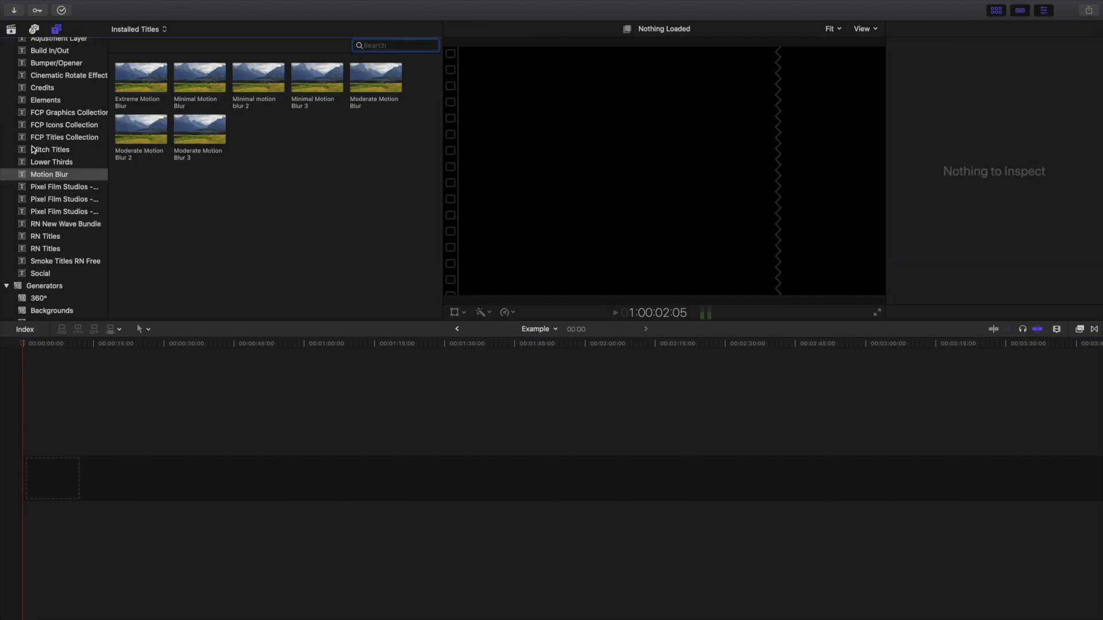
click(29, 287)
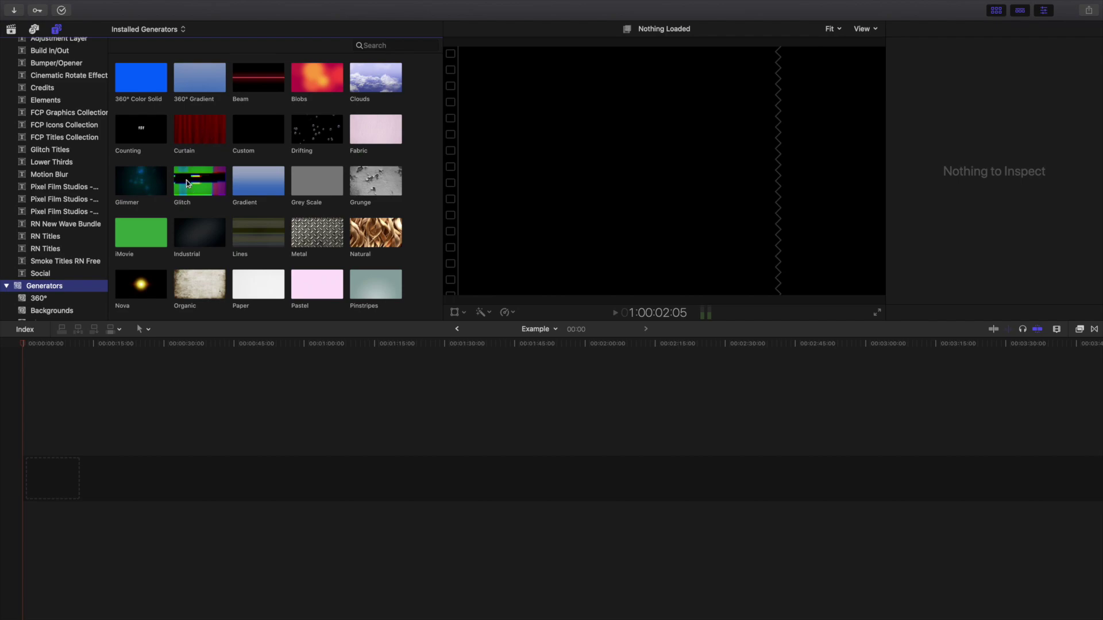
click(255, 127)
key(e)
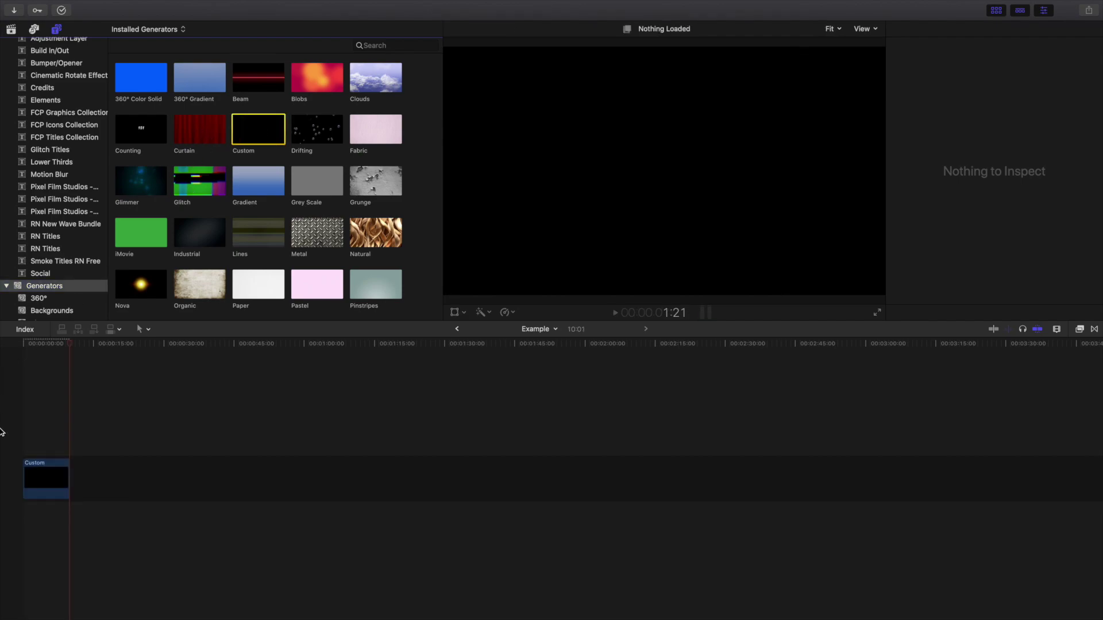
click(41, 468)
text(3000)
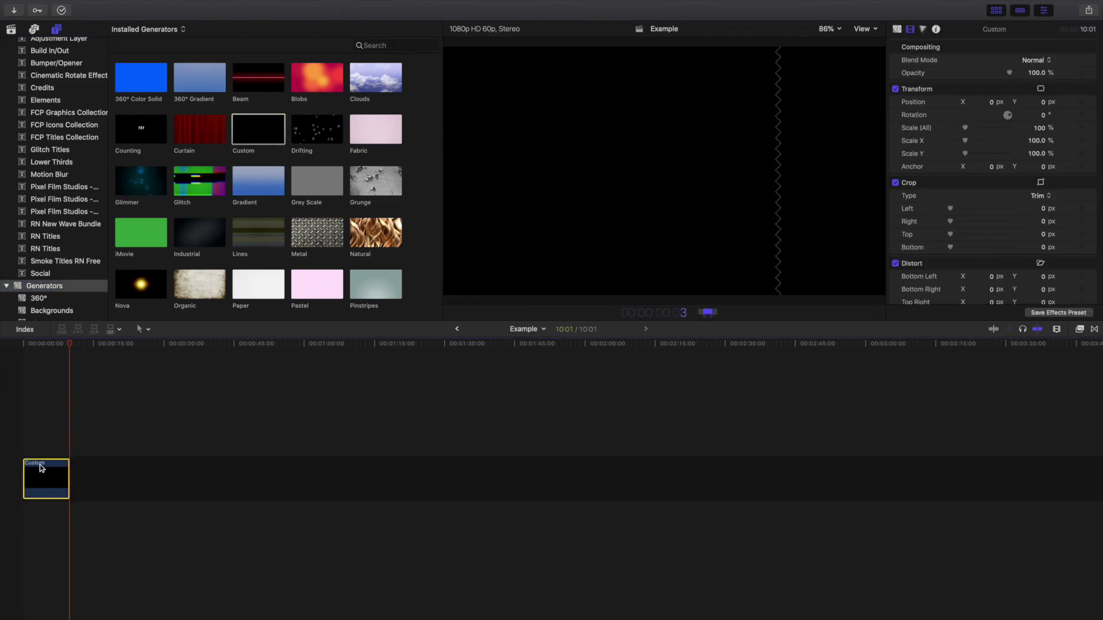
key(Return)
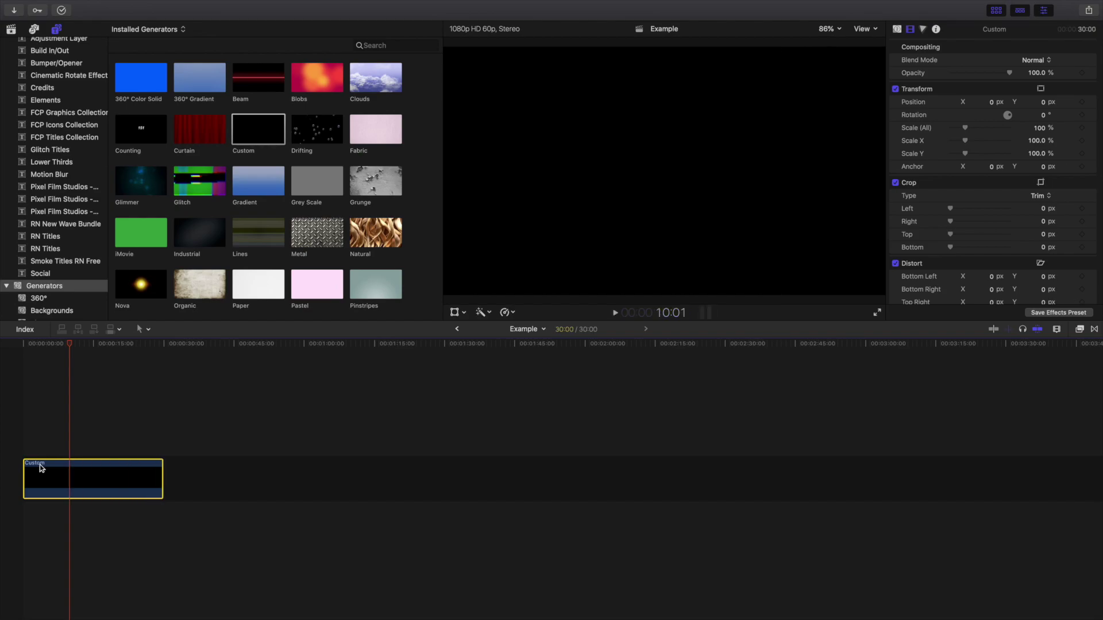
Step: Change the Custom generator's color to purple
key(shift+z)
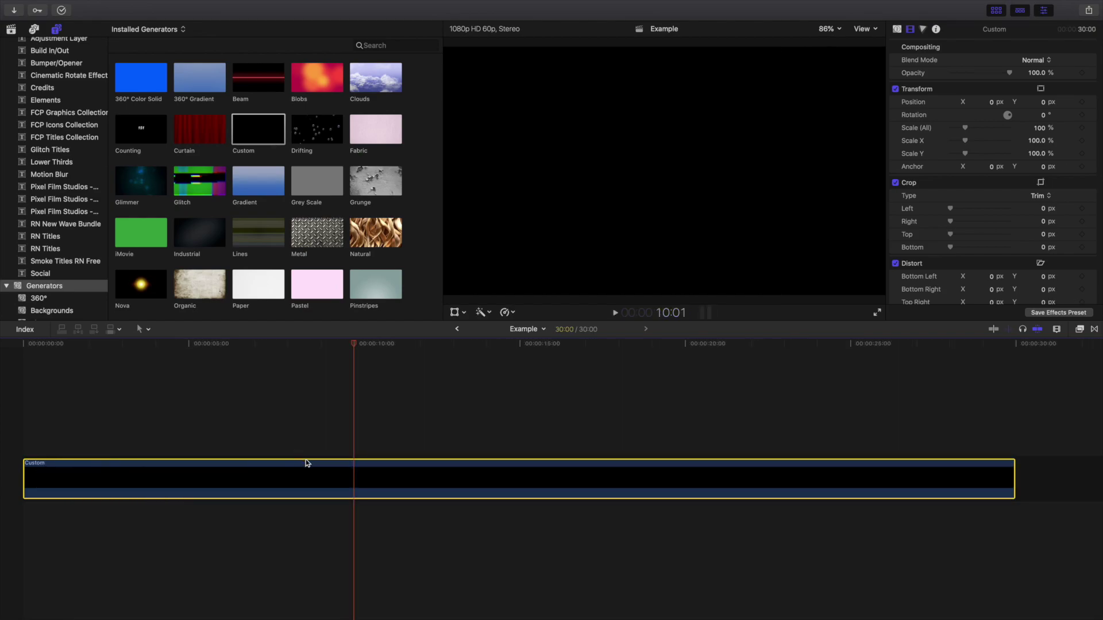
click(897, 30)
drag(1053, 65, 1046, 154)
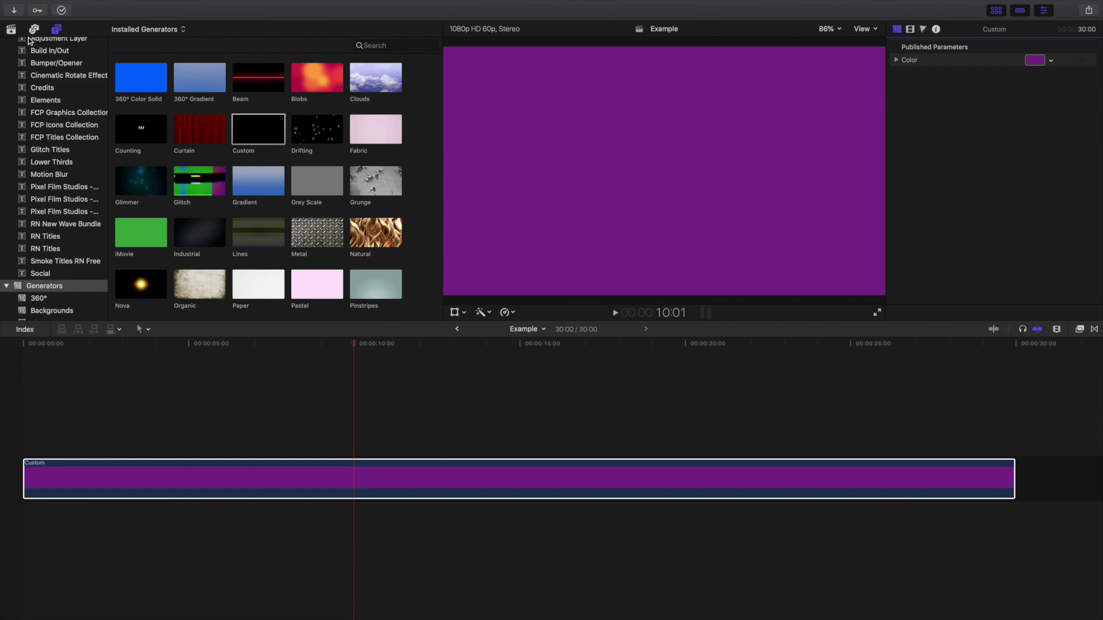
Step: Connect Lamar Jackson Photos 1, 2 and 3 above the purple background, starting at the beginning of the timeline
click(11, 29)
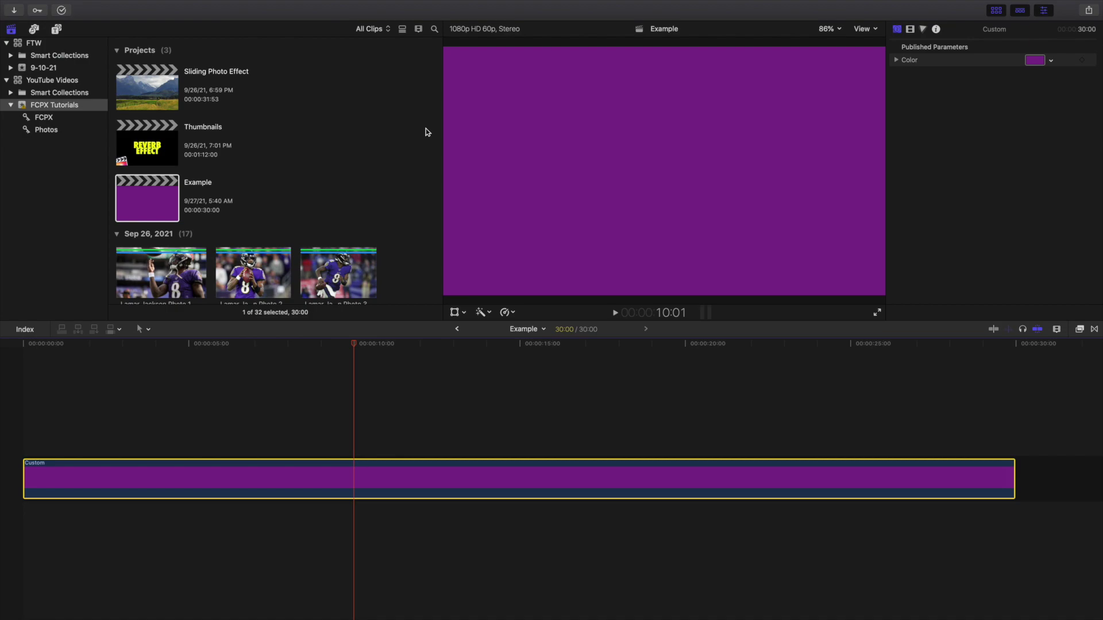
scroll(281, 160, down, 3)
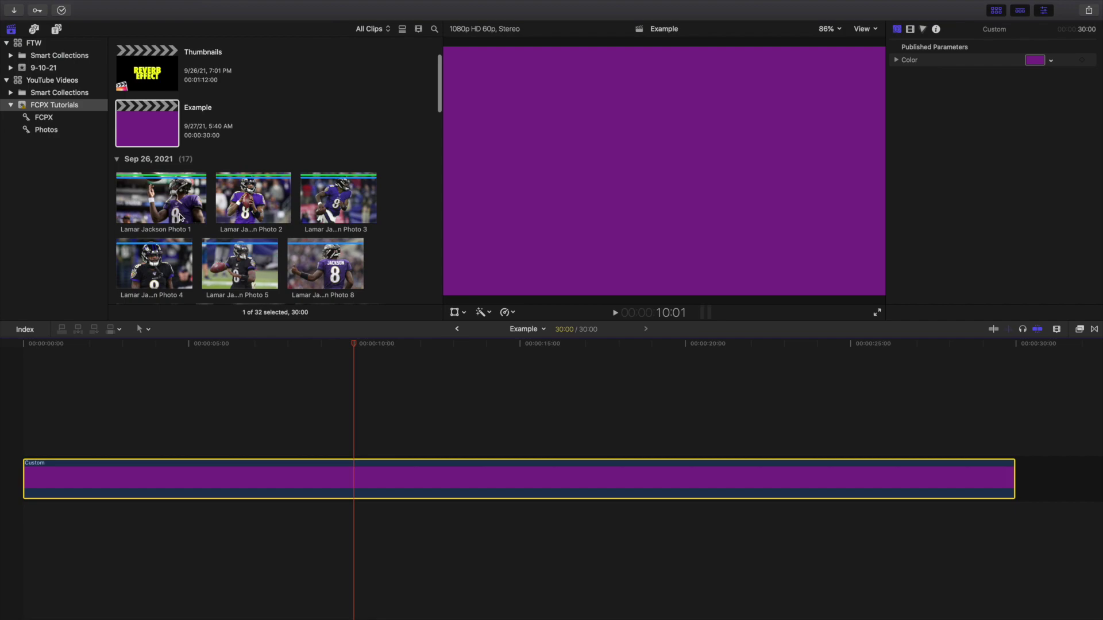
click(10, 382)
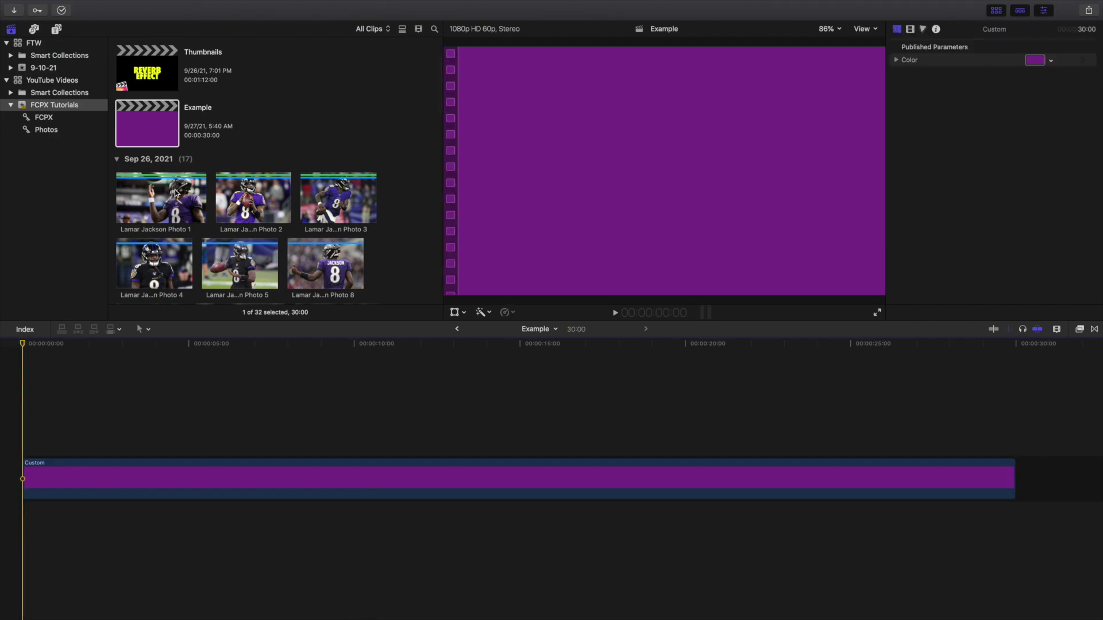
click(175, 194)
super+click(235, 194)
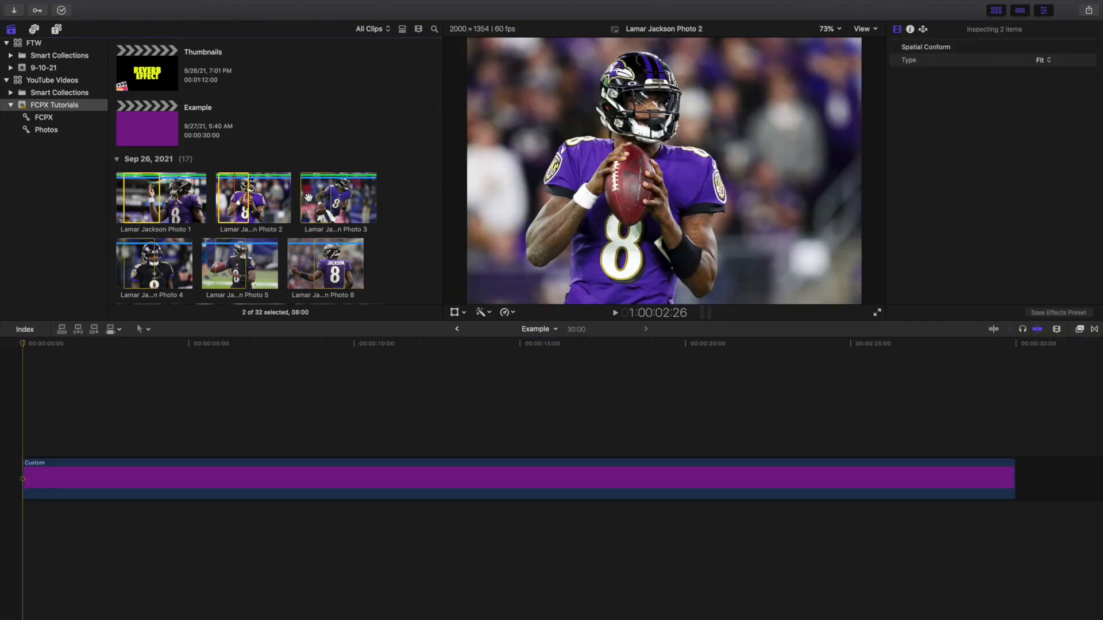
super+click(322, 197)
key(q)
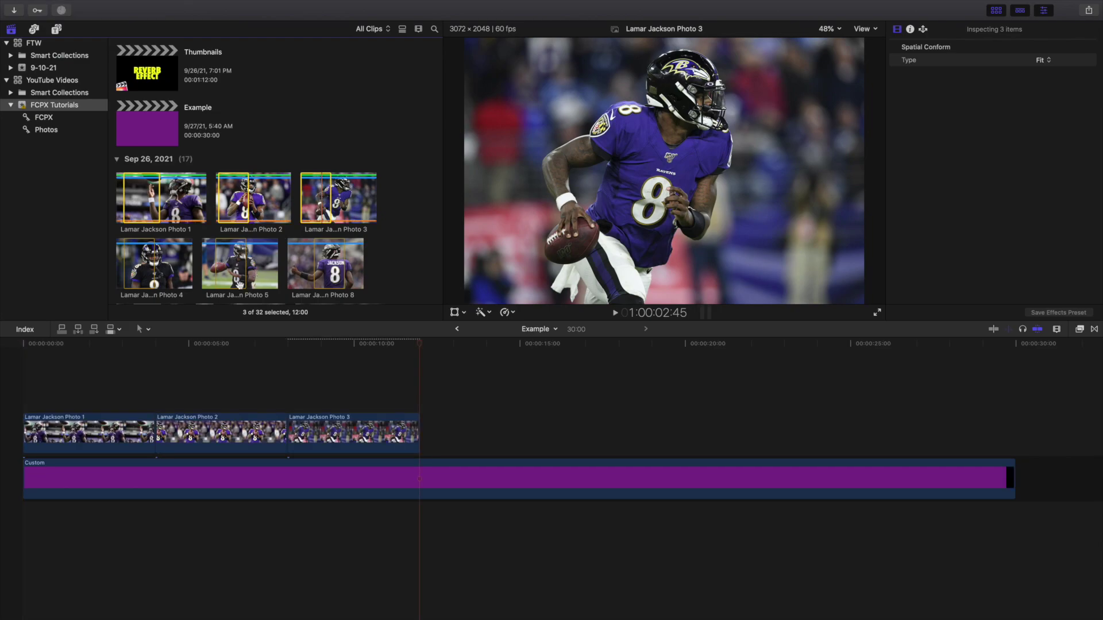
Step: Set the duration of all three connected photo clips to 6 seconds and 20 frames
scroll(409, 219, down, 10)
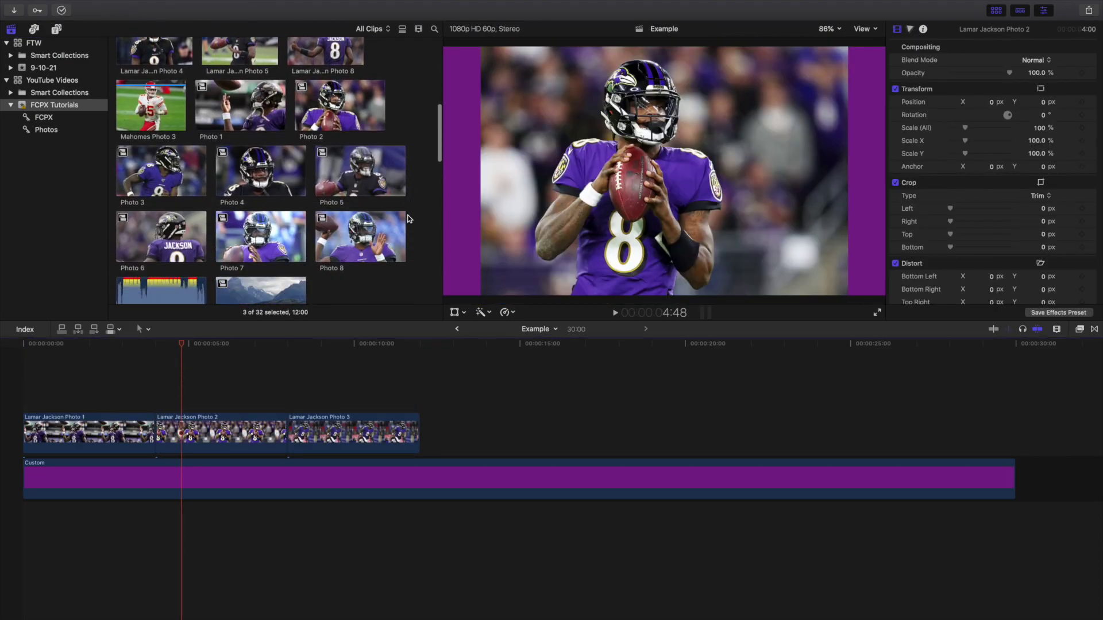
scroll(409, 219, up, 10)
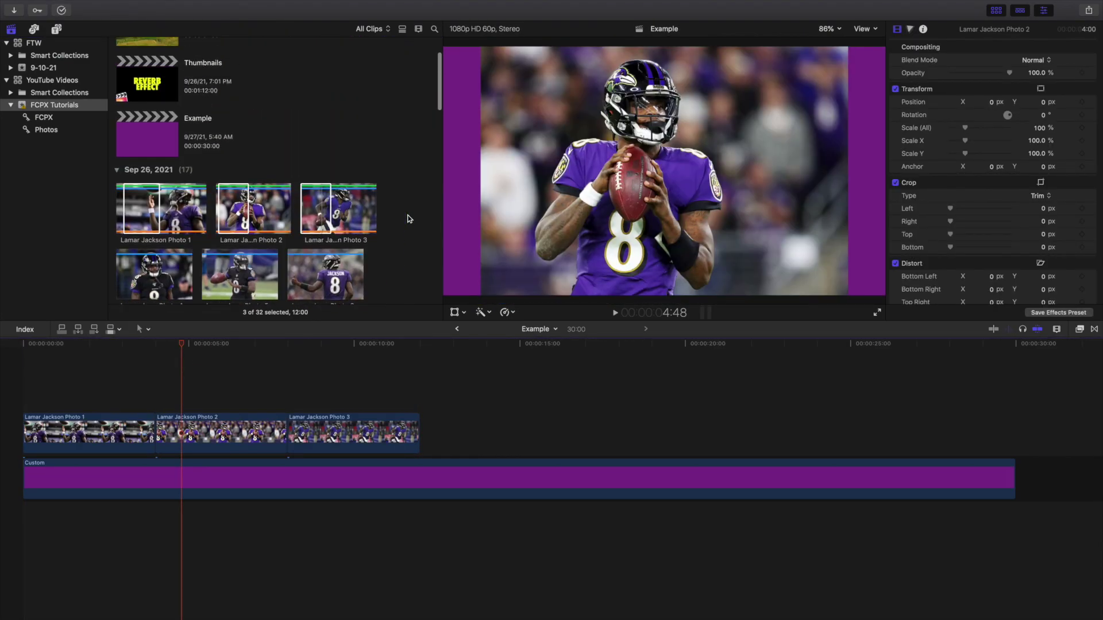
click(109, 402)
drag(102, 395, 333, 436)
key(ctrl+d)
text(600)
key(Return)
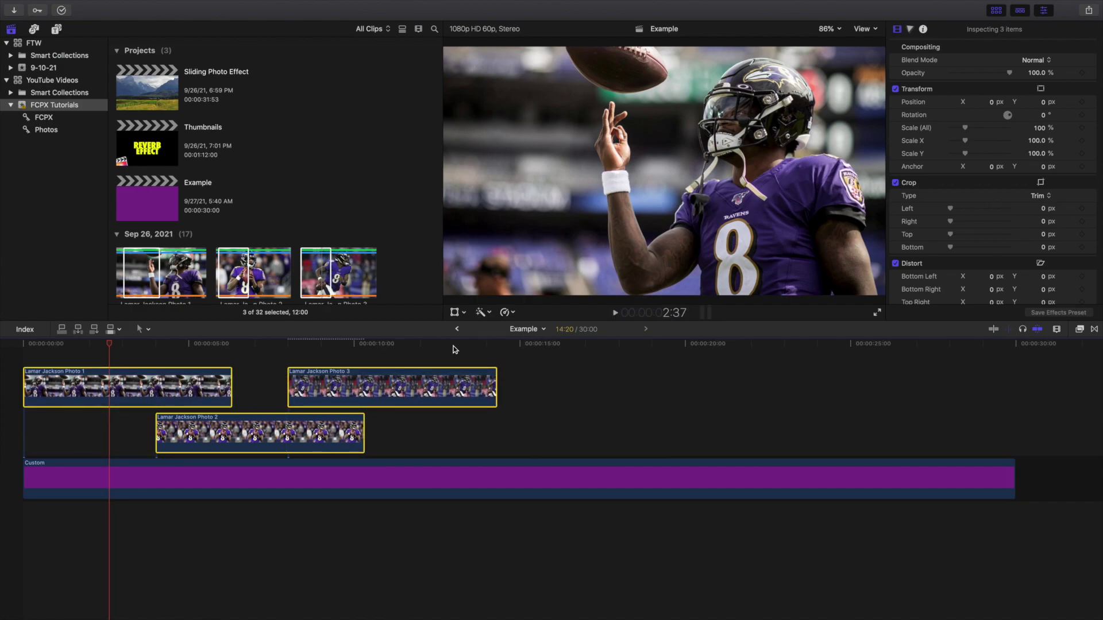
Step: Arrange the three photo clips end to end on one row above the background, in order Photo 1, 2, 3
click(127, 359)
drag(331, 381, 784, 434)
drag(251, 428, 332, 425)
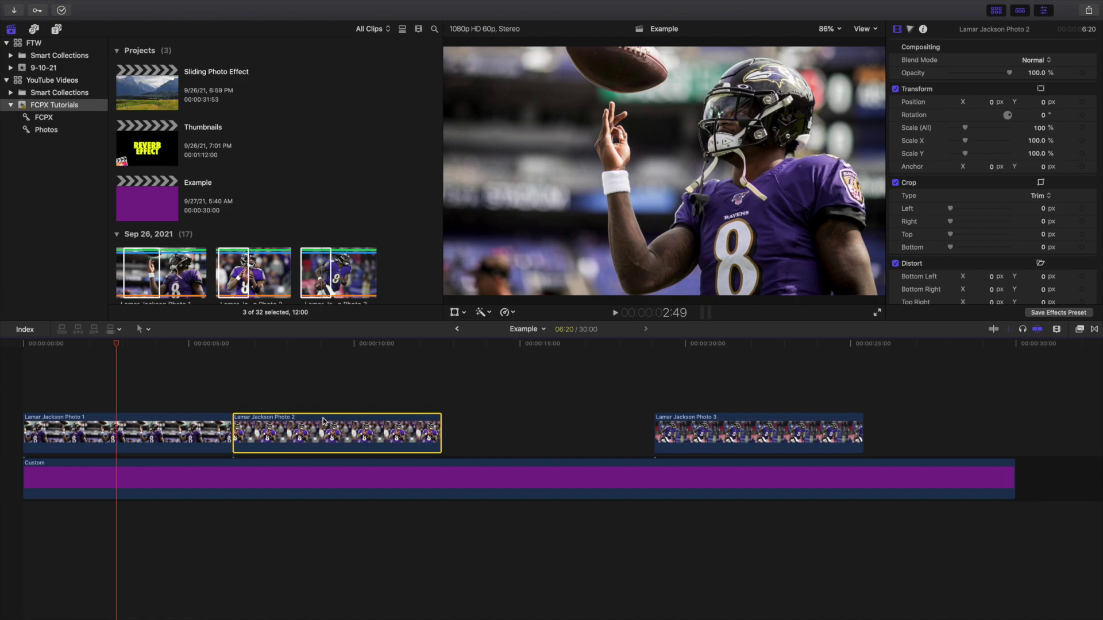
click(25, 398)
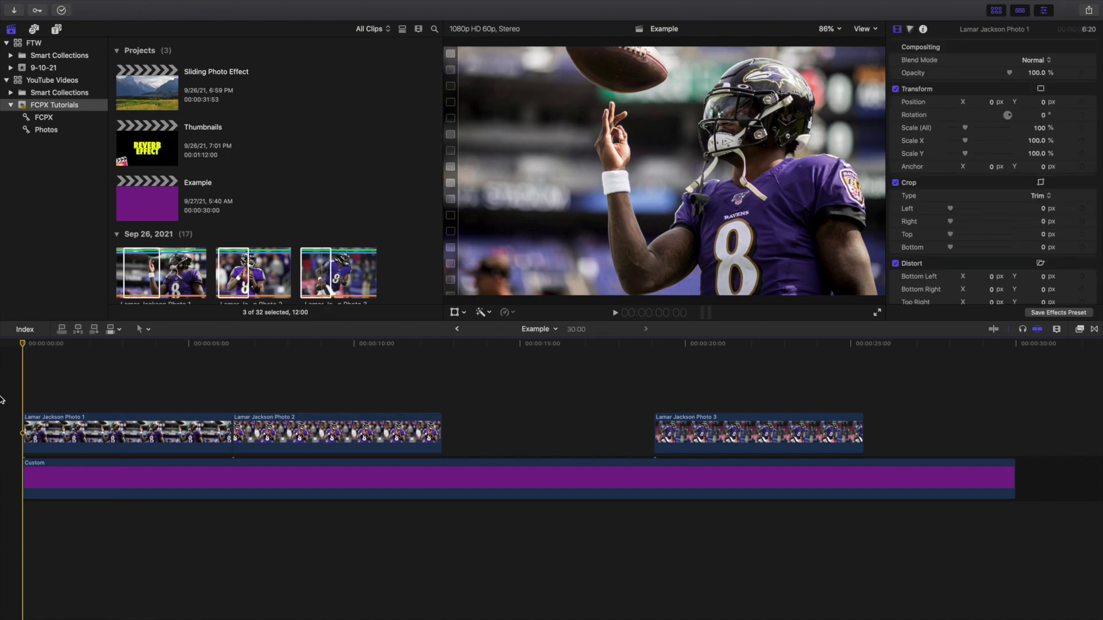
key(space)
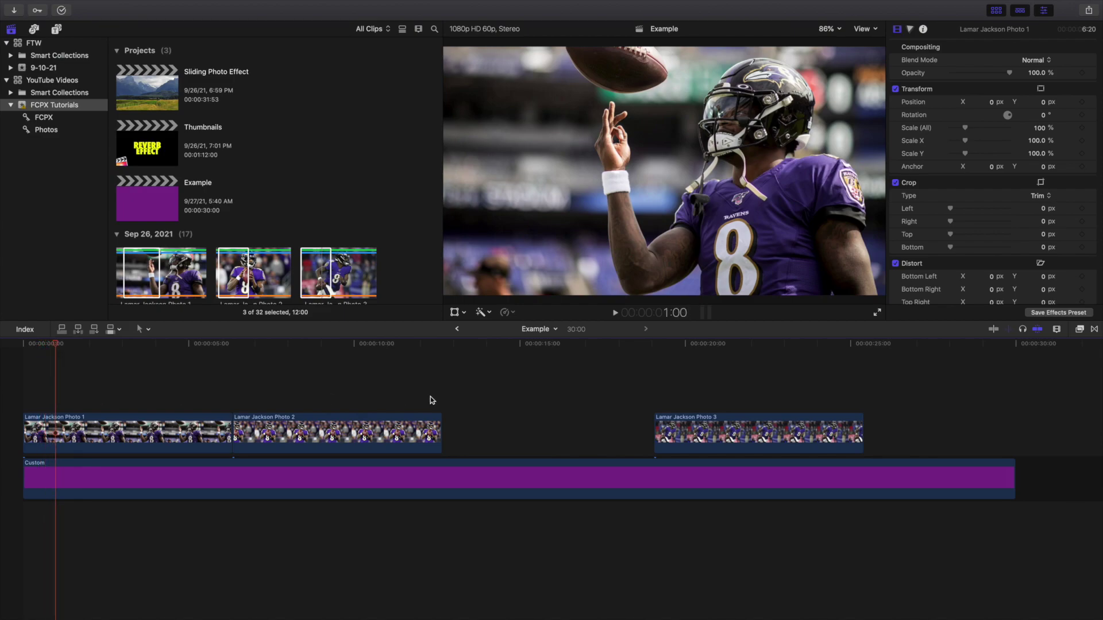
drag(682, 440, 471, 440)
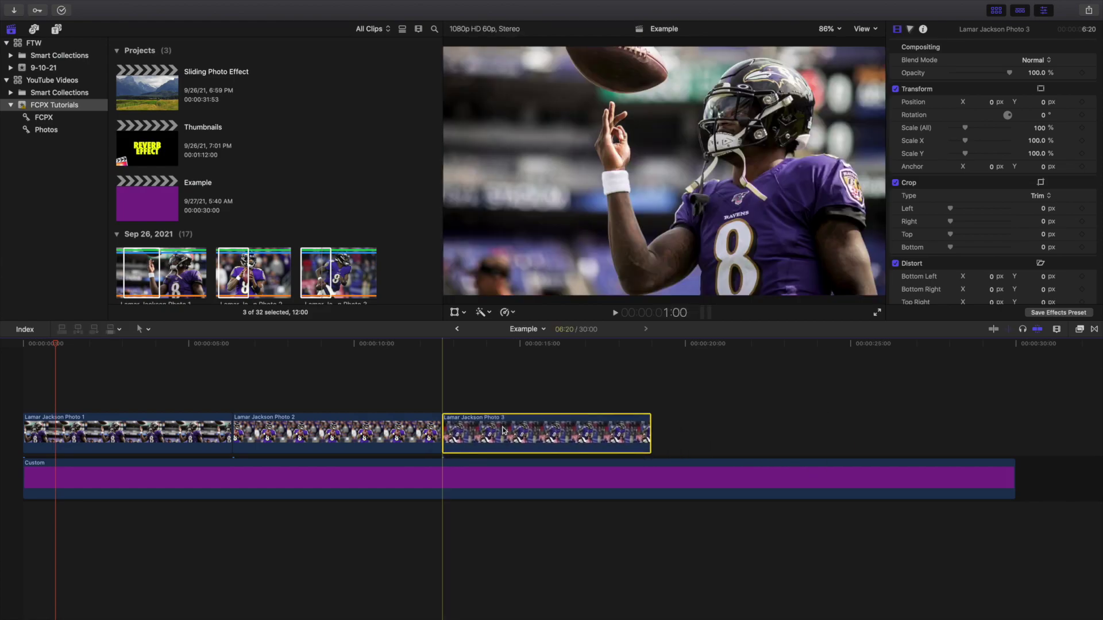
Step: Trim the end of the purple Custom clip to match the end of Lamar Jackson Photo 3
click(662, 397)
key(Up)
click(649, 472)
key(alt+bracketright)
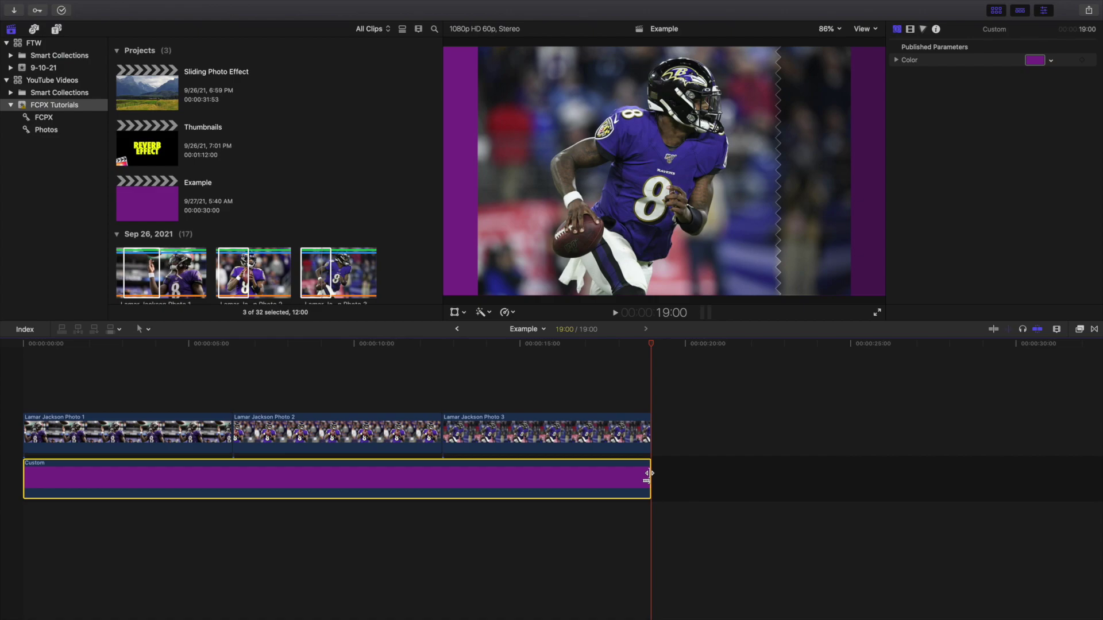
key(shift+z)
Step: Set the overall scale of the Lamar Jackson Photo 1 clip to 140%
click(10, 398)
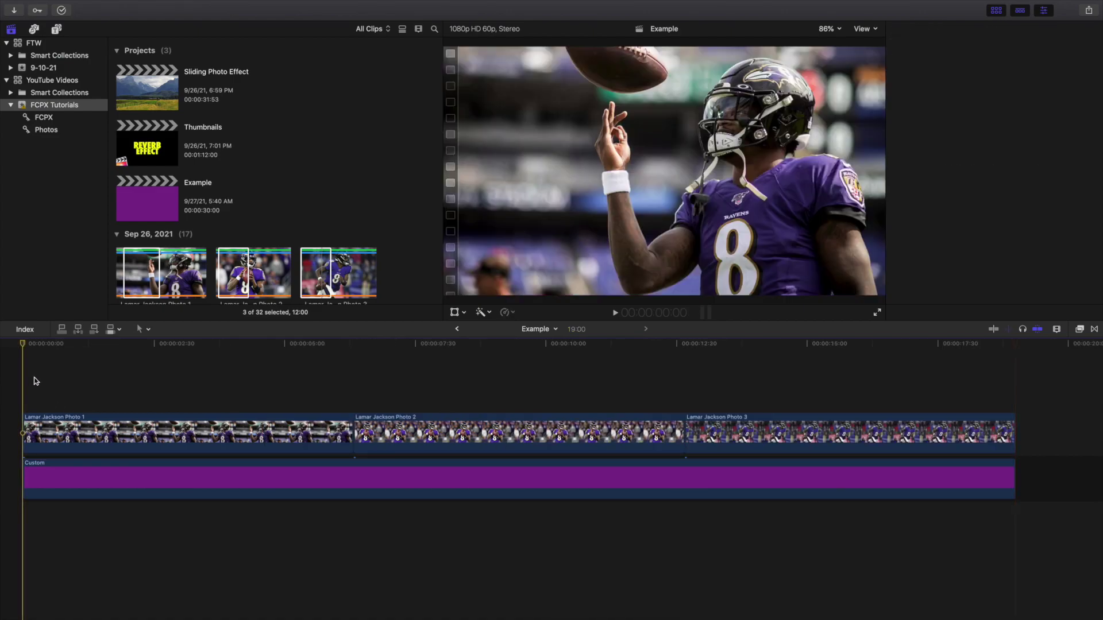
click(152, 202)
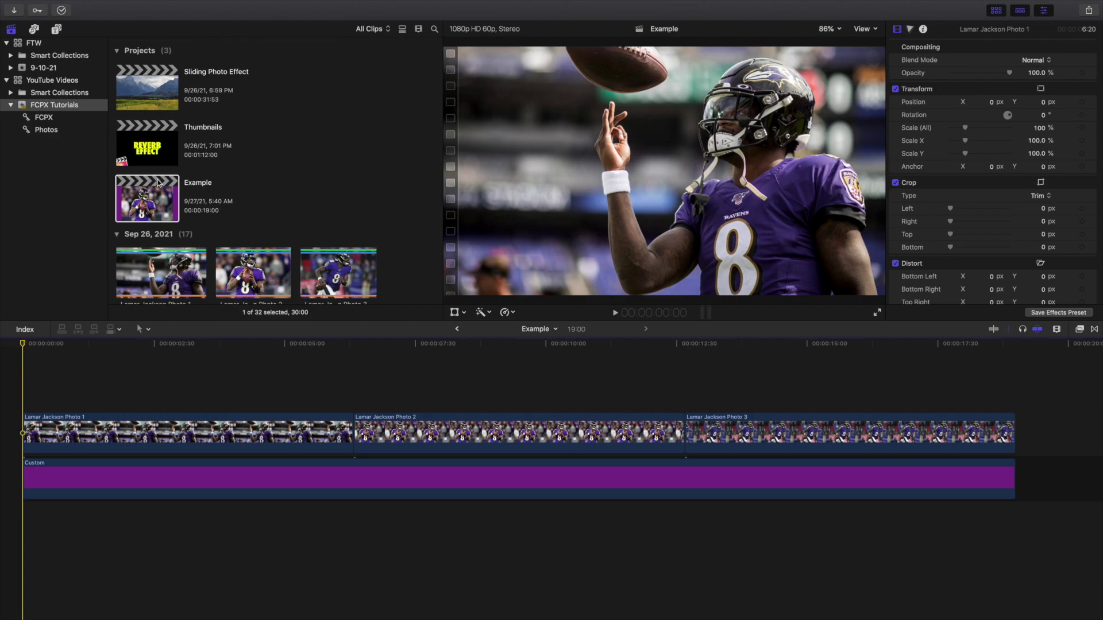
click(132, 426)
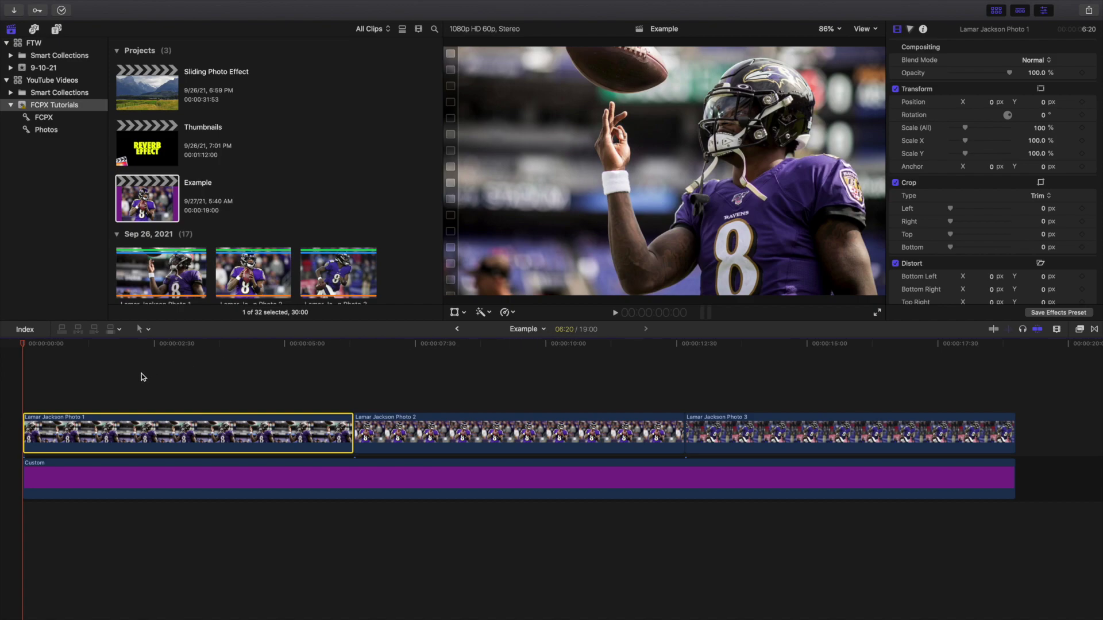
click(1041, 129)
text(14)
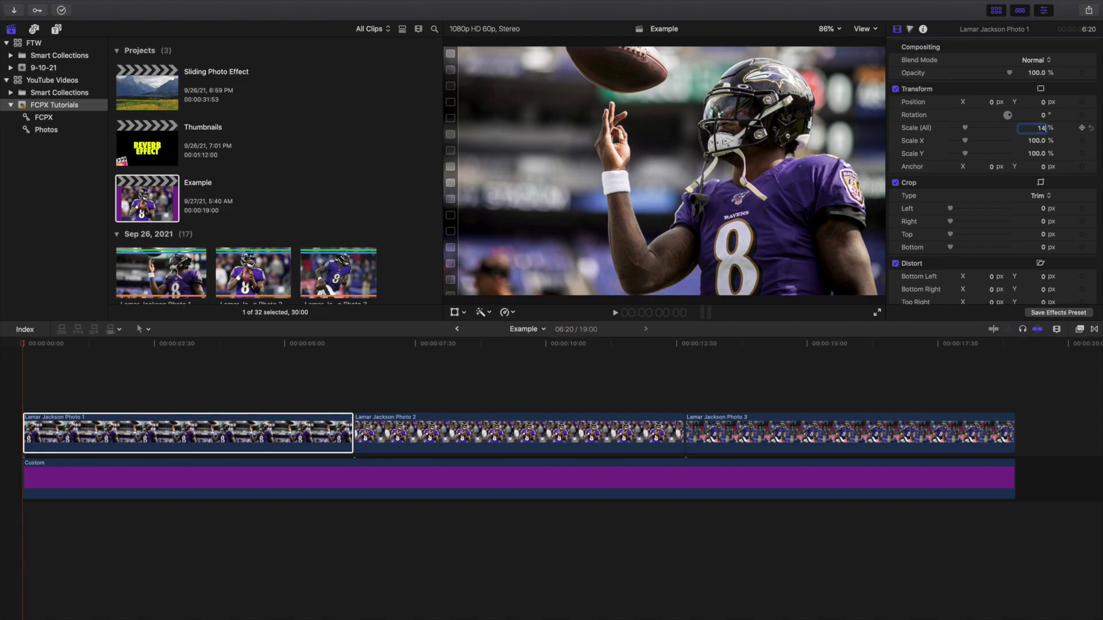
text(0)
key(Return)
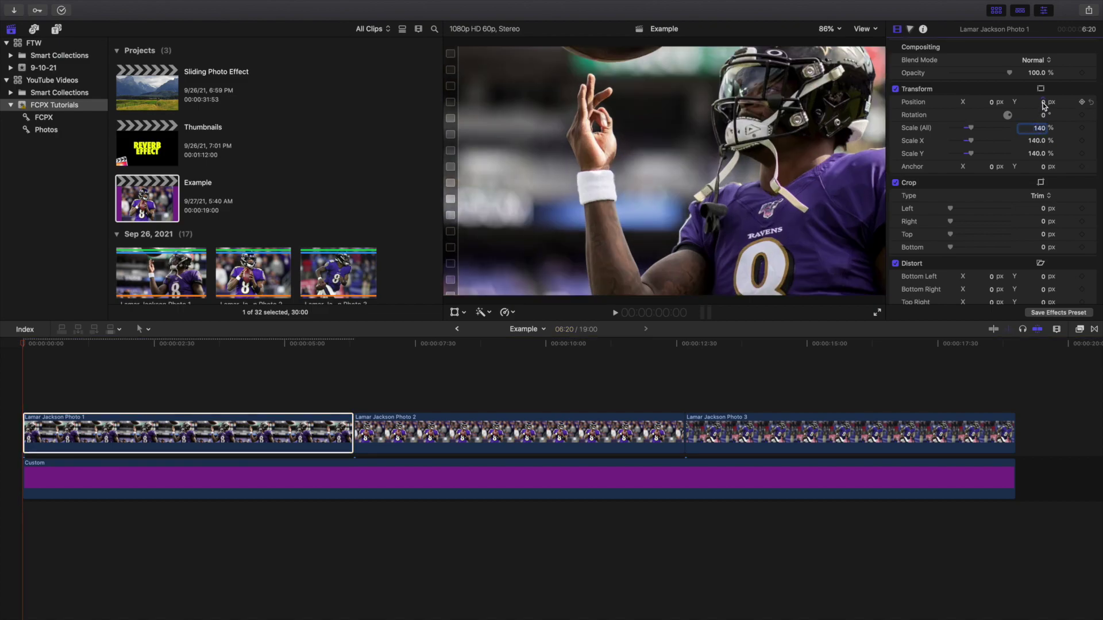
Step: Set the position of the Lamar Jackson Photo 1 clip to X 386 px and Y -160.5 px
drag(1044, 105, 1044, 196)
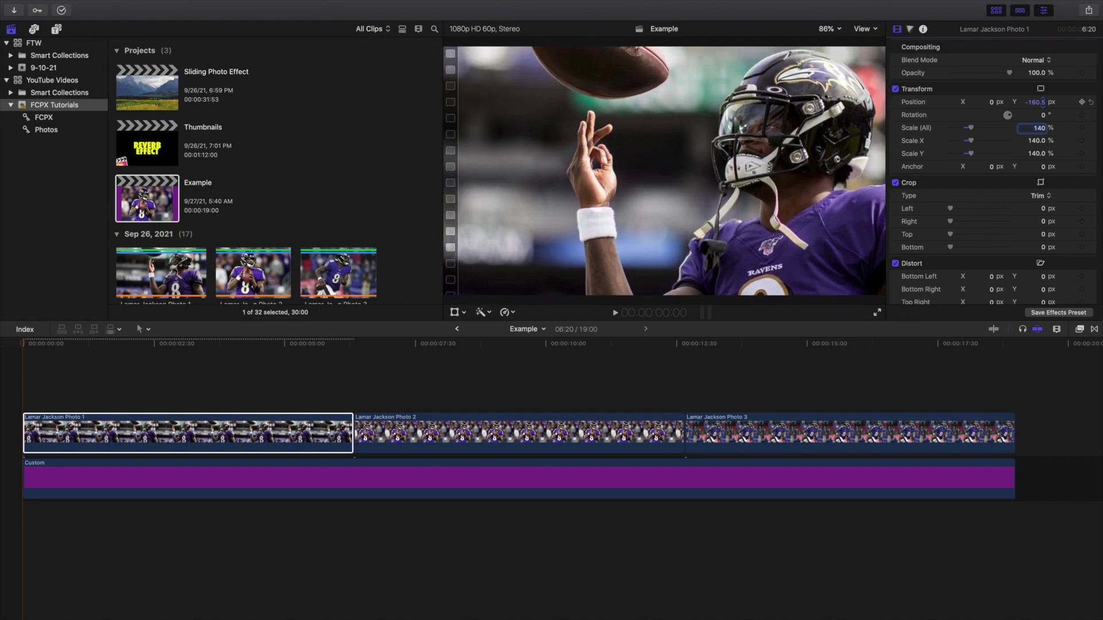
drag(992, 102, 992, 32)
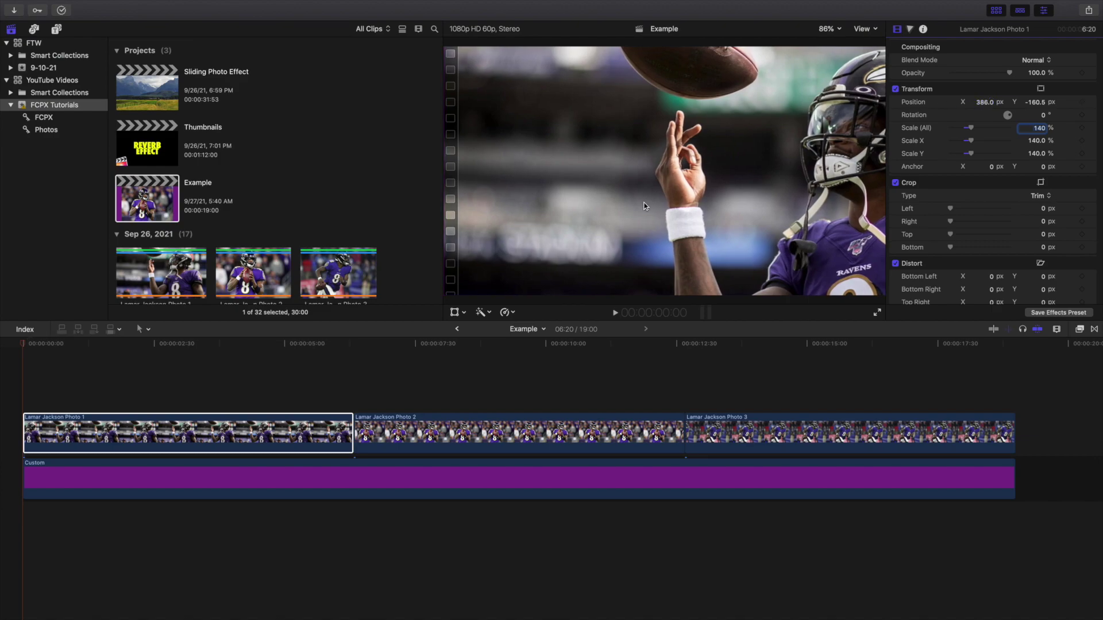
Step: Set the overall scale of the Lamar Jackson Photo 2 clip to 140%
click(365, 398)
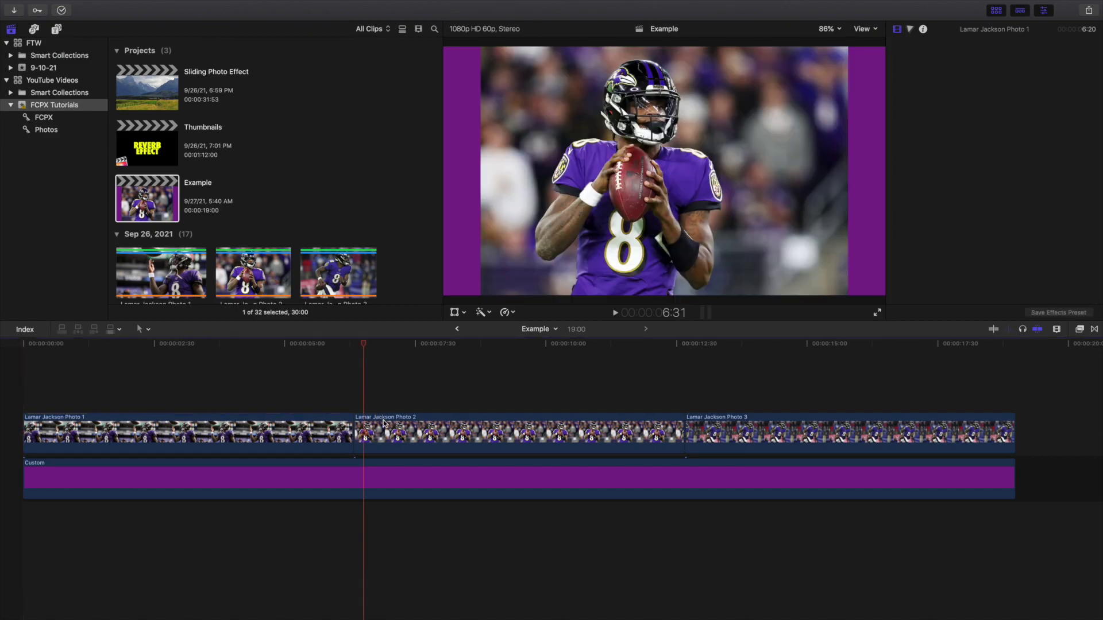
click(385, 424)
scroll(1045, 201, down, 3)
click(1041, 293)
click(1040, 301)
scroll(1040, 299, up, 3)
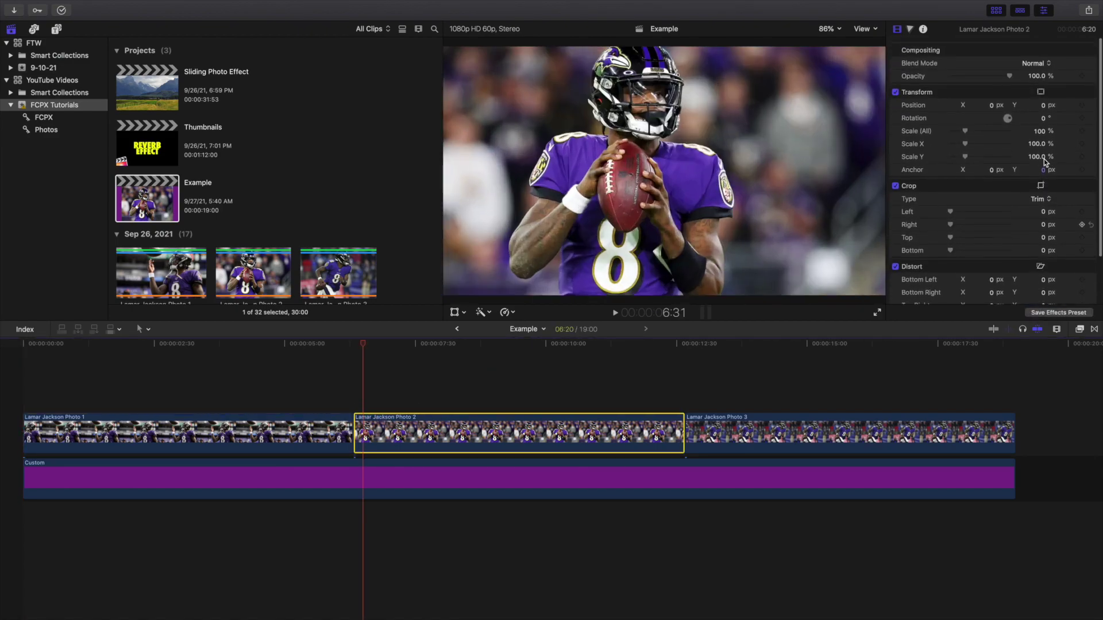
click(1043, 129)
text(1)
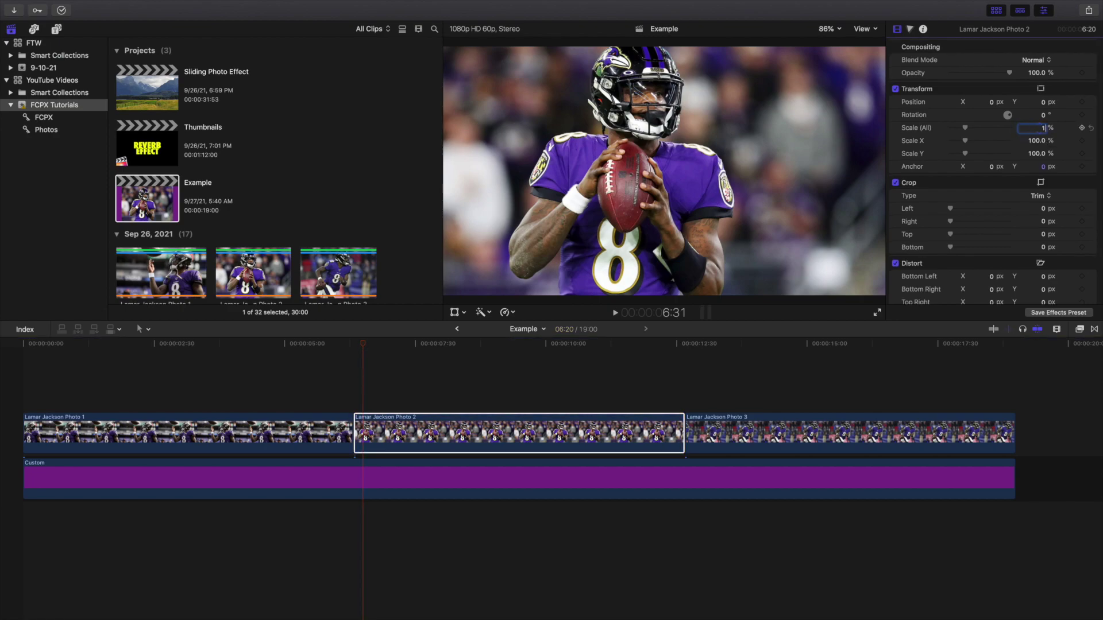
text(40)
key(Return)
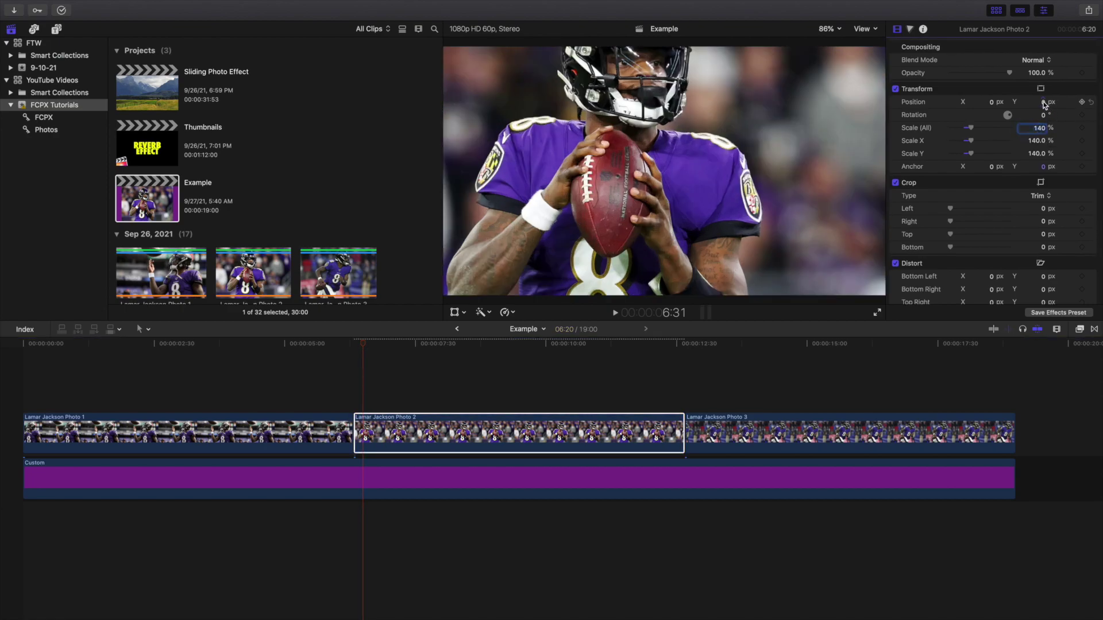
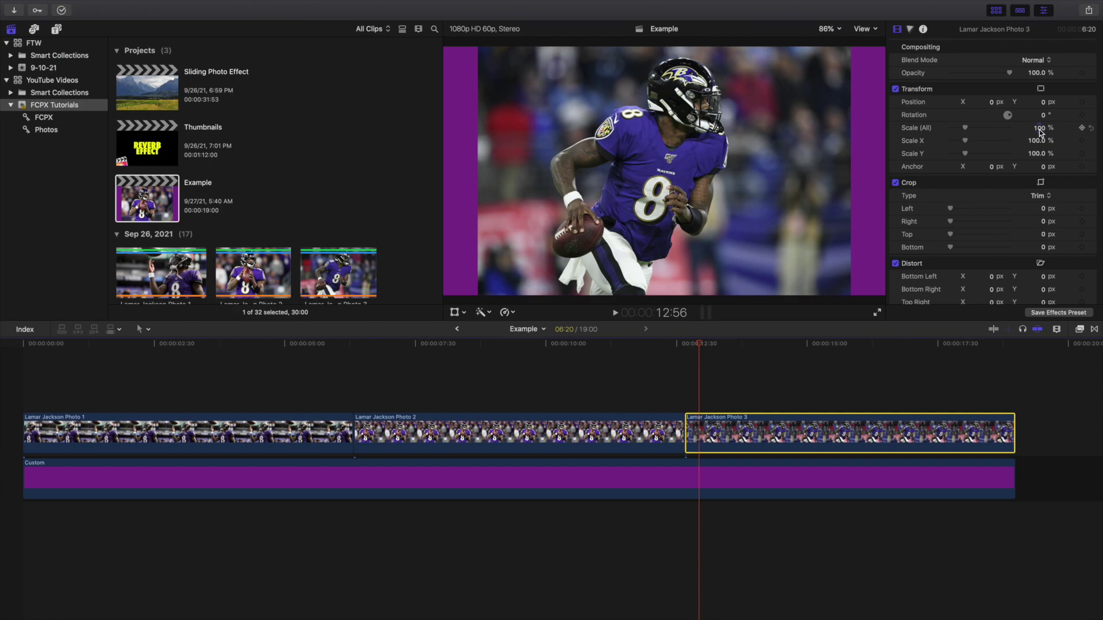
Step: Scale the Lamar Jackson Photo 3 clip to 140% and set its position to X 172 px and Y -163.8 px
text(14)
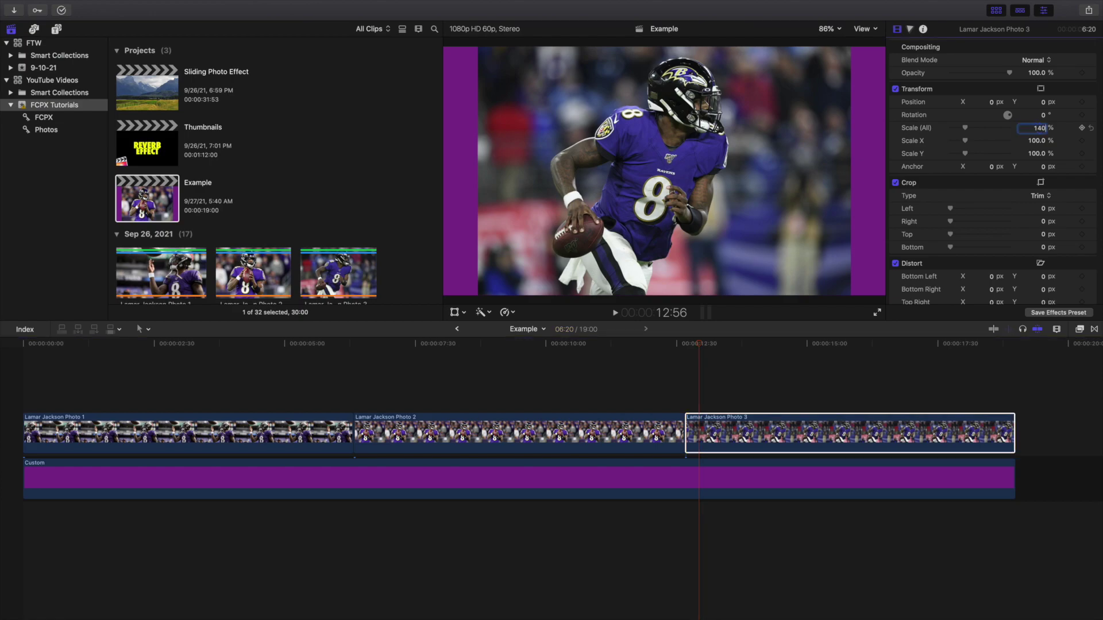
text(0)
key(Return)
drag(1043, 102, 993, 104)
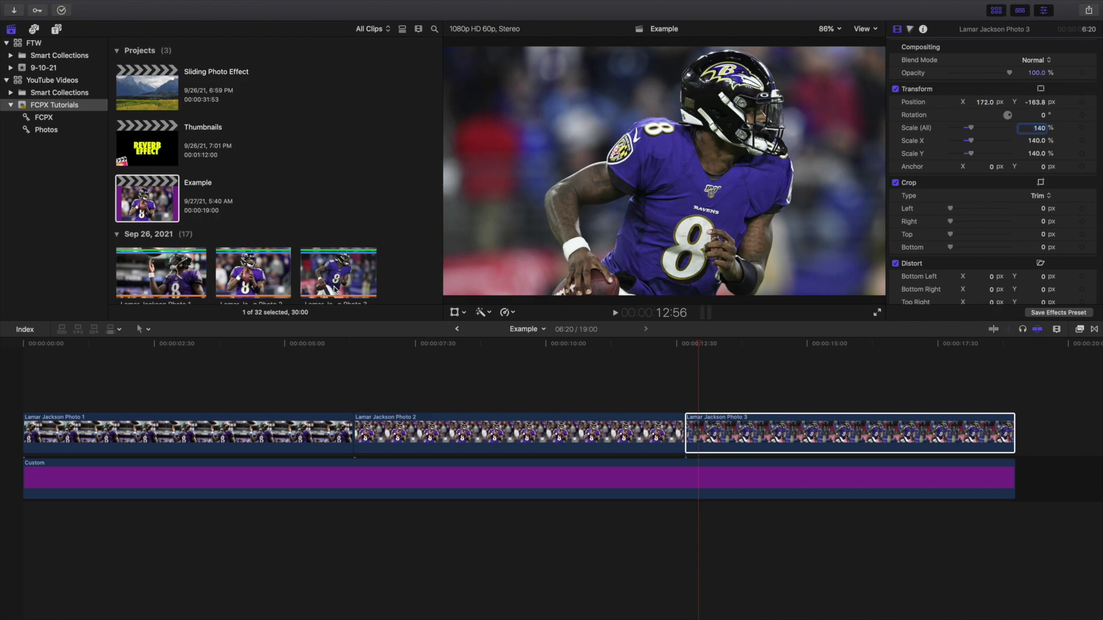
click(23, 390)
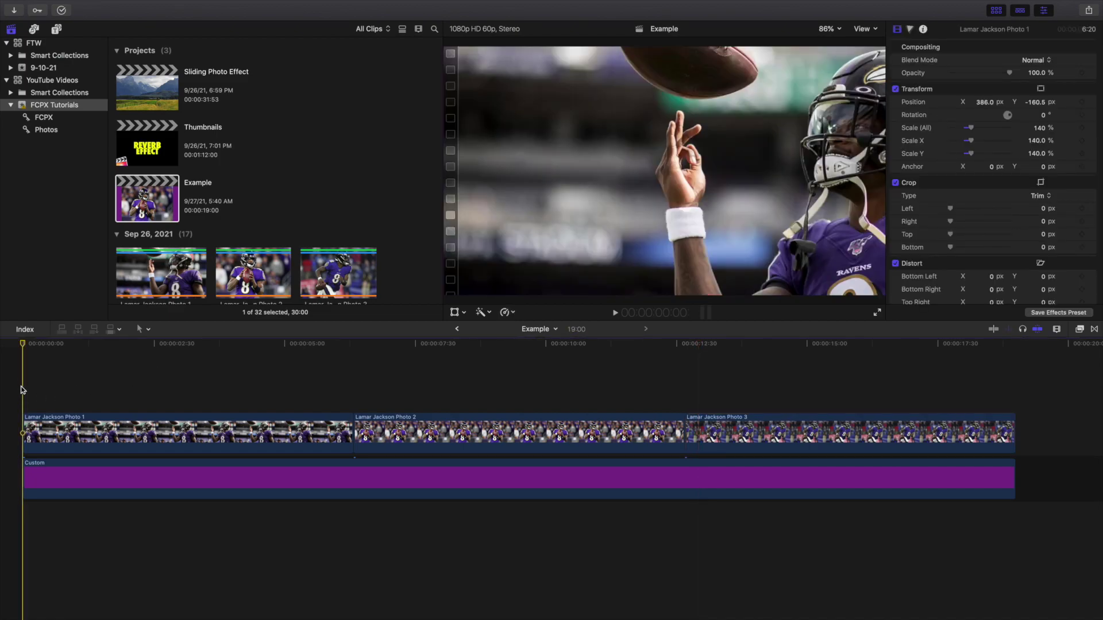
click(68, 441)
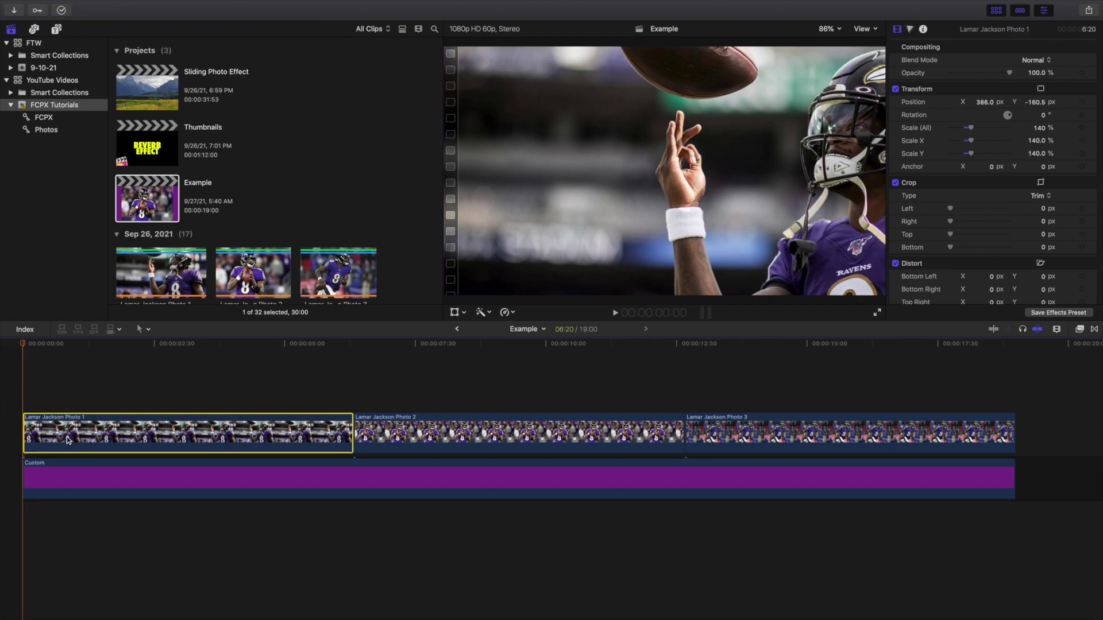
click(1083, 102)
click(352, 389)
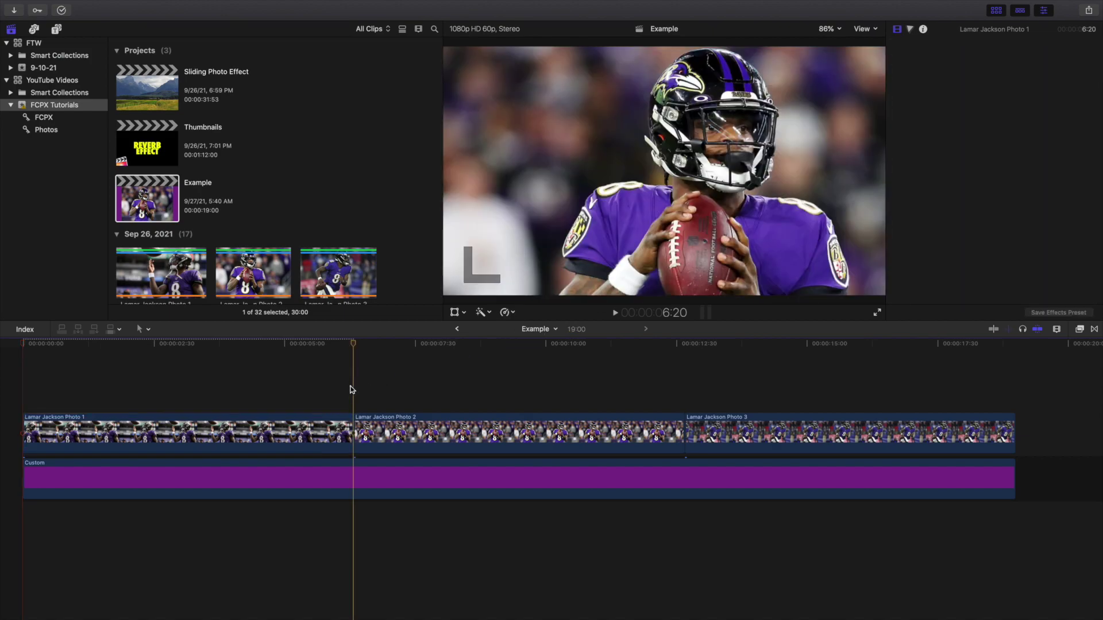
key(super+equal)
key(super+equal)
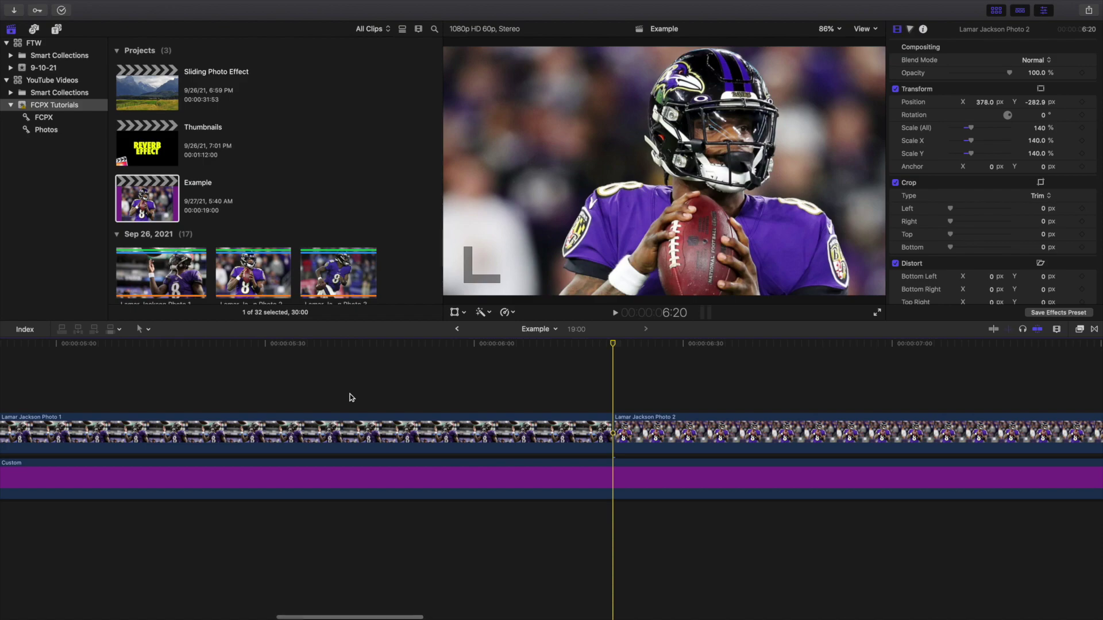
key(Left)
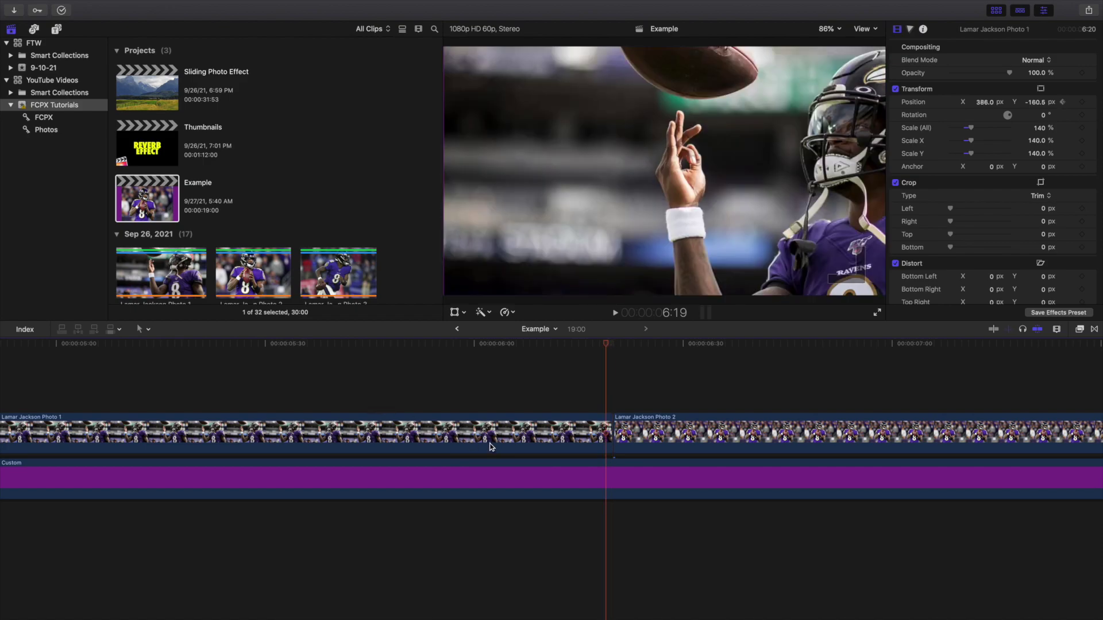
click(471, 442)
key(Home)
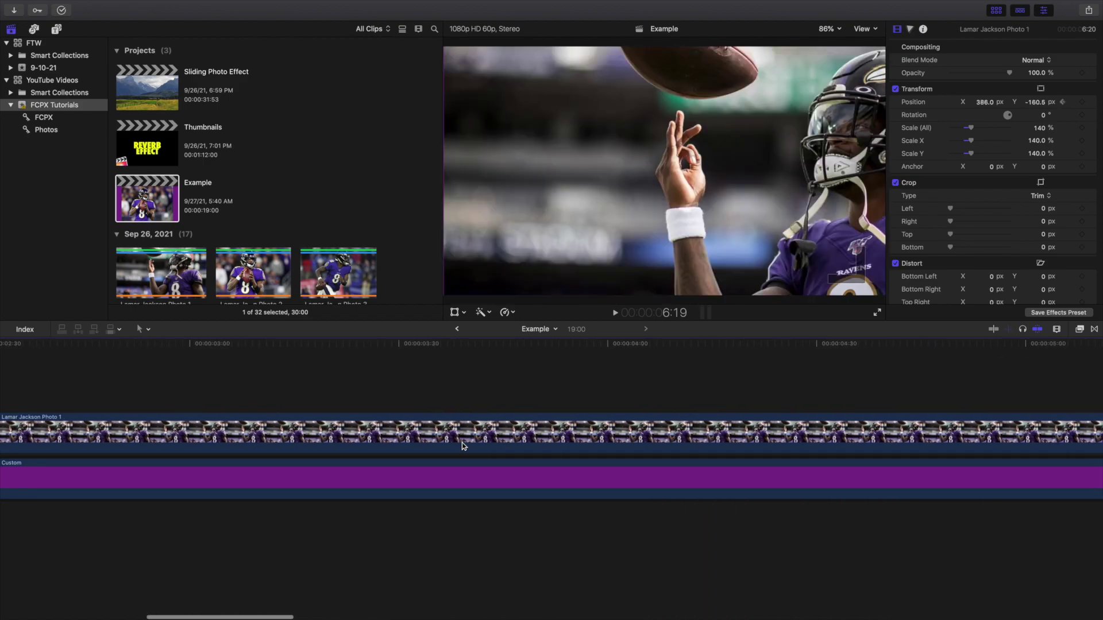
Step: Set the X position of the Lamar Jackson Photo 1 clip to 382.9 px
click(77, 396)
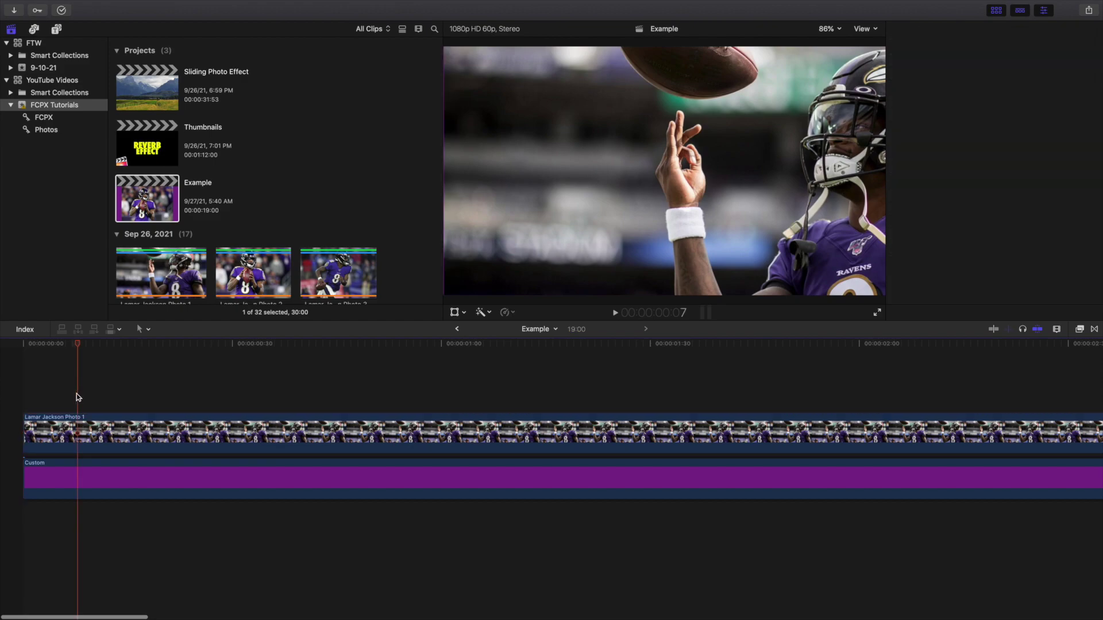
click(77, 433)
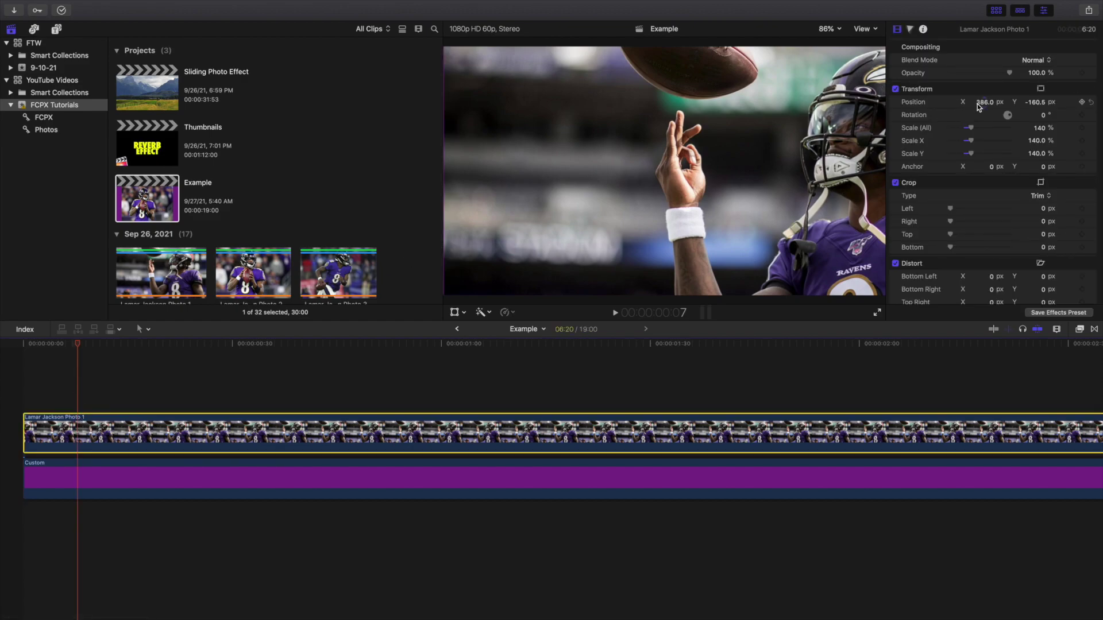
Step: Add a position keyframe at the first frame of the Lamar Jackson Photo 1 clip
click(1, 394)
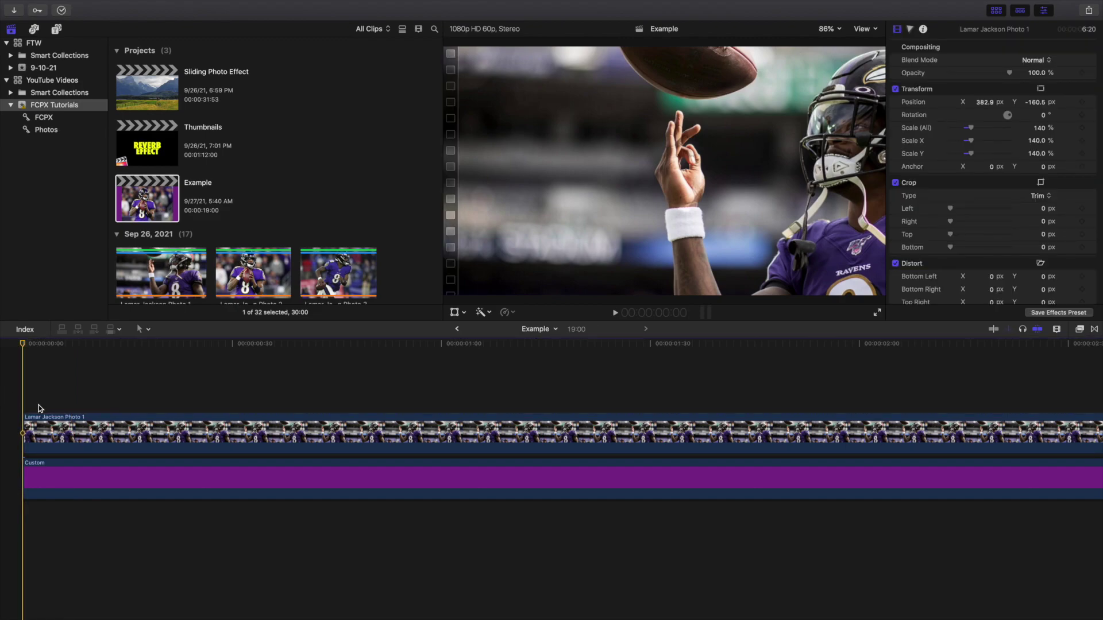
key(shift+z)
click(58, 423)
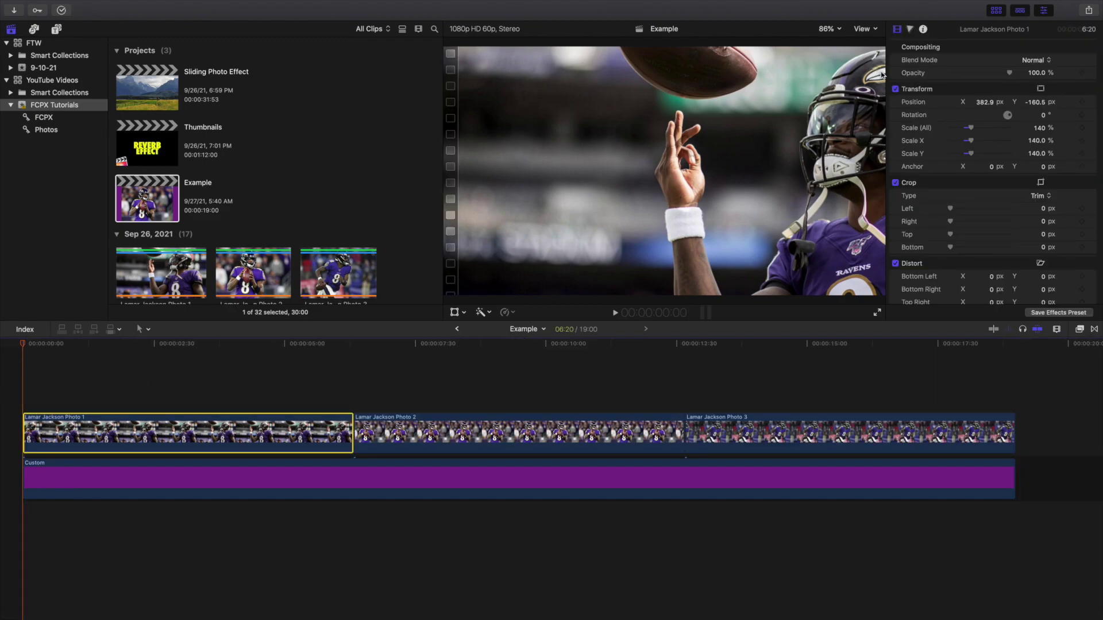
click(1082, 102)
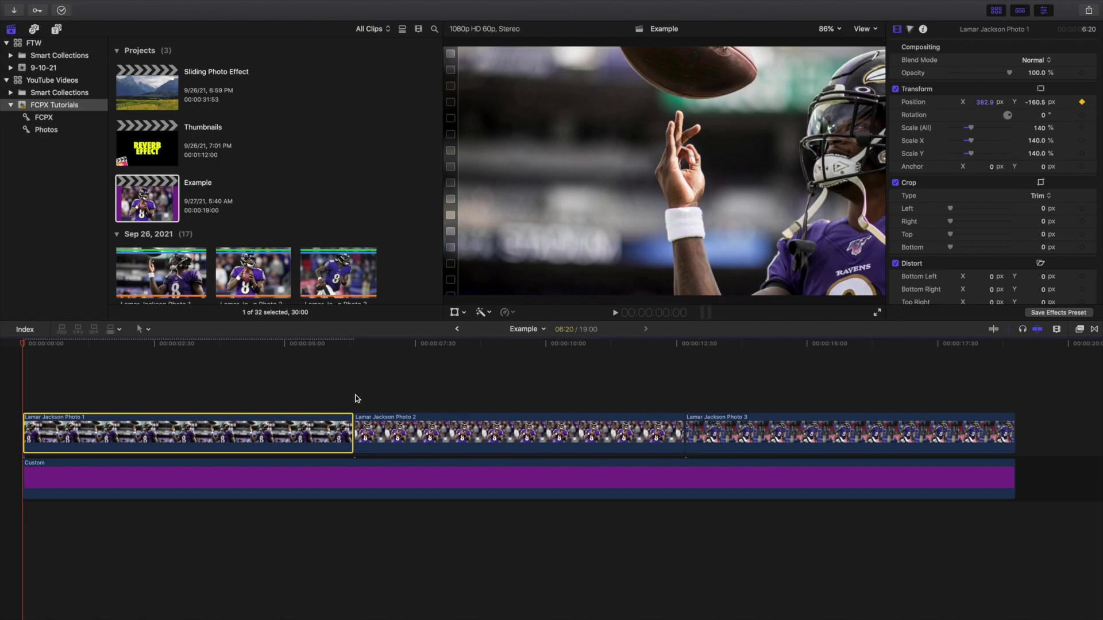
Step: At the last frame of Lamar Jackson Photo 1, set the X position to -380.7 px, and trim one frame off the clip's end
click(354, 399)
key(super+equal)
scroll(354, 396, left, 5)
key(Left)
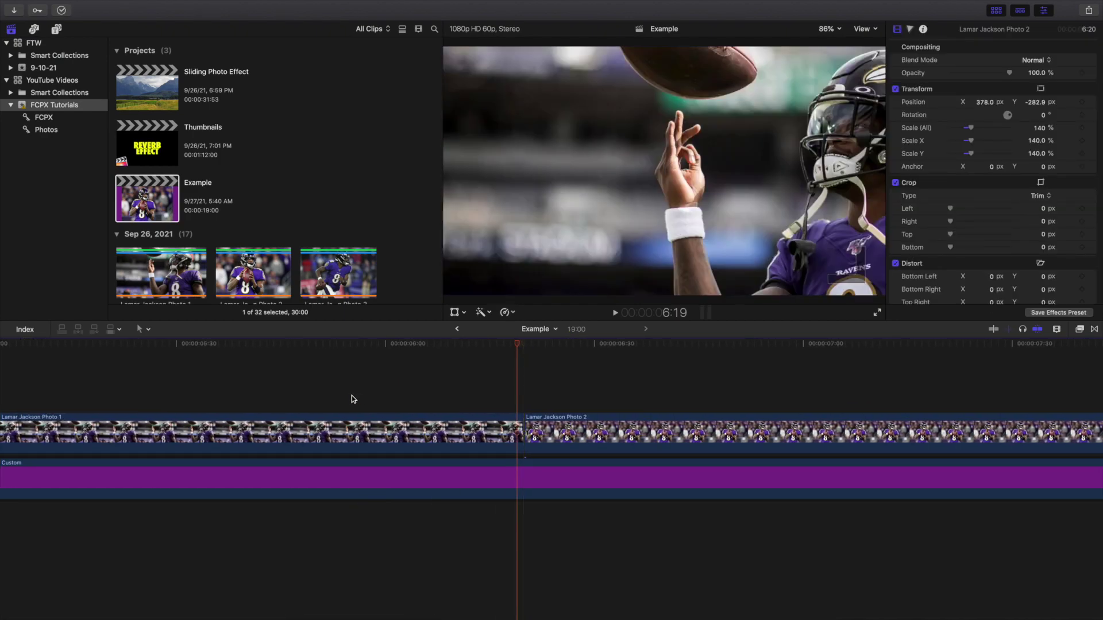
click(425, 435)
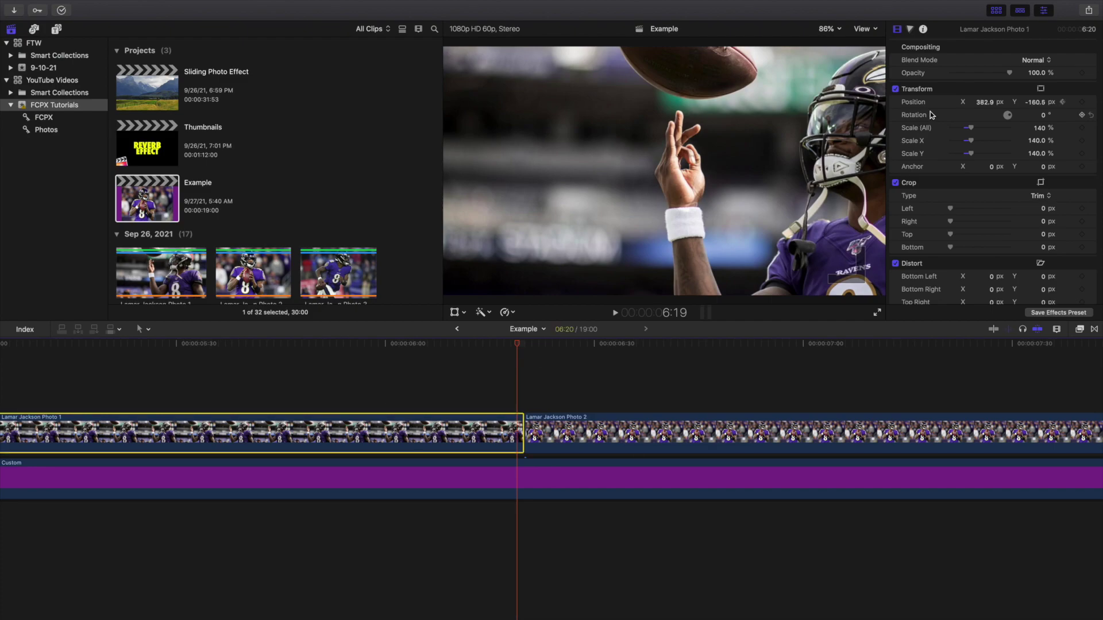
drag(986, 103, 984, 102)
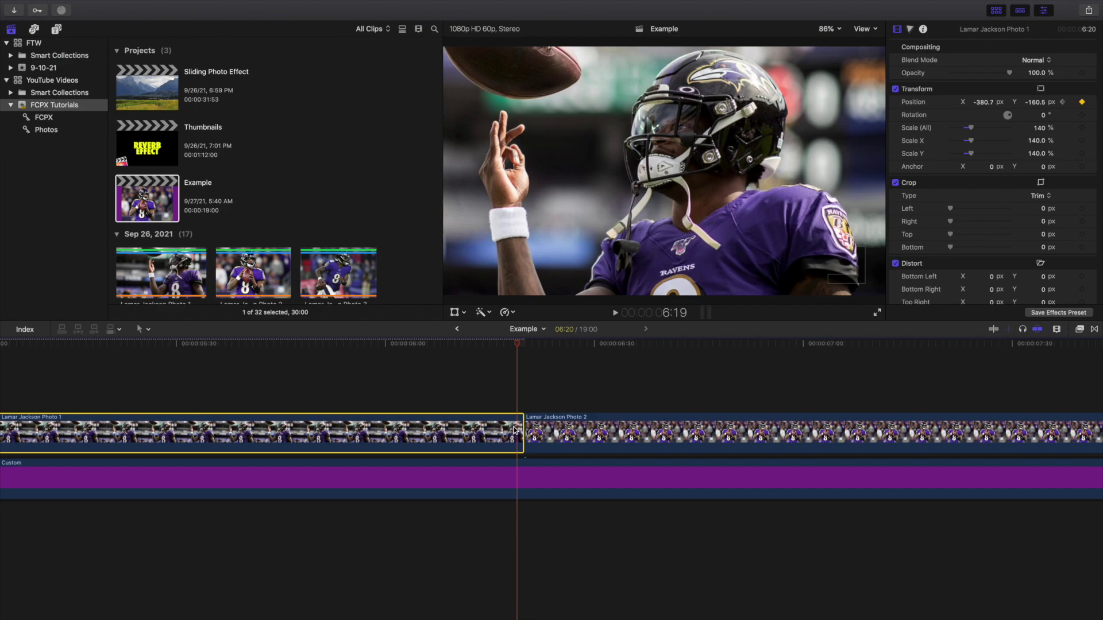
drag(515, 430, 515, 428)
Step: Play the project from the beginning to preview the sliding motion of Lamar Jackson Photo 1
key(shift+z)
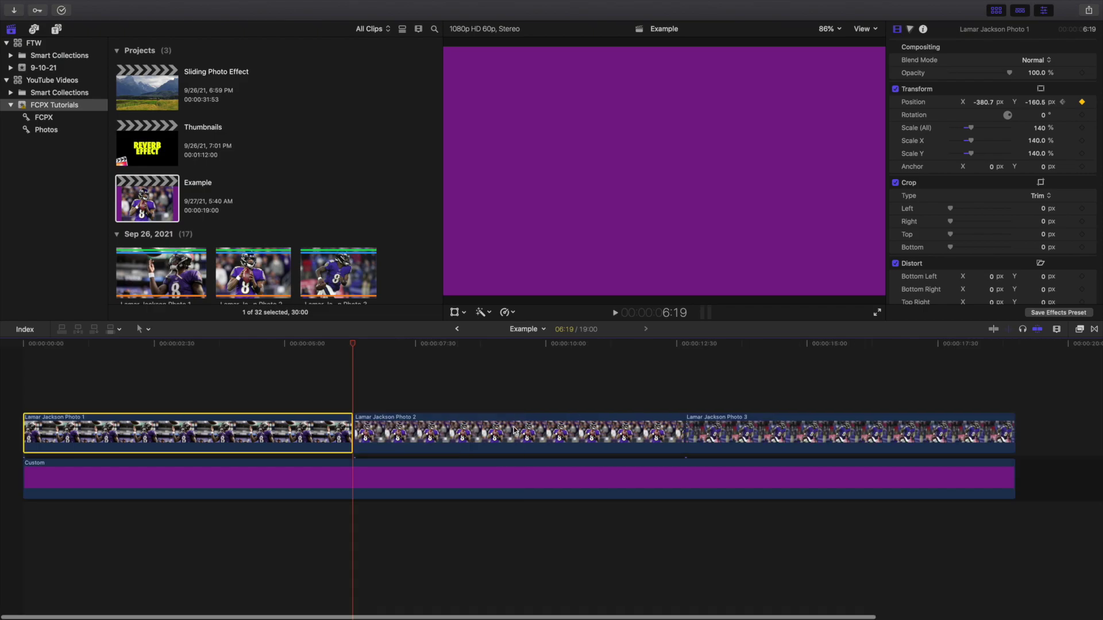
click(12, 392)
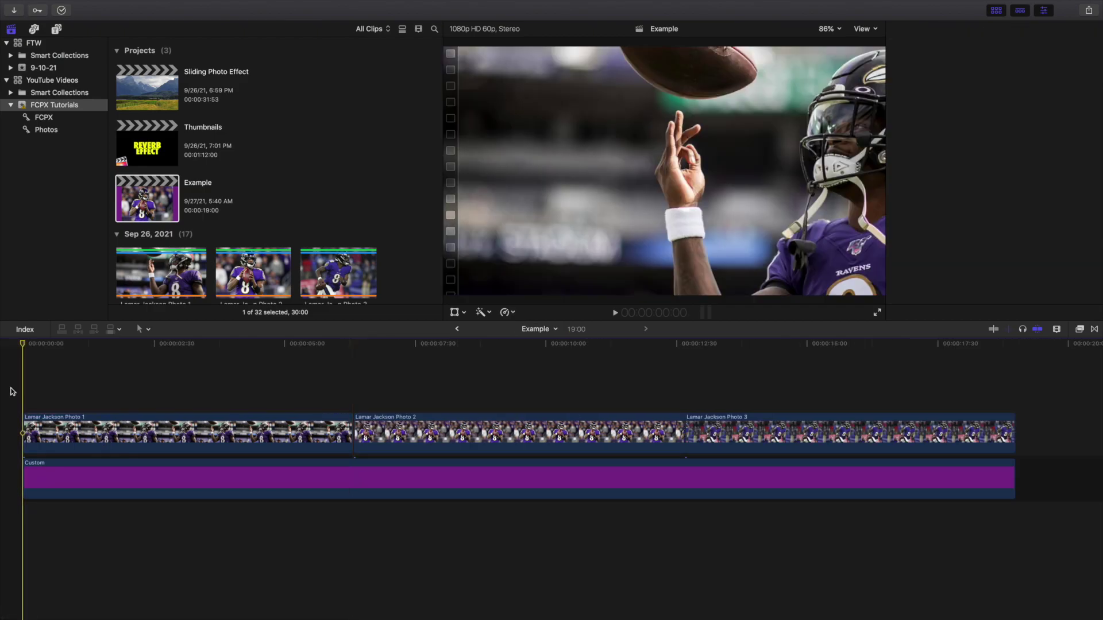
key(space)
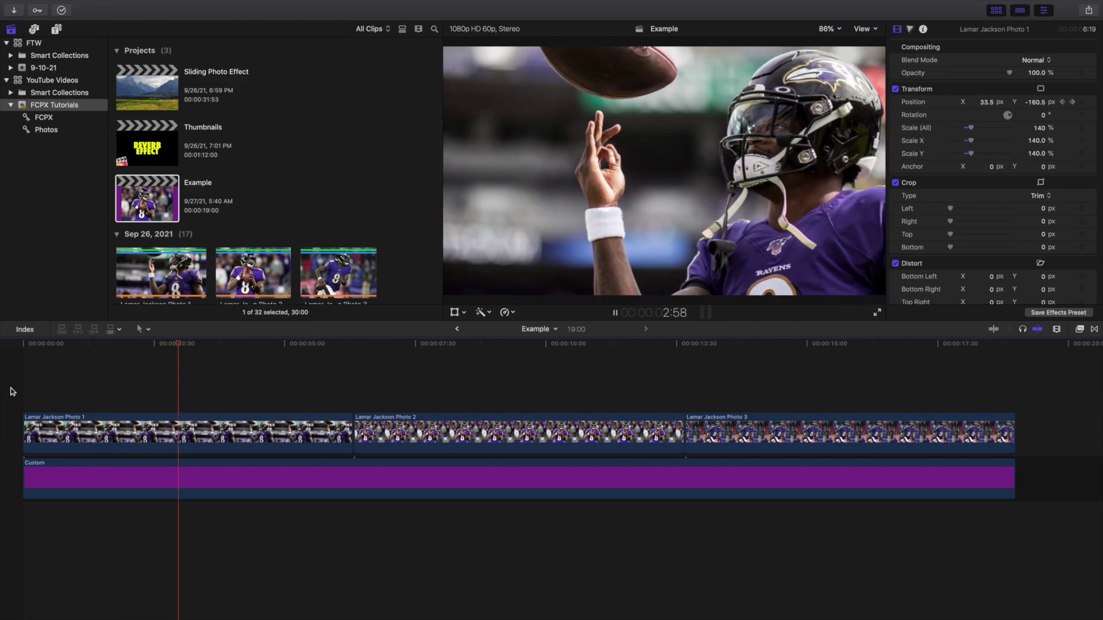
key(space)
Step: Add a position keyframe at the first frame of the Lamar Jackson Photo 2 clip
key(super+equal)
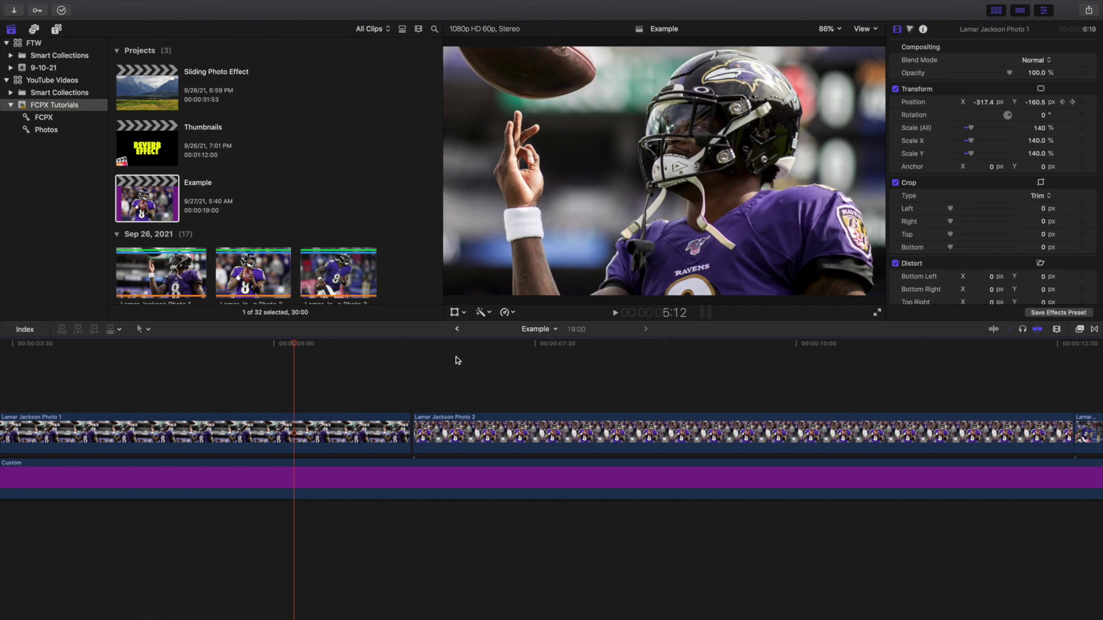
click(411, 375)
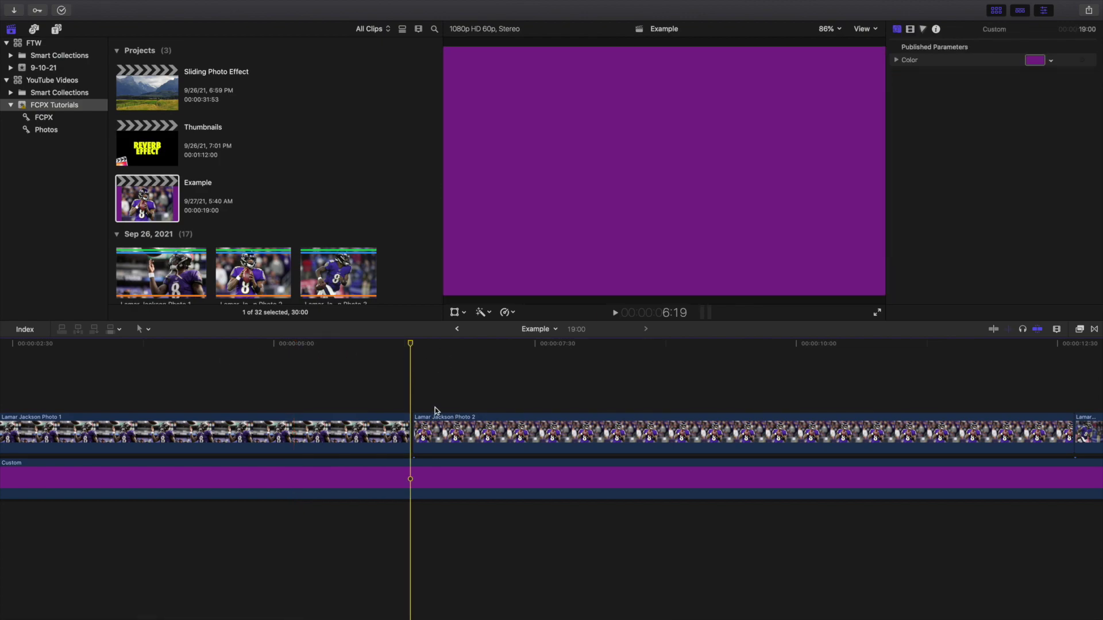
key(Right)
key(c)
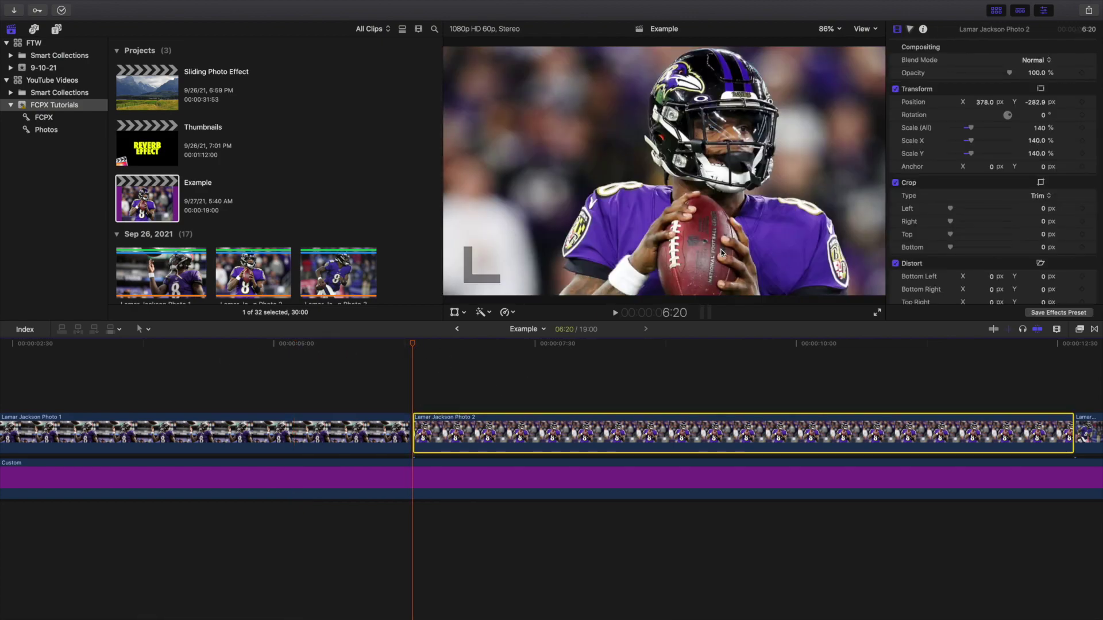
click(1082, 101)
Step: At the last frame of Lamar Jackson Photo 2, shift the photo left with a negative X position, and trim one frame off the clip's end
scroll(942, 379, right, 5)
click(925, 389)
key(super+equal)
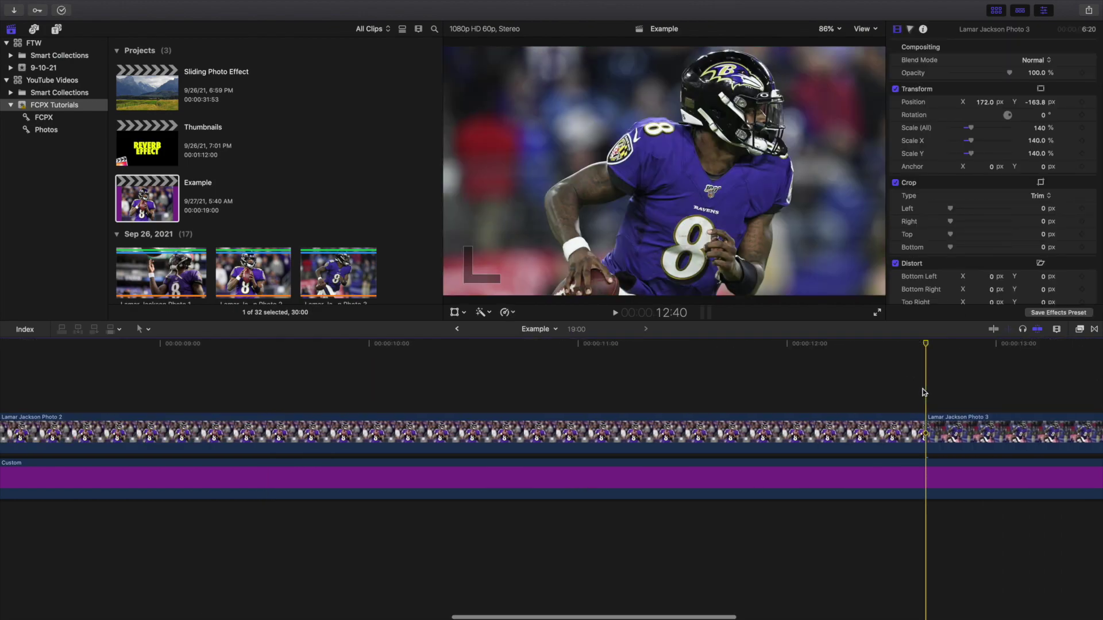
key(Left)
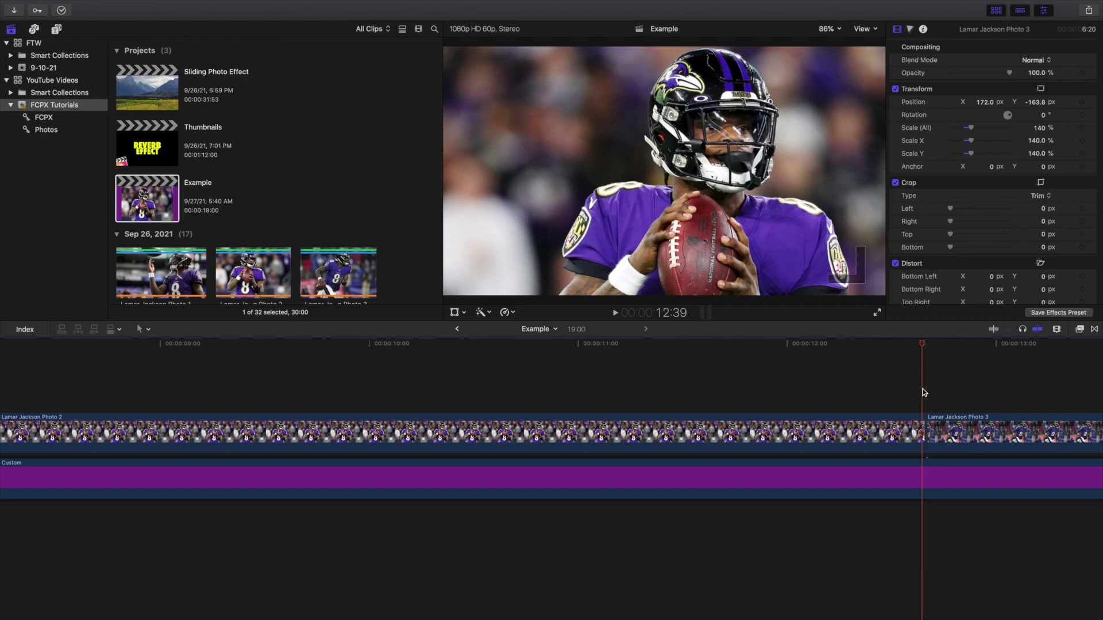
key(super+equal)
key(c)
mouse_move(984, 102)
mouse_down()
mouse_move(957, 103)
mouse_move(983, 101)
mouse_up()
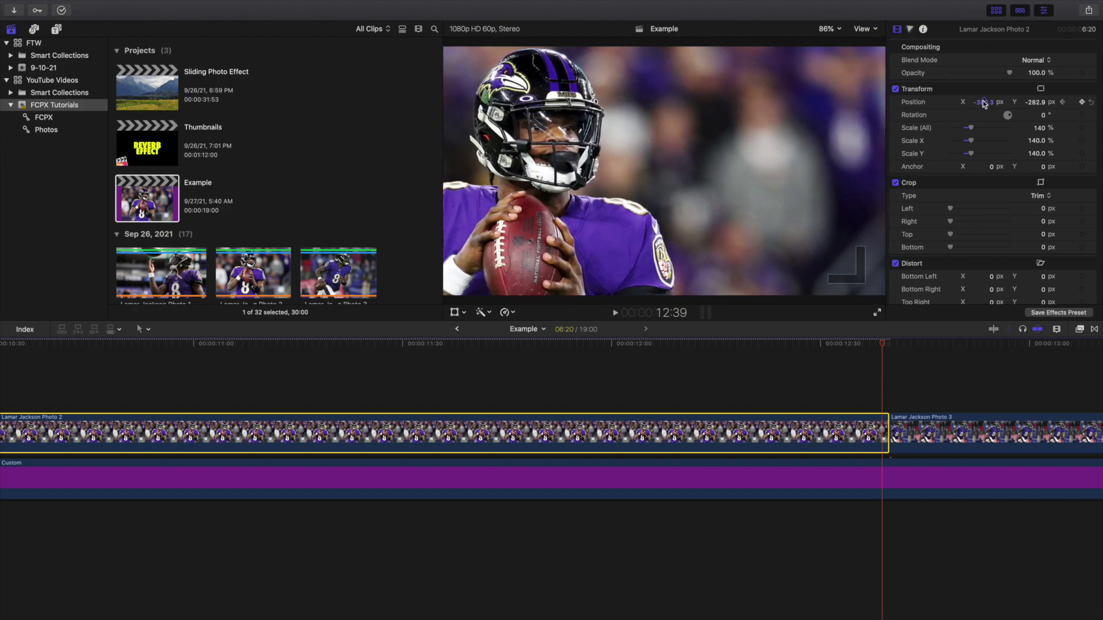
key(alt+])
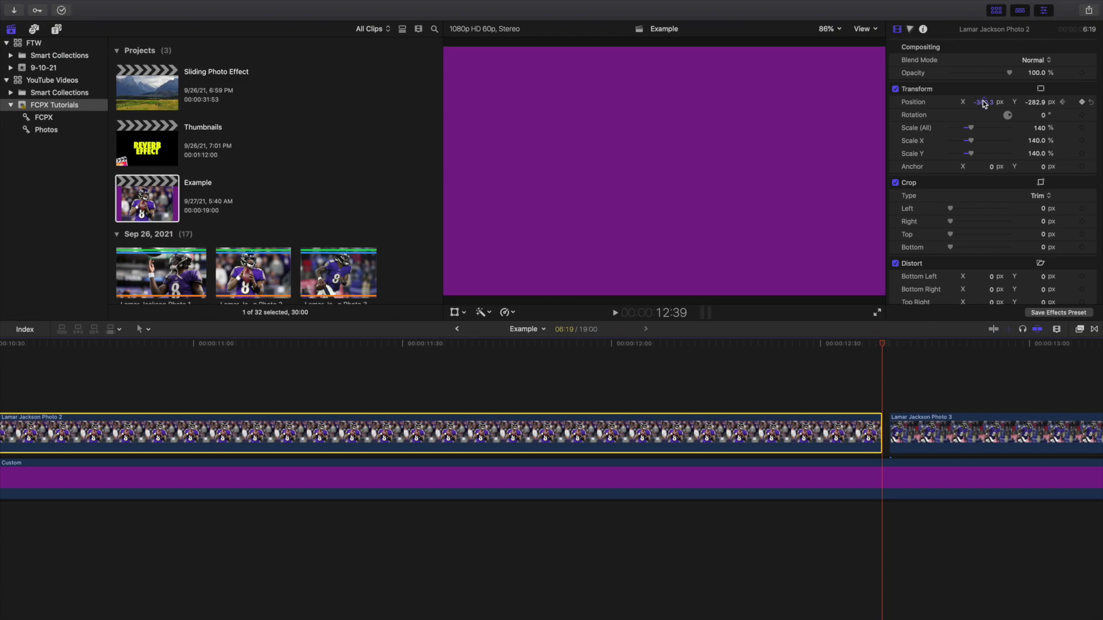
Step: Play the project from the start of Lamar Jackson Photo 2 to preview its sliding motion
key(shift+z)
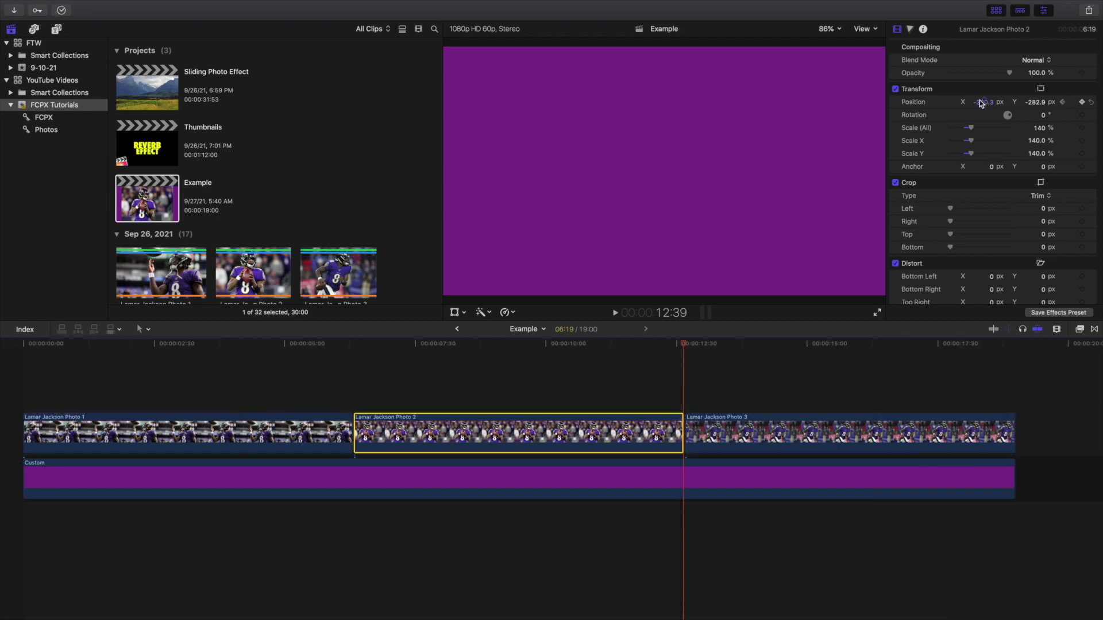
click(356, 389)
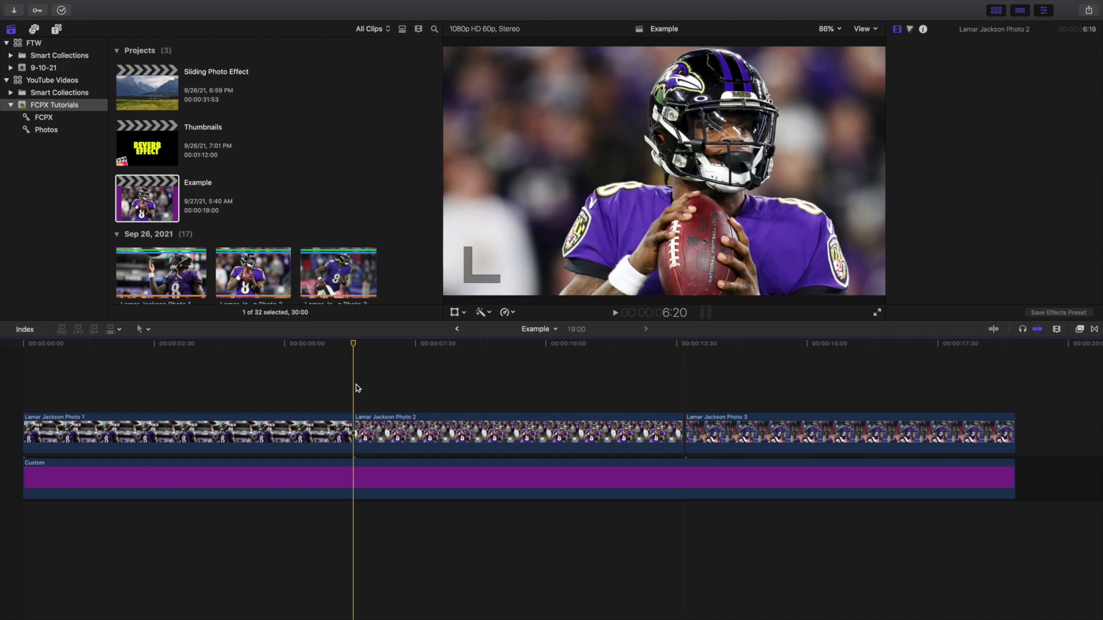
key(space)
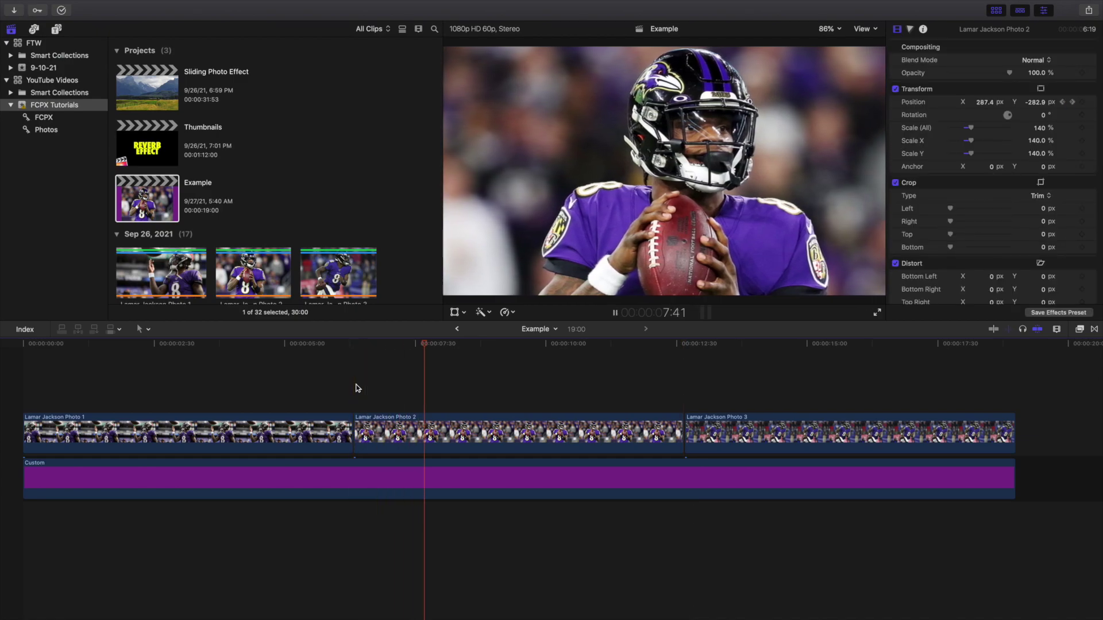
key(space)
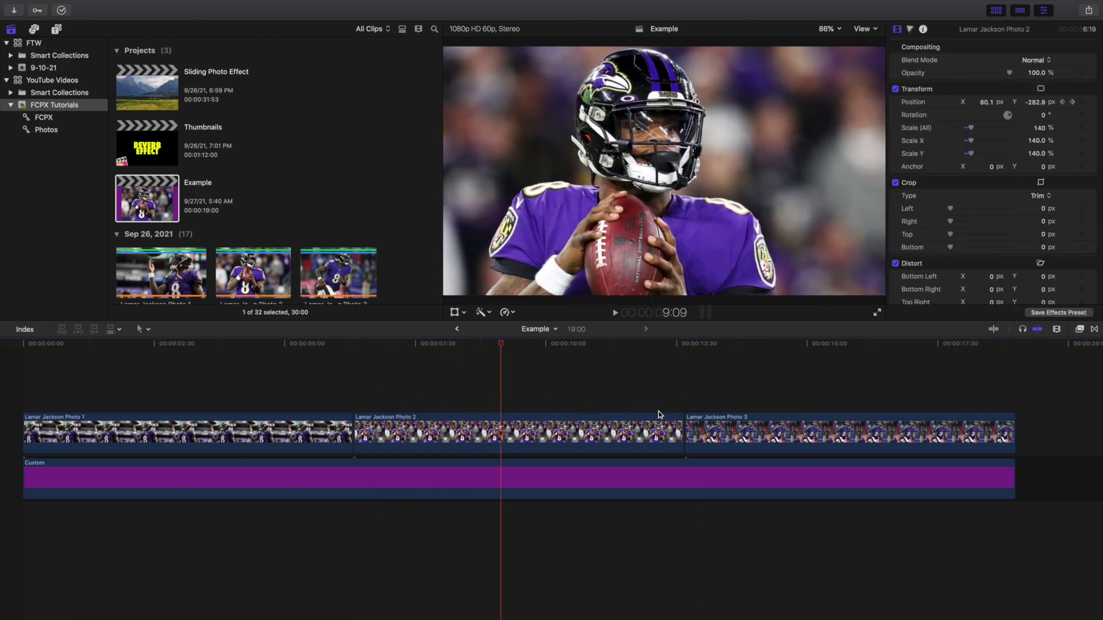
Step: Add a position keyframe at the first frame of the Lamar Jackson Photo 3 clip
click(685, 402)
click(705, 425)
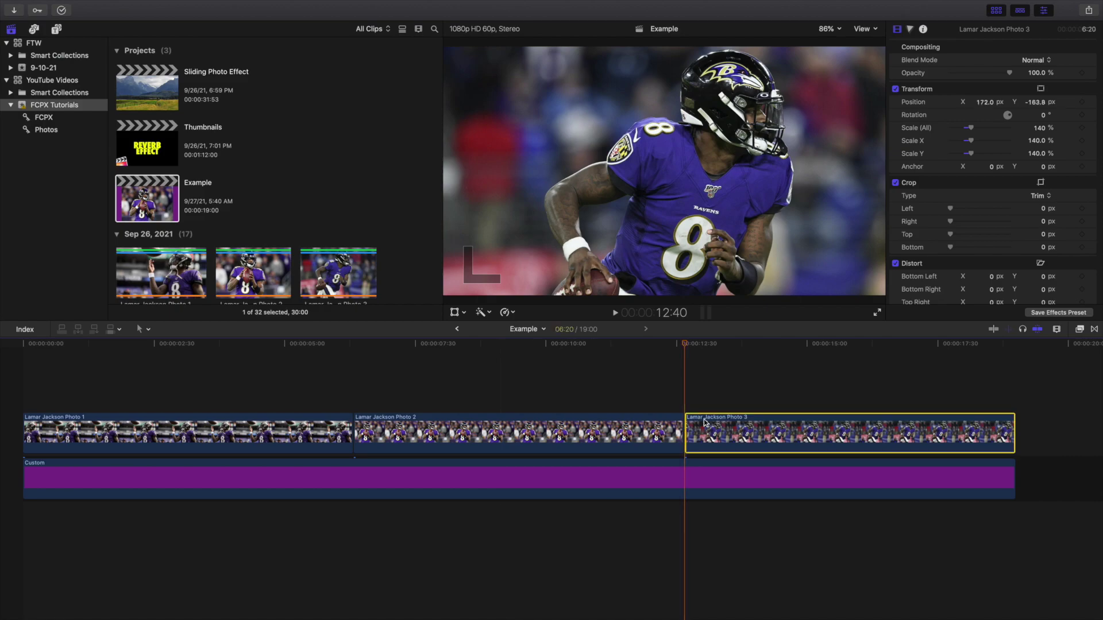
click(1082, 101)
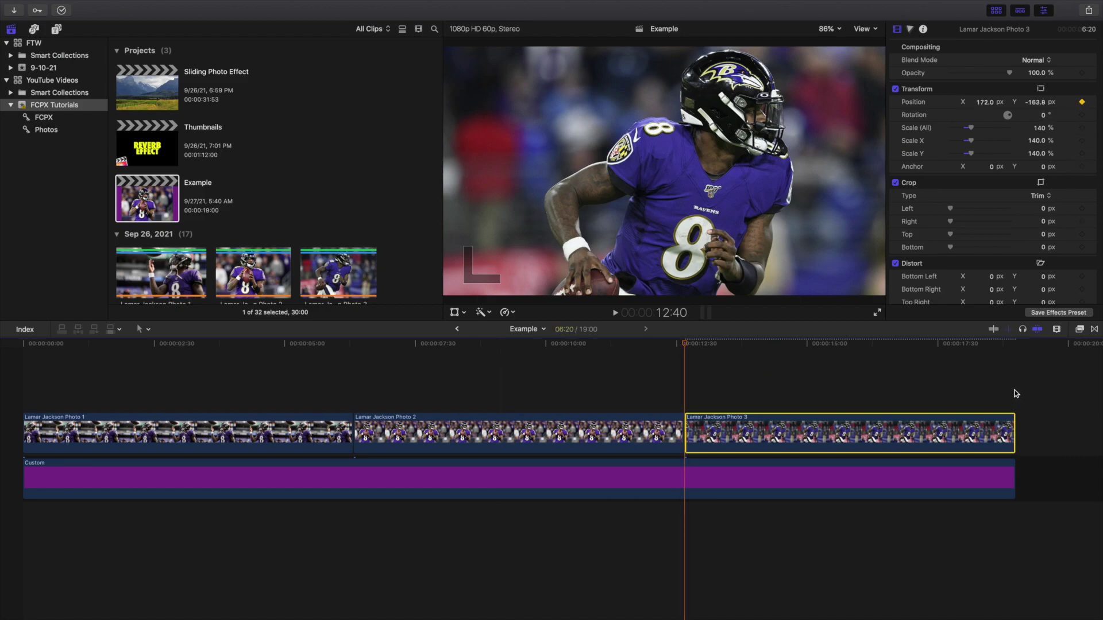
Step: Try setting the X position to -180.3 px at the last frame of Lamar Jackson Photo 3 and trimming one frame off its end
click(1015, 392)
key(Left)
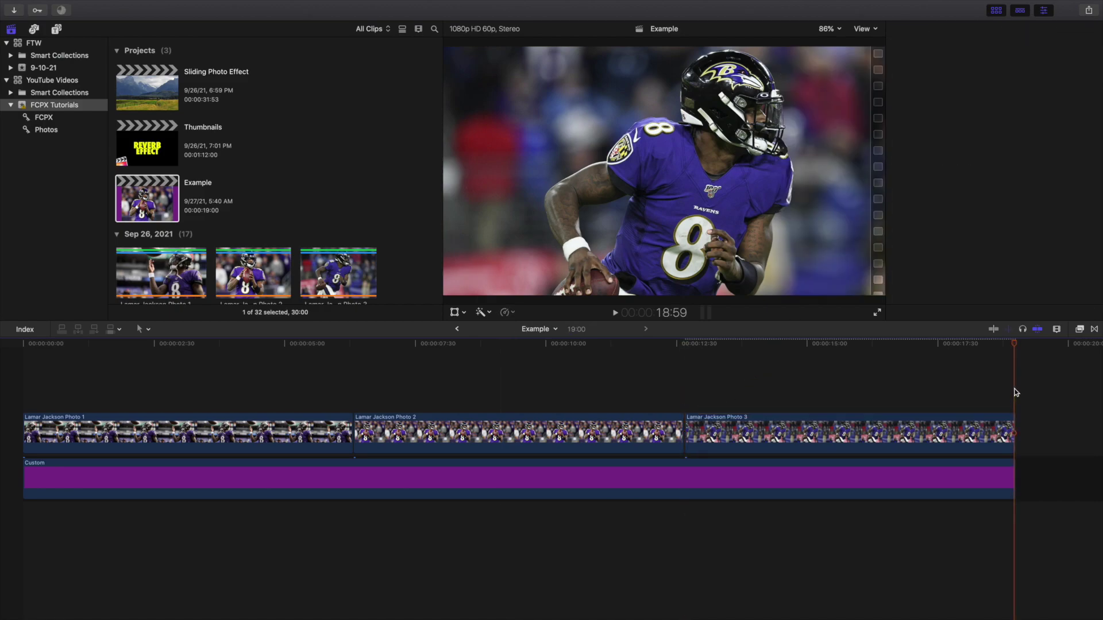
key(c)
drag(985, 105, 934, 105)
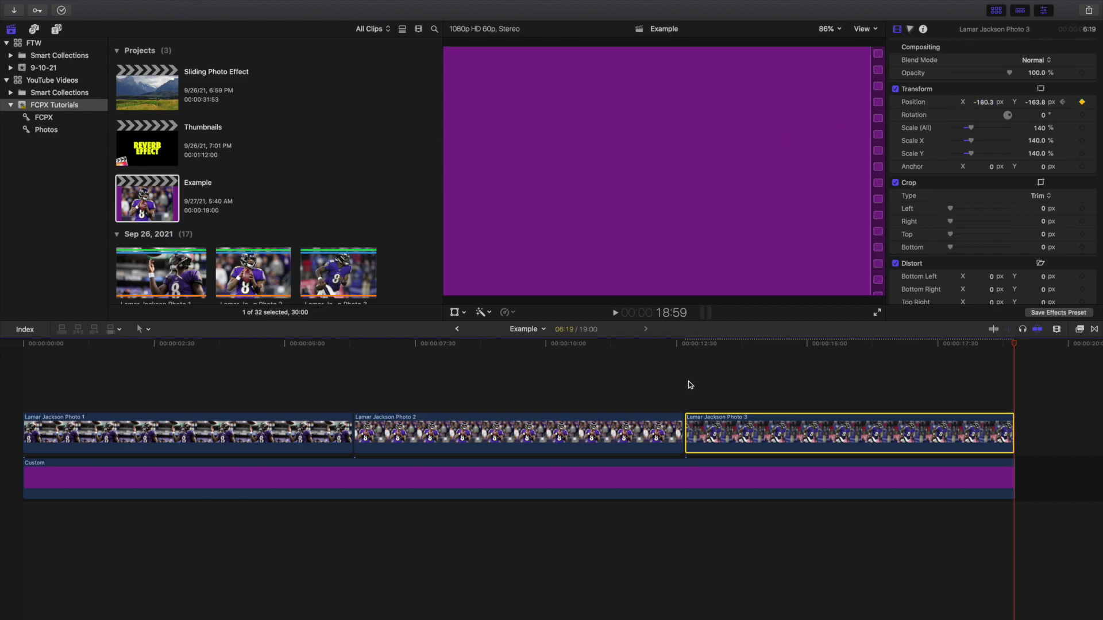
Step: Play Lamar Jackson Photo 3 from its first frame to the end of the project
click(690, 385)
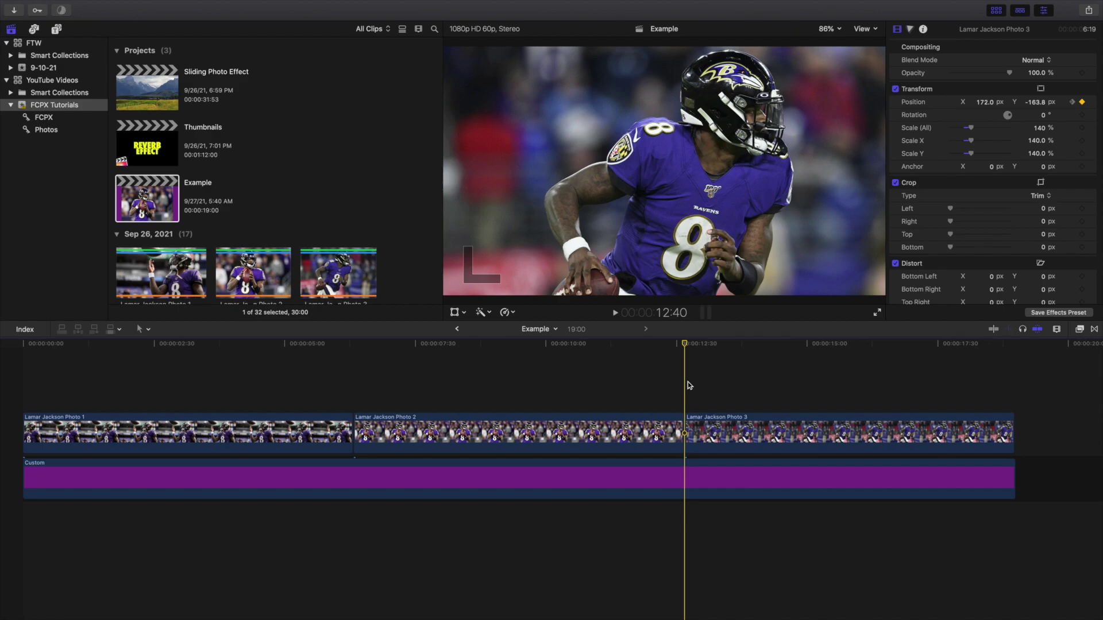
key(space)
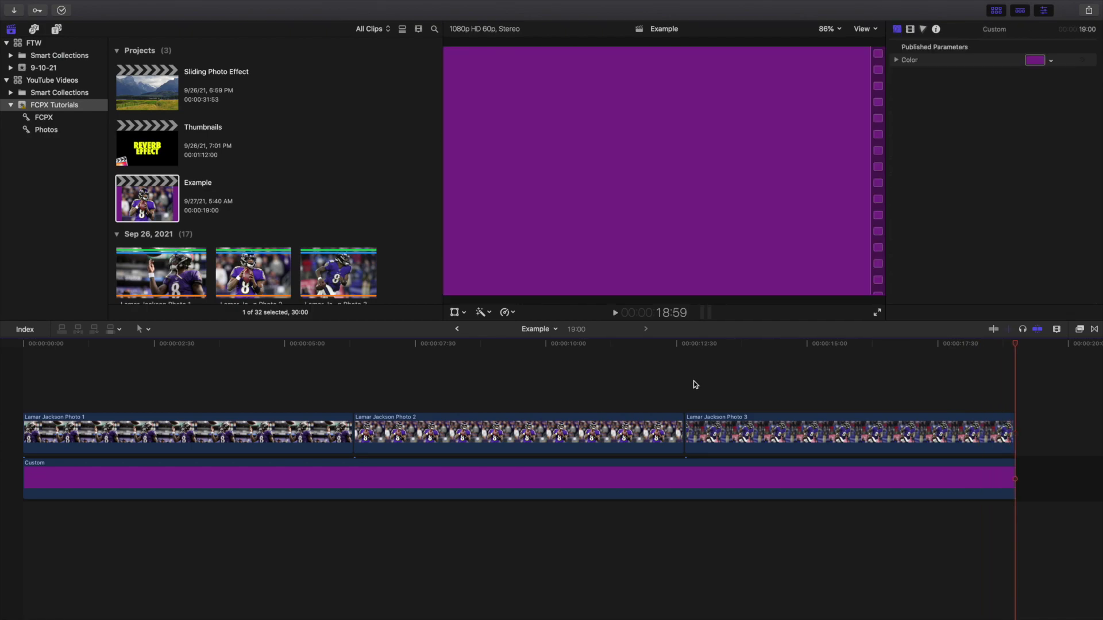
Step: At 18:56, four frames before the project's end, set Lamar Jackson Photo 3's X position to -171.0 px, and trim the clip's end there
key(super+equal)
key(super+equal)
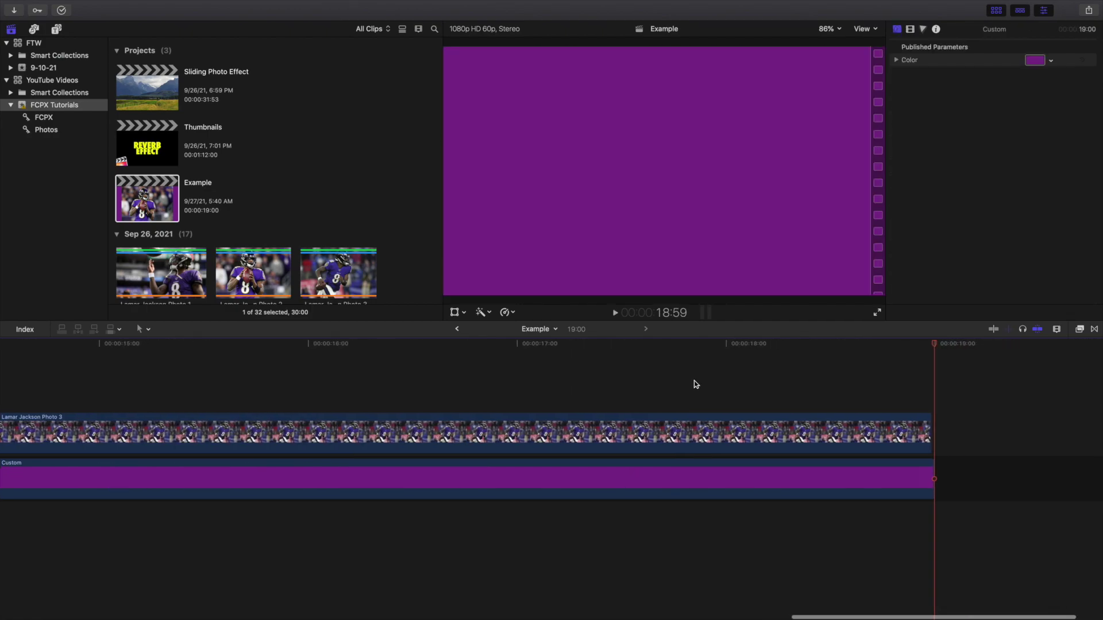
click(939, 409)
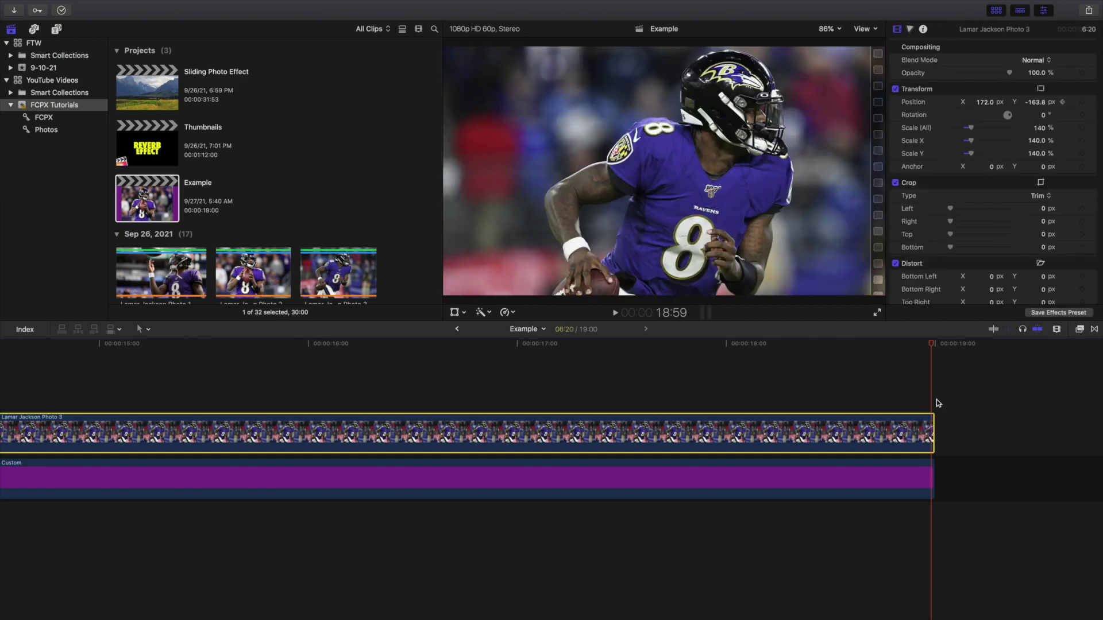
click(936, 395)
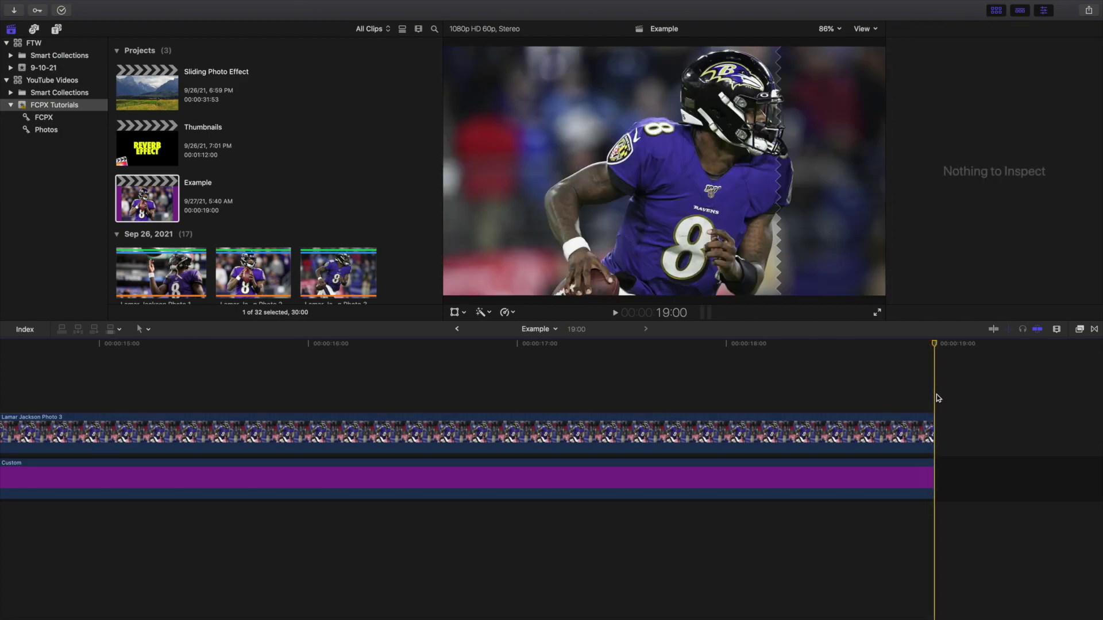
key(Left)
key(Left)
key(Left)
key(Left)
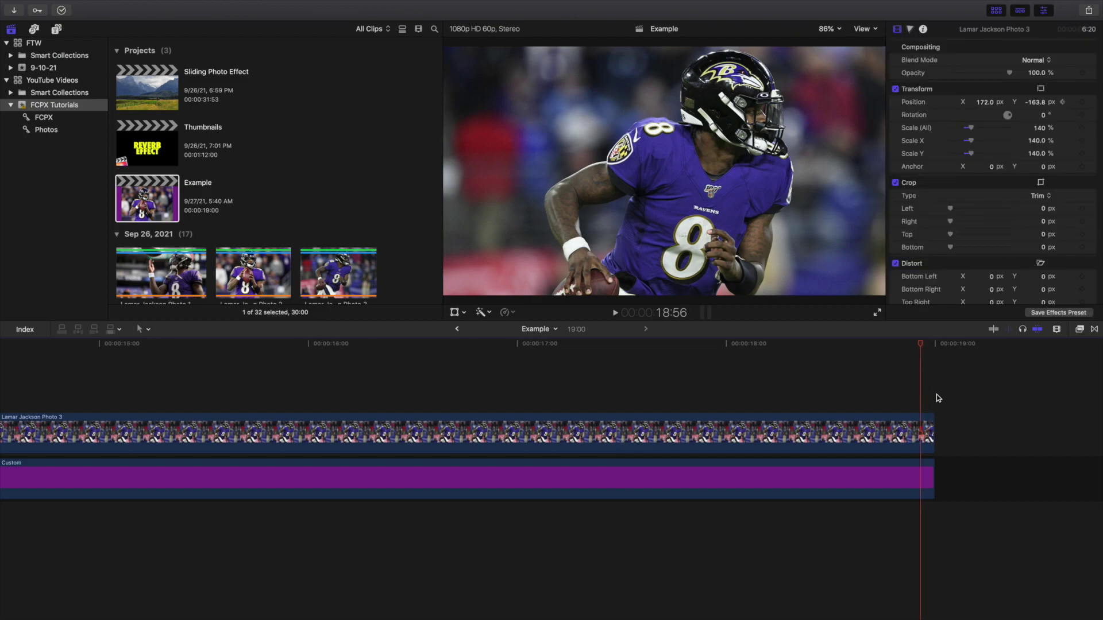
key(c)
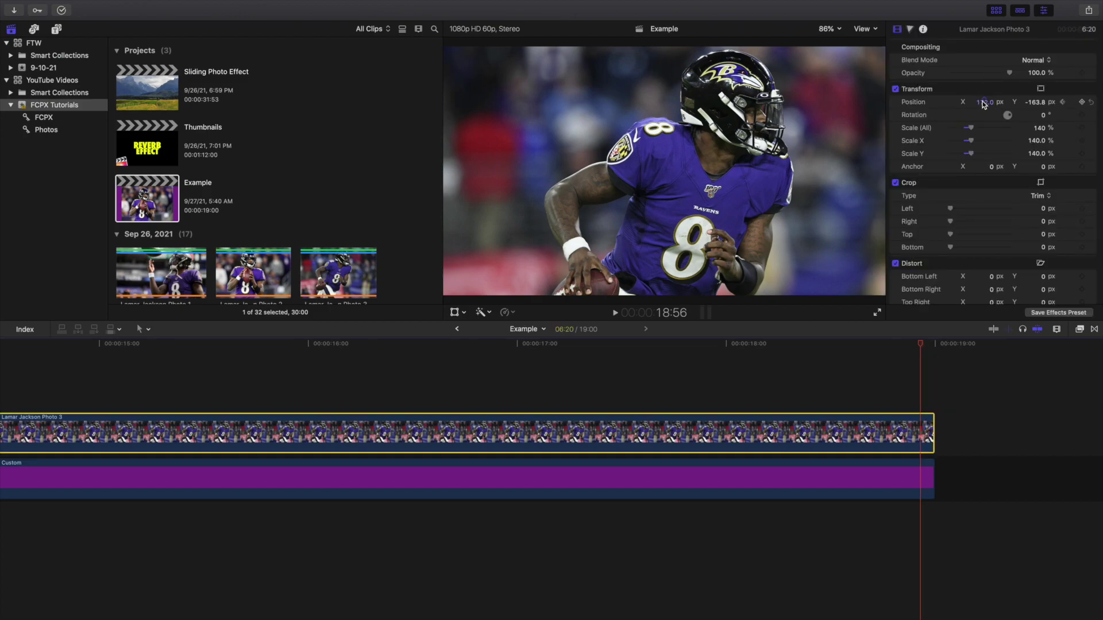
drag(984, 104, 960, 104)
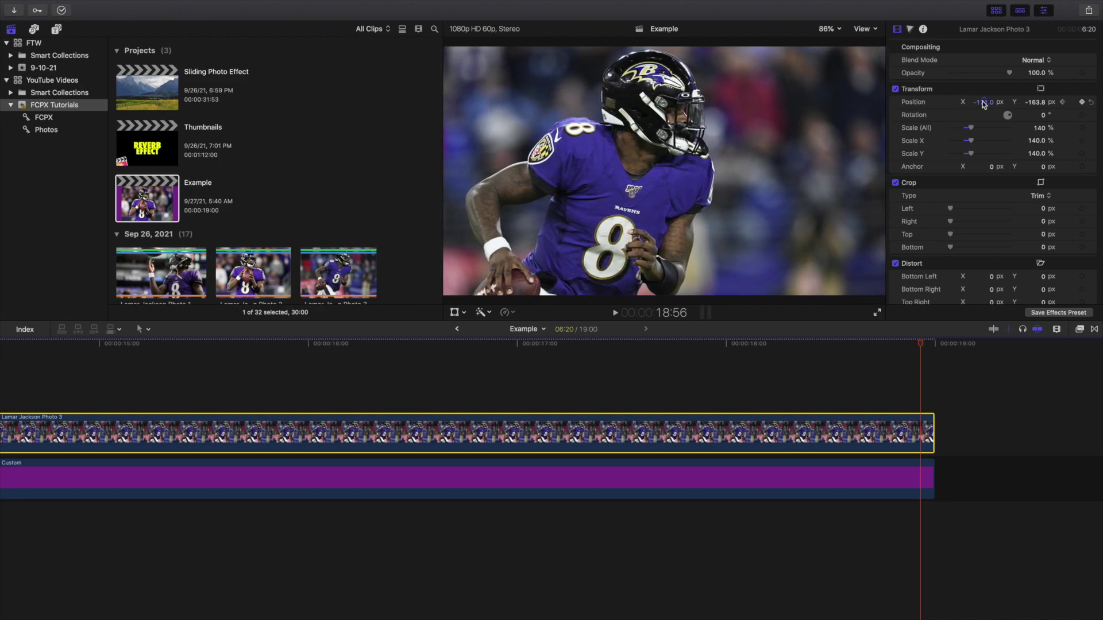
key(alt+bracketright)
drag(984, 104, 985, 104)
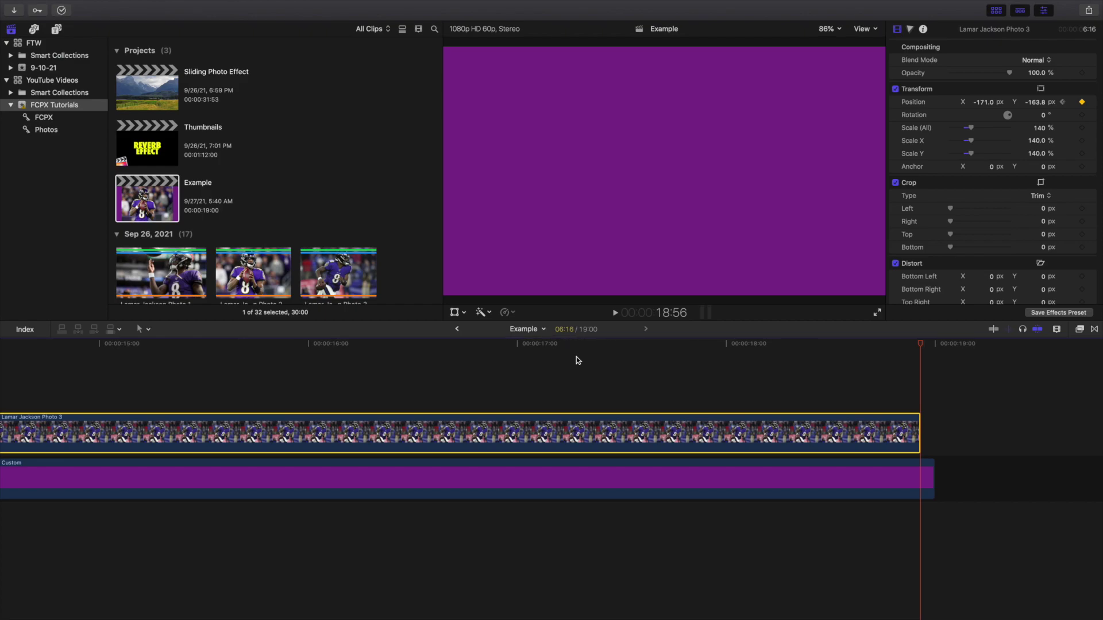
Step: Play Lamar Jackson Photo 3 from its start to preview the slide up to the trimmed end
key(super+minus)
key(super+minus)
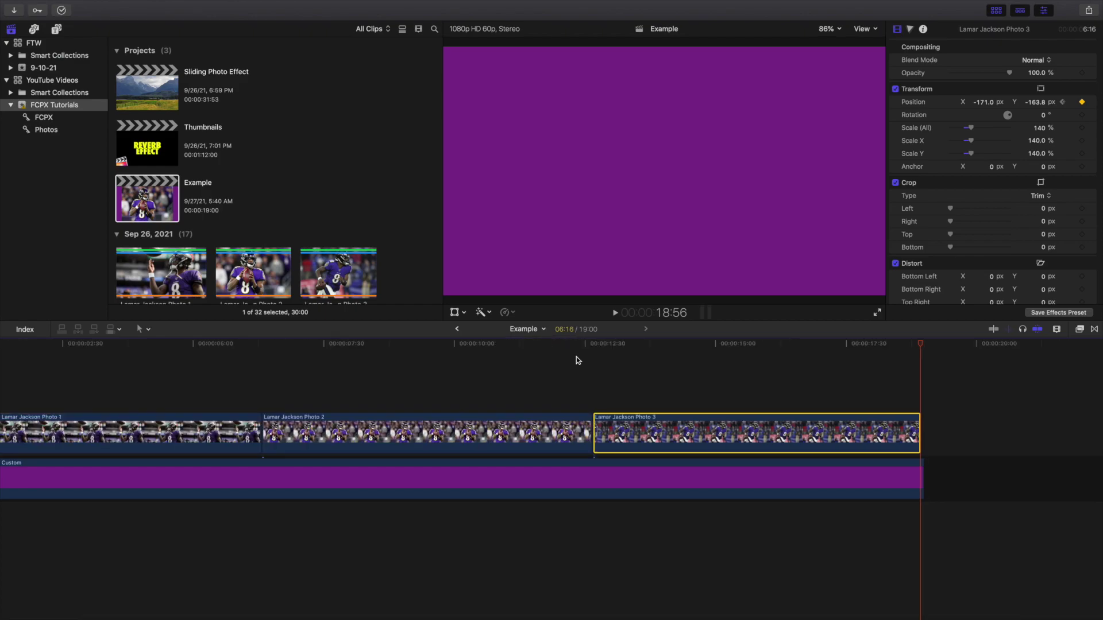
click(594, 372)
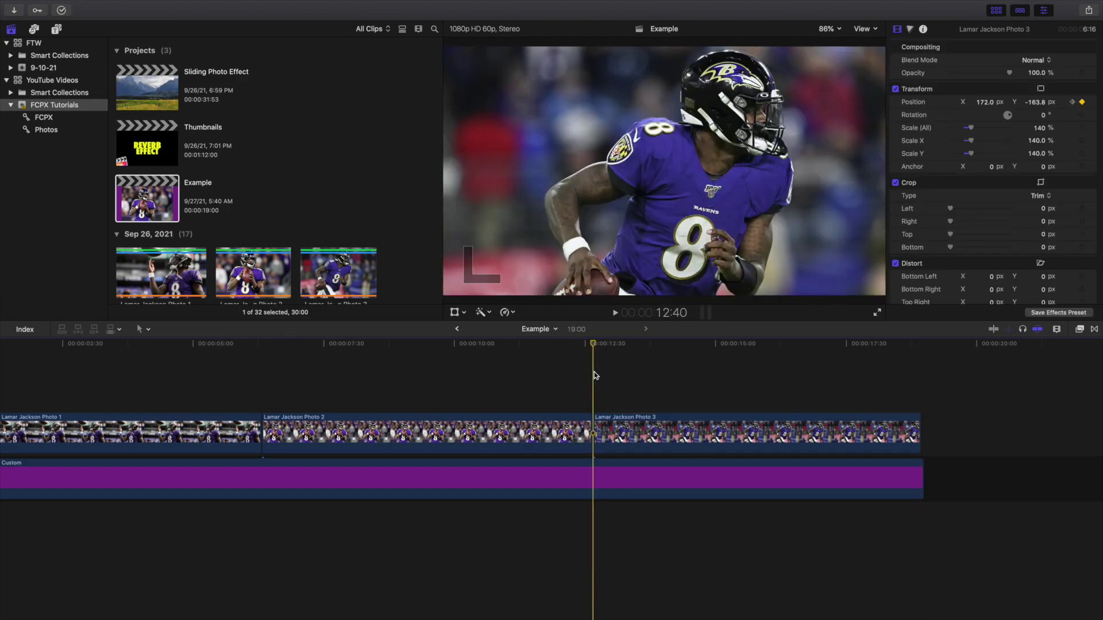
key(space)
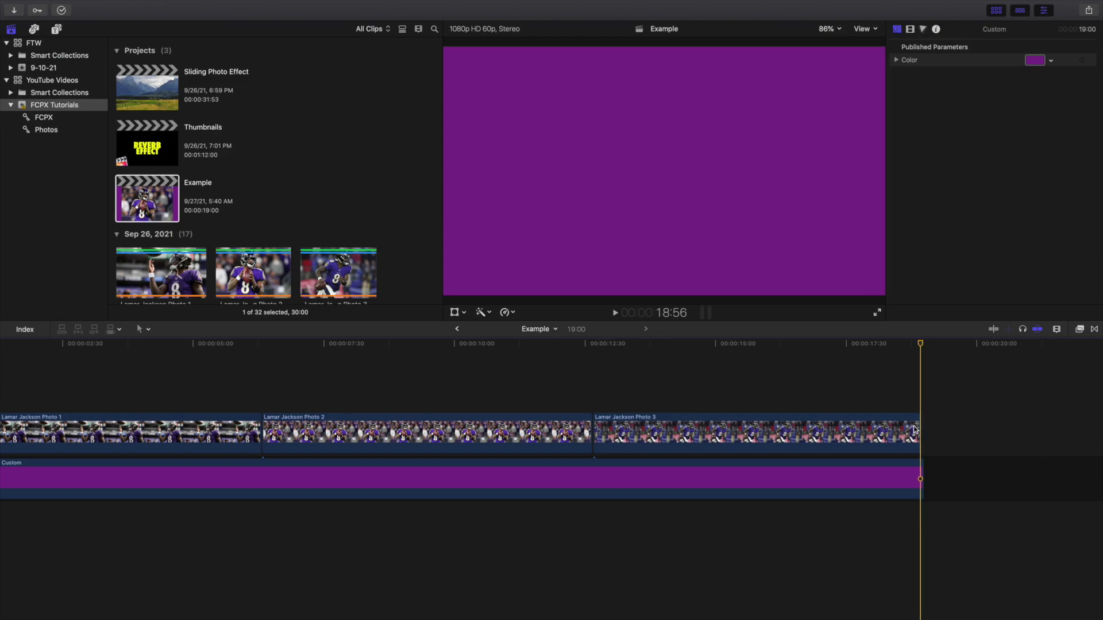
Step: Trim the purple Custom generator's end to match Lamar Jackson Photo 3, and play the ending to check it
click(907, 487)
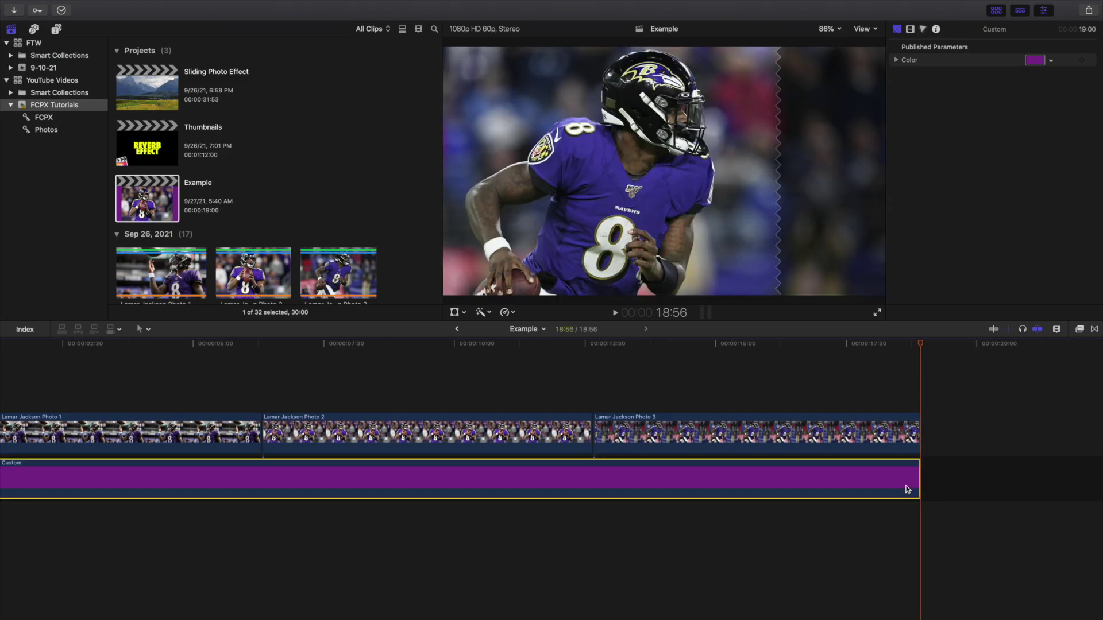
click(830, 383)
key(space)
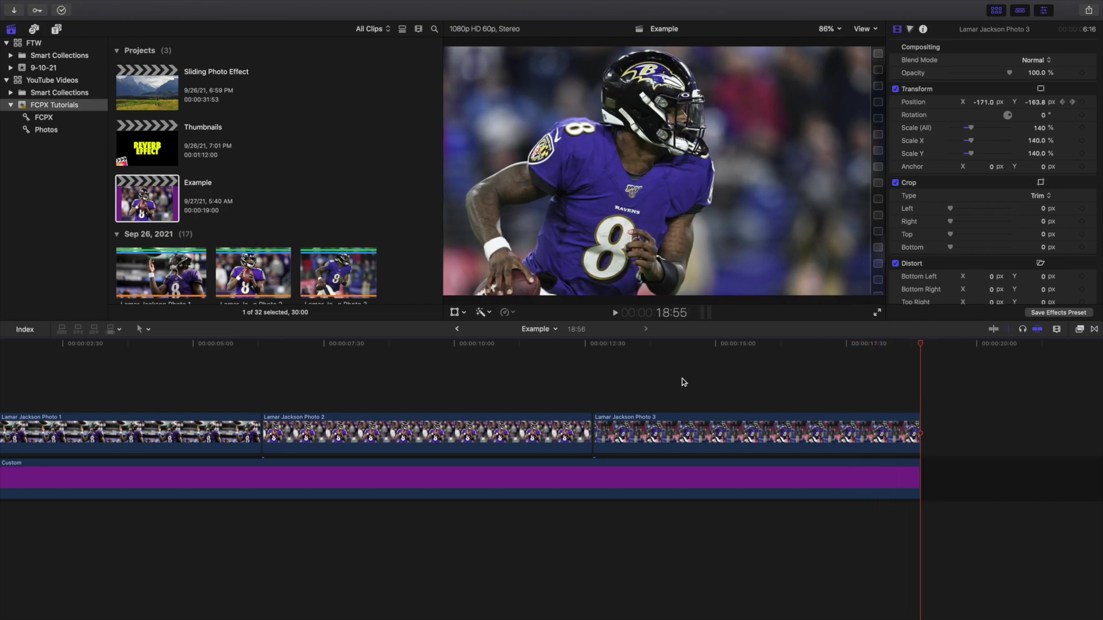
Step: Change both position keyframes on Lamar Jackson Photo 1's motion path to Linear, and finish the transform
scroll(682, 379, right, 5)
scroll(681, 381, left, 6)
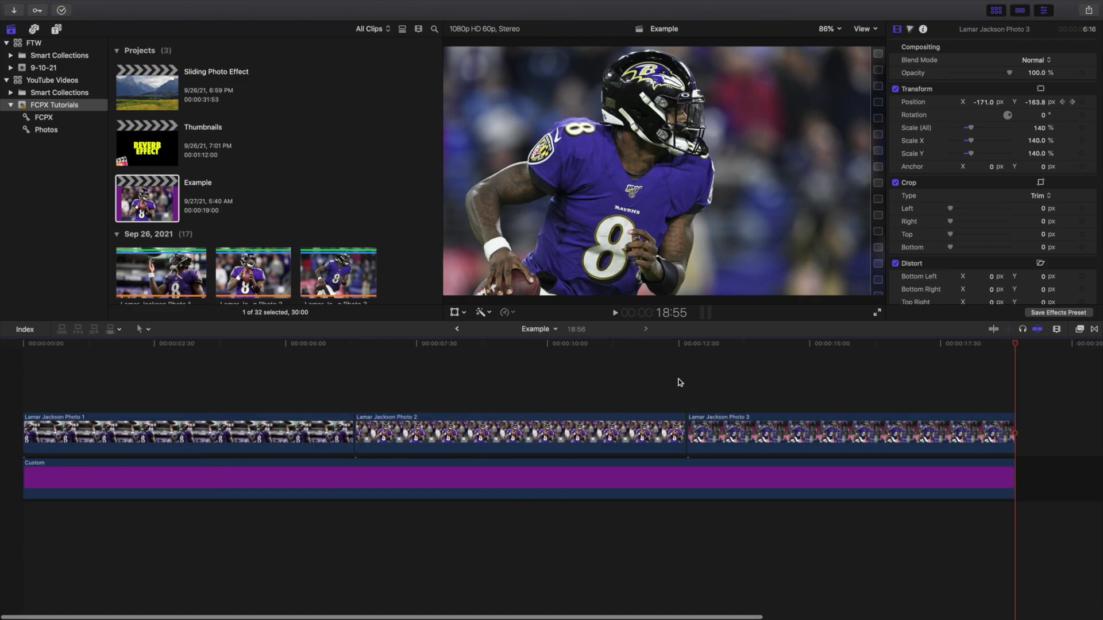
click(219, 390)
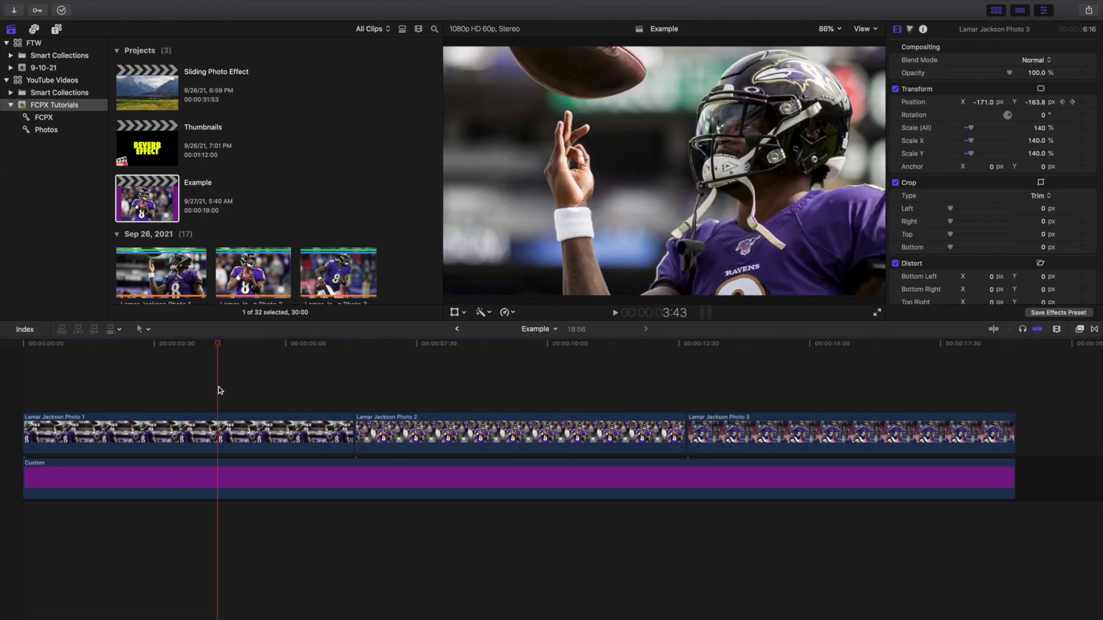
click(217, 428)
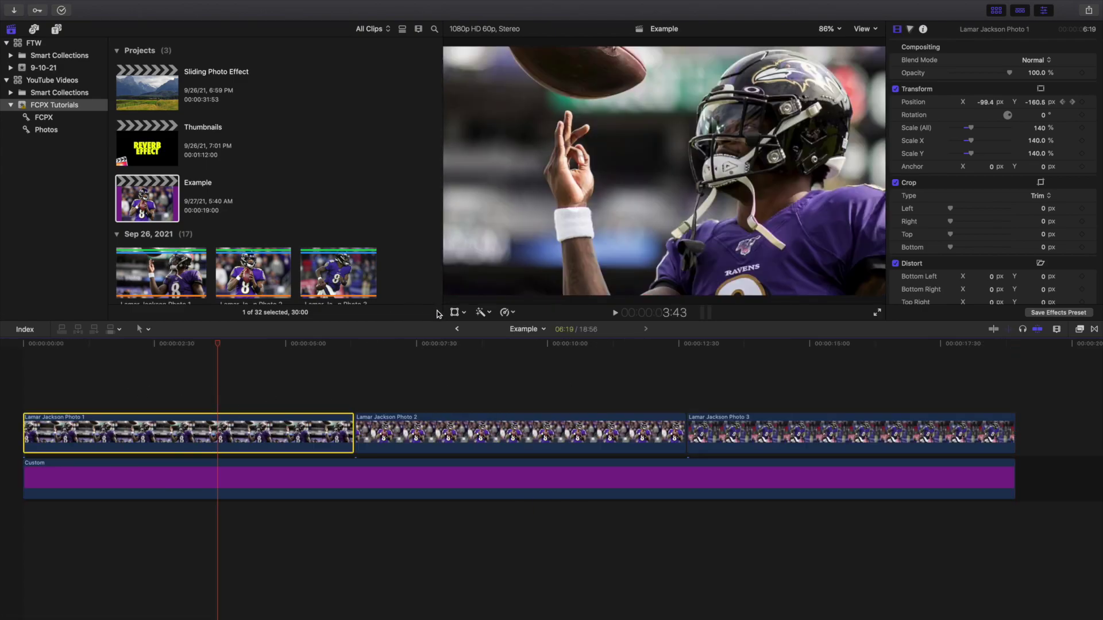
click(454, 313)
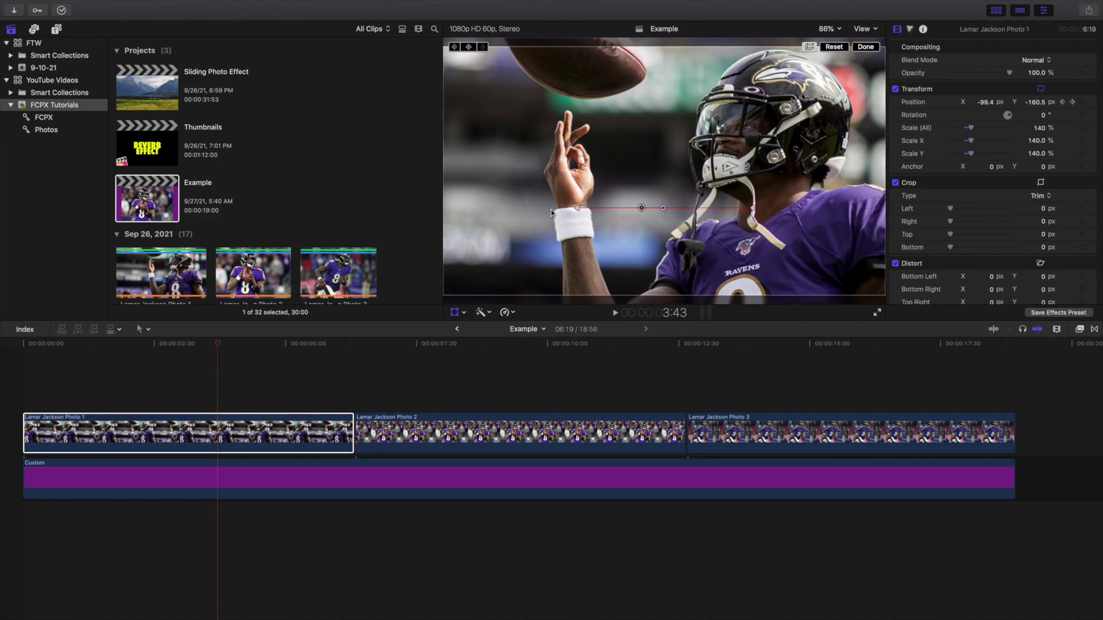
right_click(578, 208)
click(612, 212)
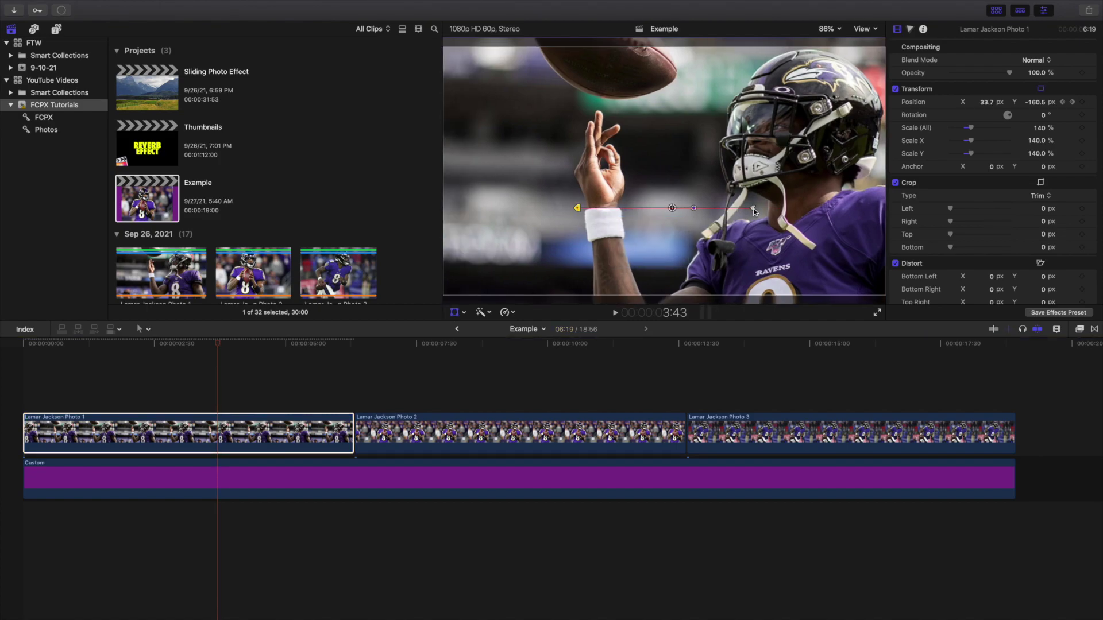
right_click(750, 212)
click(770, 215)
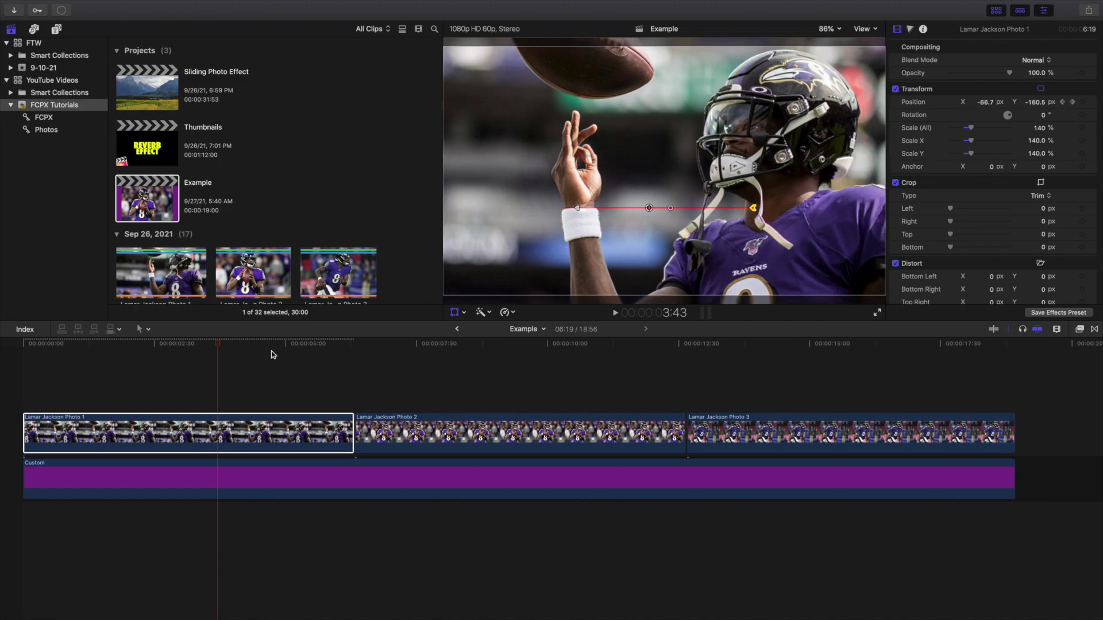
click(255, 366)
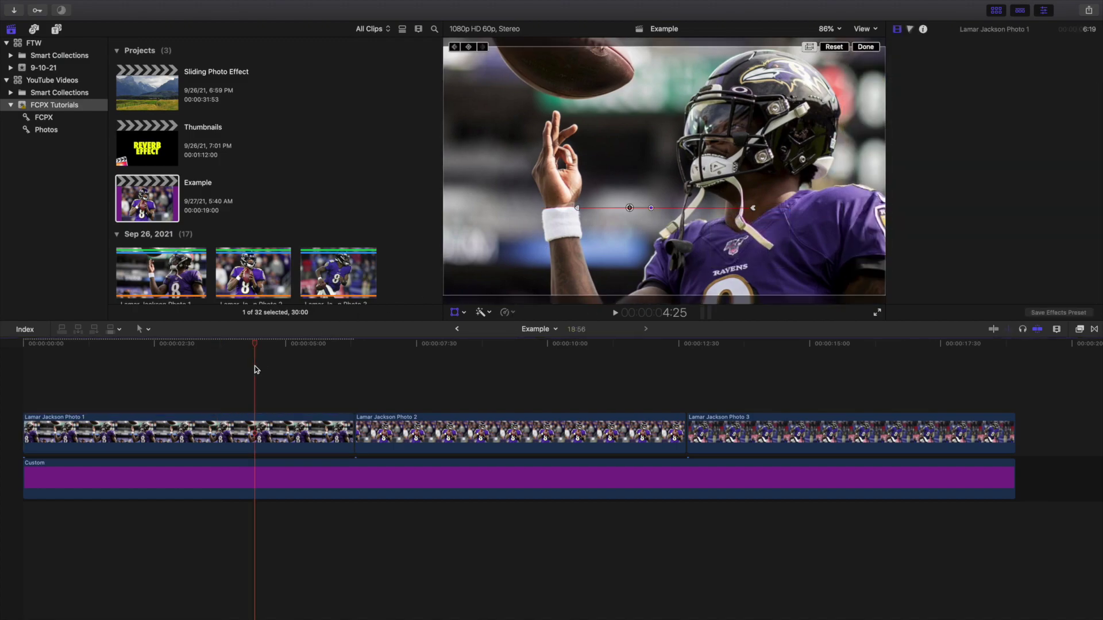
click(865, 47)
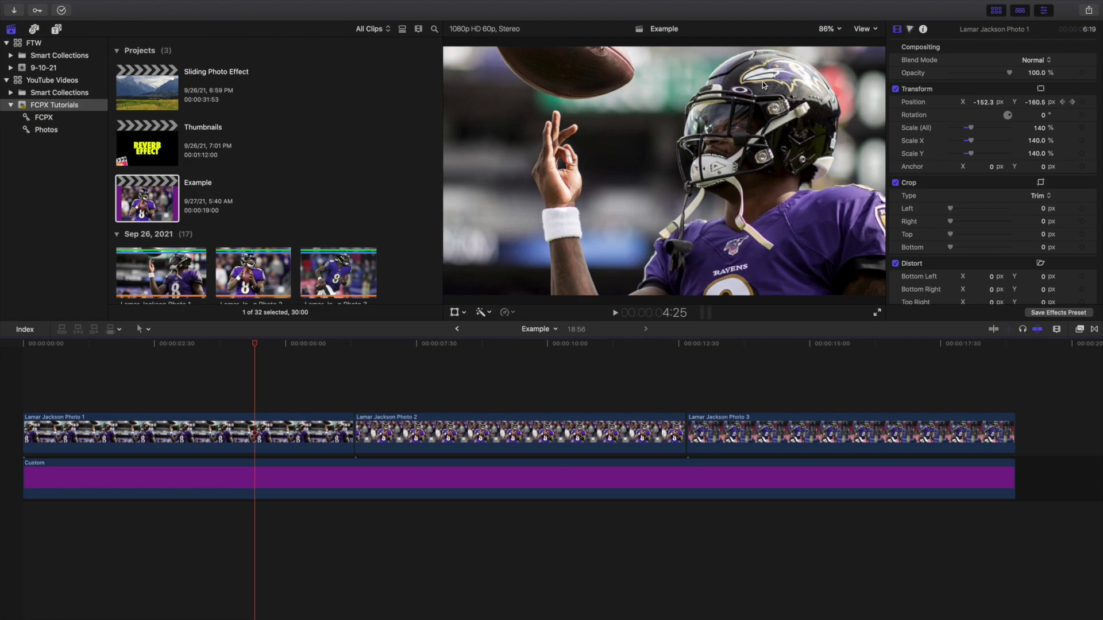
Step: Play the project from the beginning to preview the constant-speed motion of Lamar Jackson Photo 1
click(17, 386)
key(space)
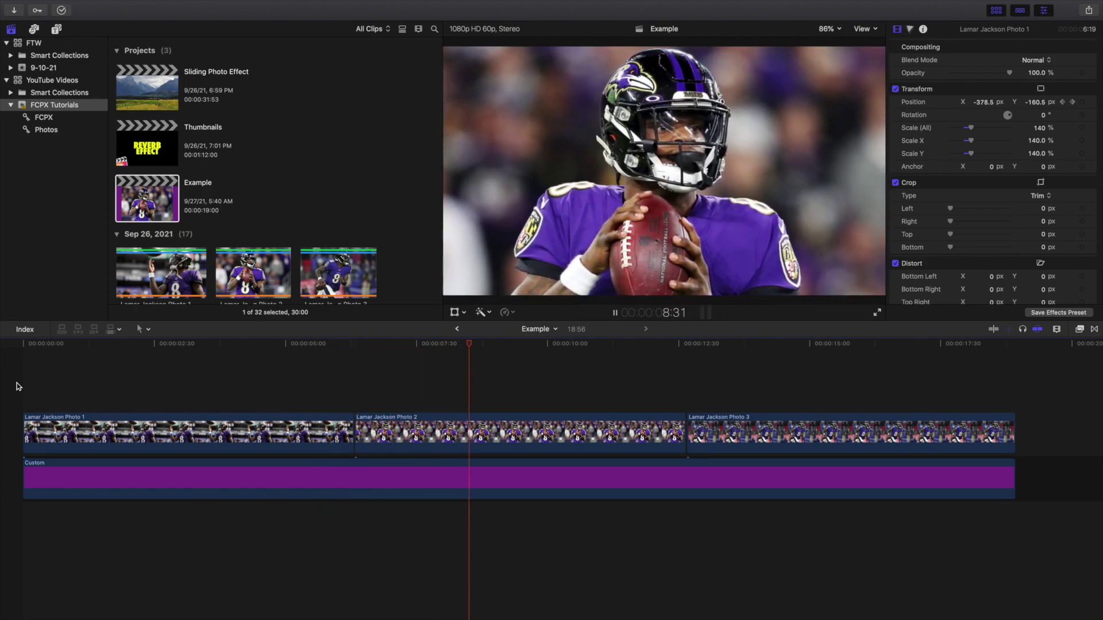
key(space)
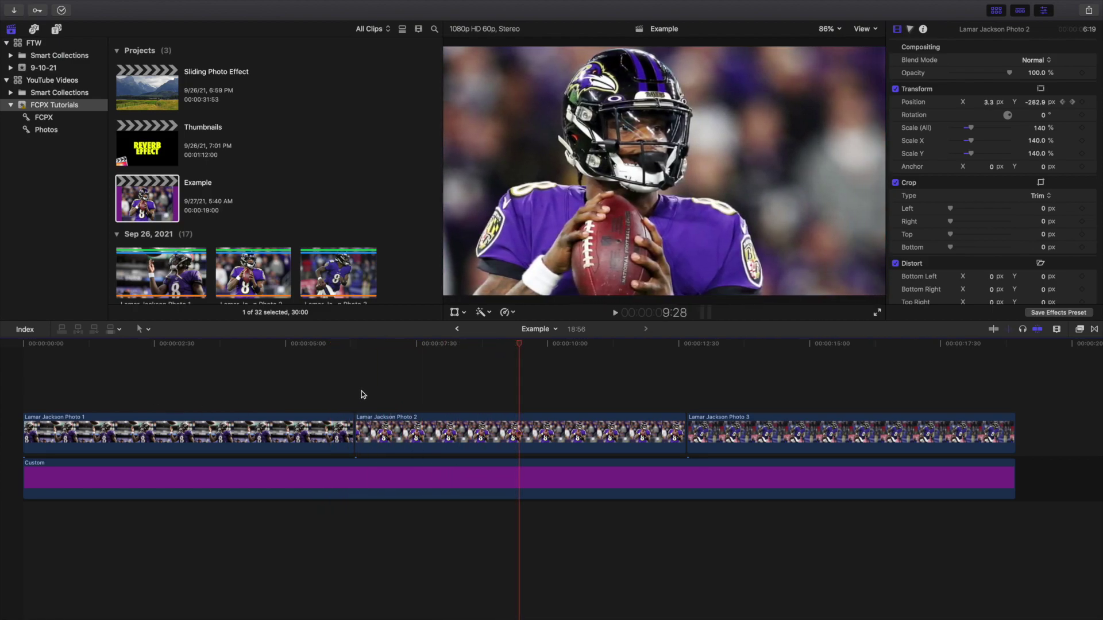
Step: Change both position keyframes on Lamar Jackson Photo 2's motion path to Linear
click(361, 390)
click(442, 419)
click(455, 312)
right_click(578, 237)
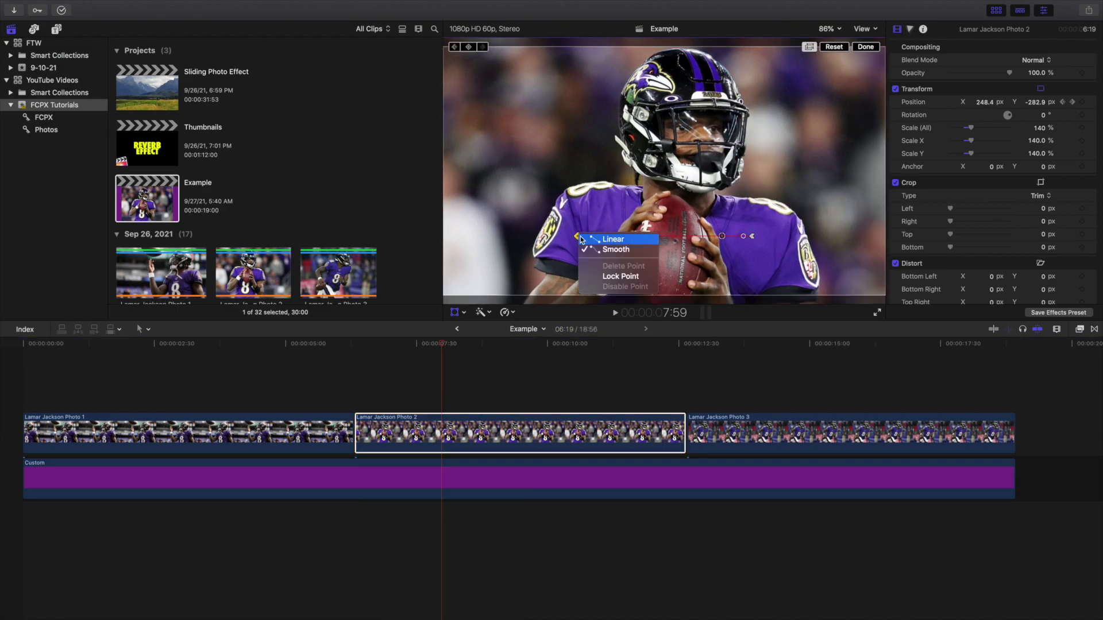
click(630, 238)
right_click(751, 237)
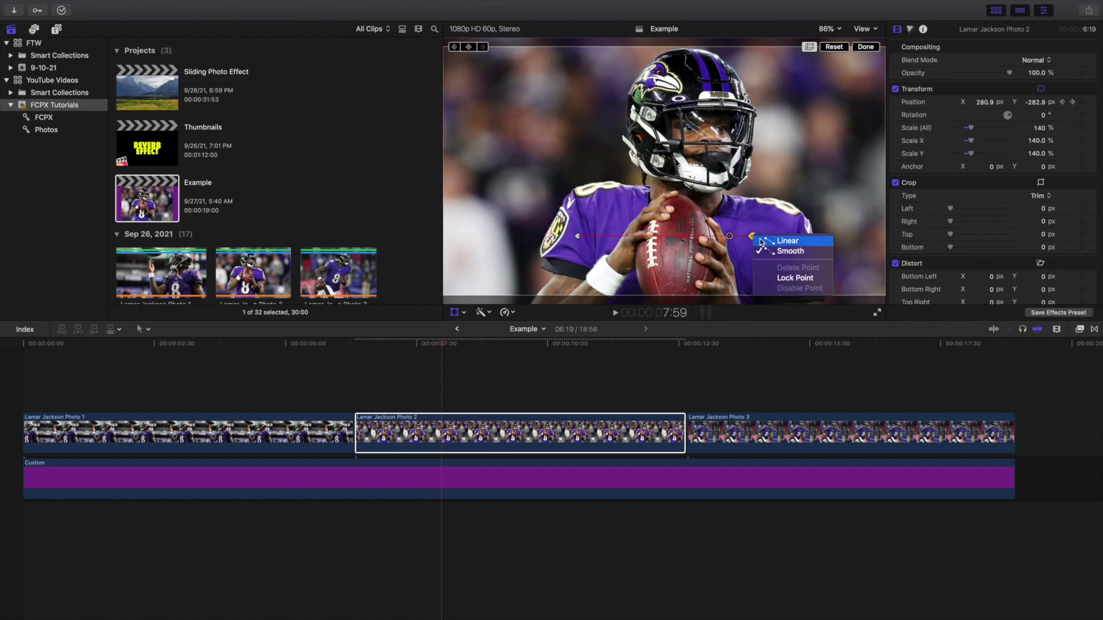
click(786, 241)
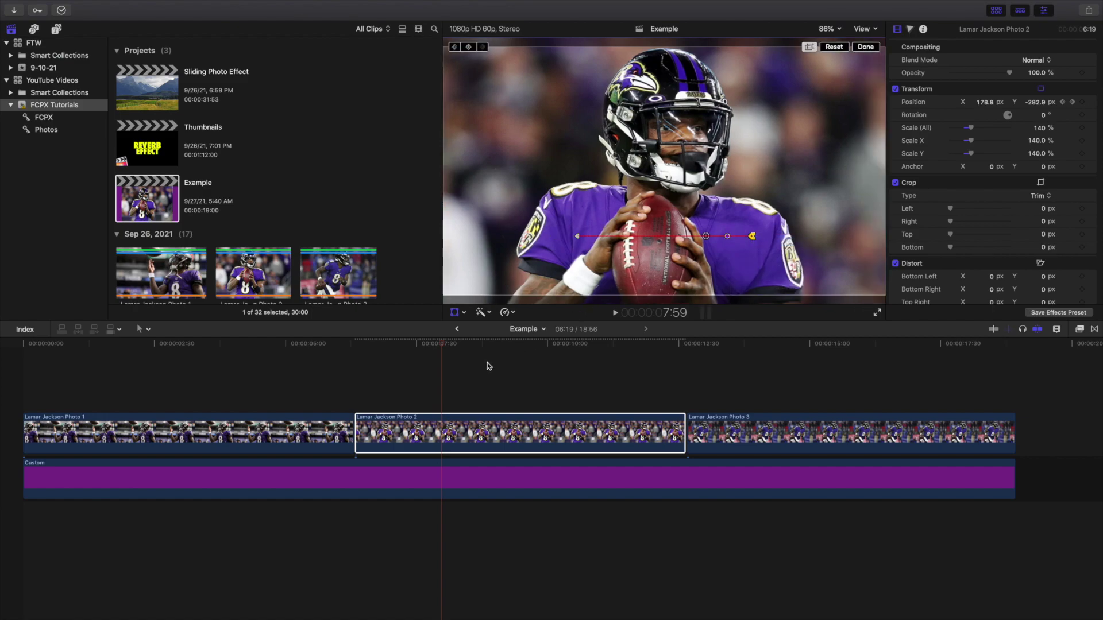
Step: Finish the transform on Lamar Jackson Photo 2 and play the clip from its start to preview its motion
click(869, 47)
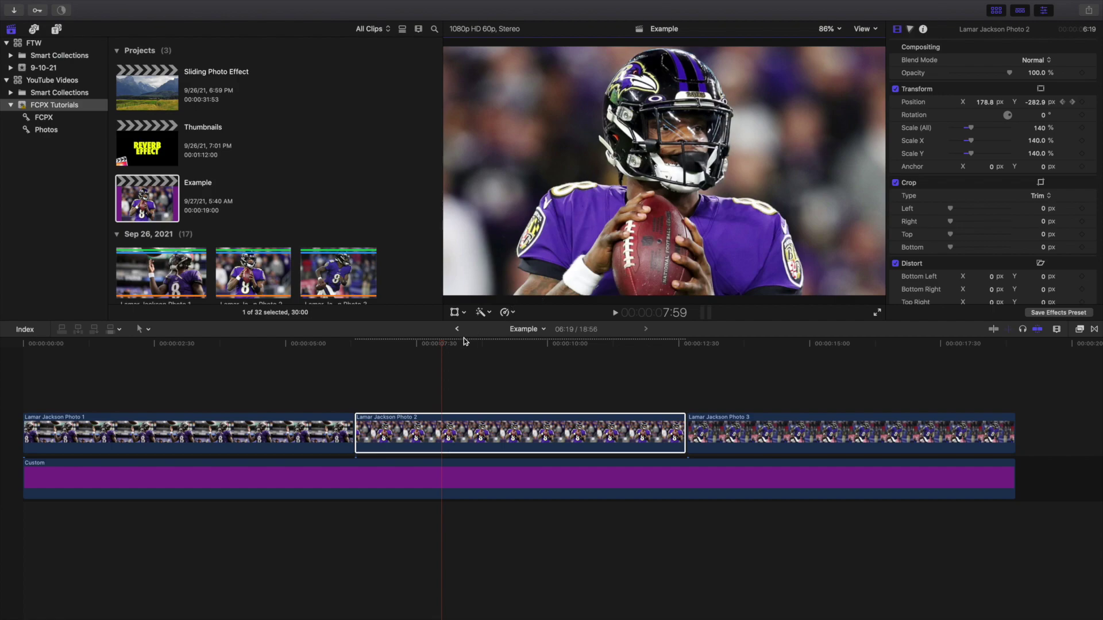
click(358, 369)
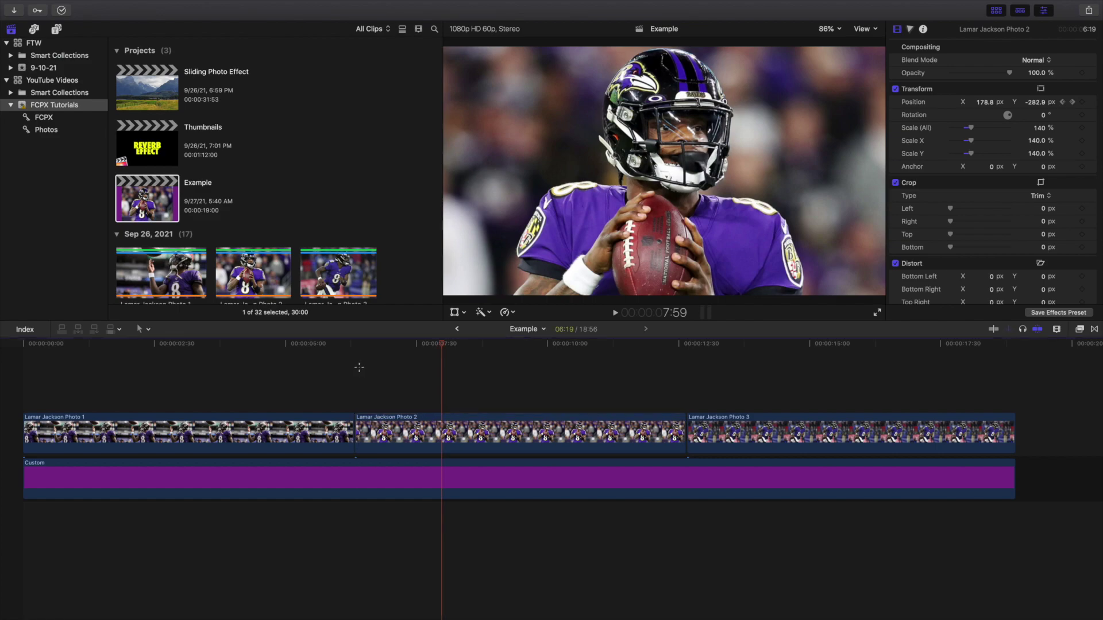
key(space)
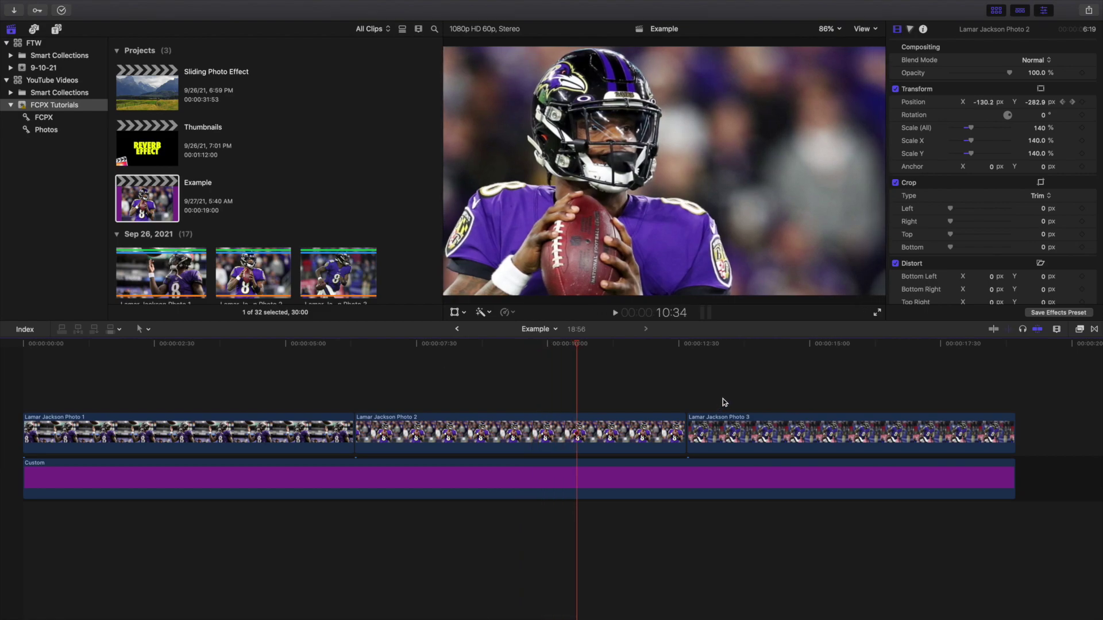
Step: Change both position keyframes on Lamar Jackson Photo 3's motion path to Linear, and finish the transform
click(723, 399)
click(724, 427)
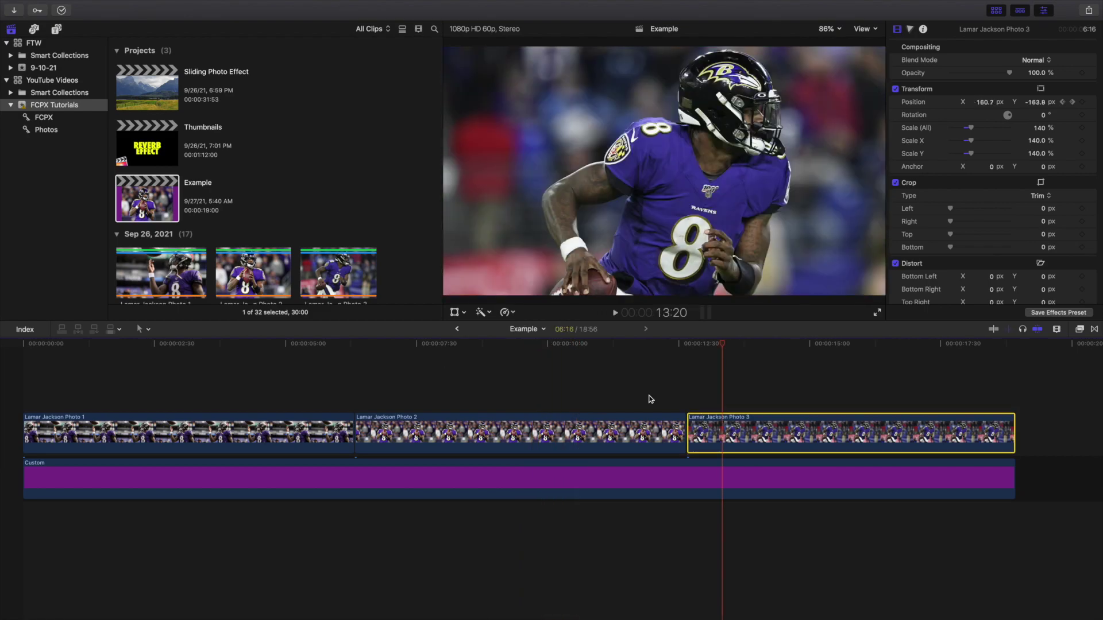
click(454, 313)
right_click(626, 208)
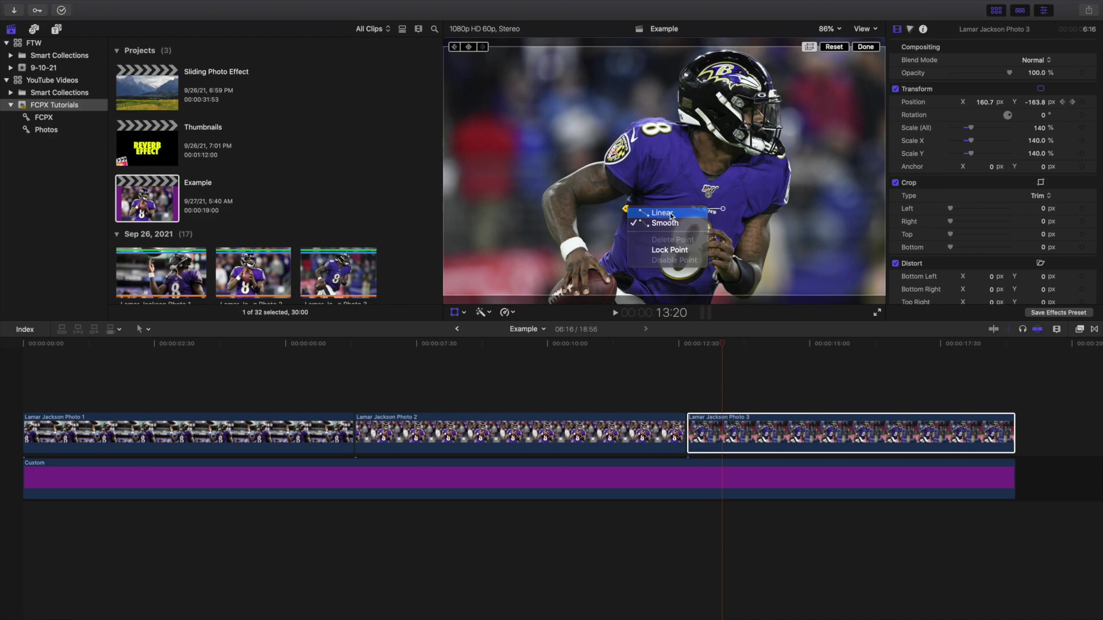
click(663, 213)
right_click(702, 209)
click(725, 214)
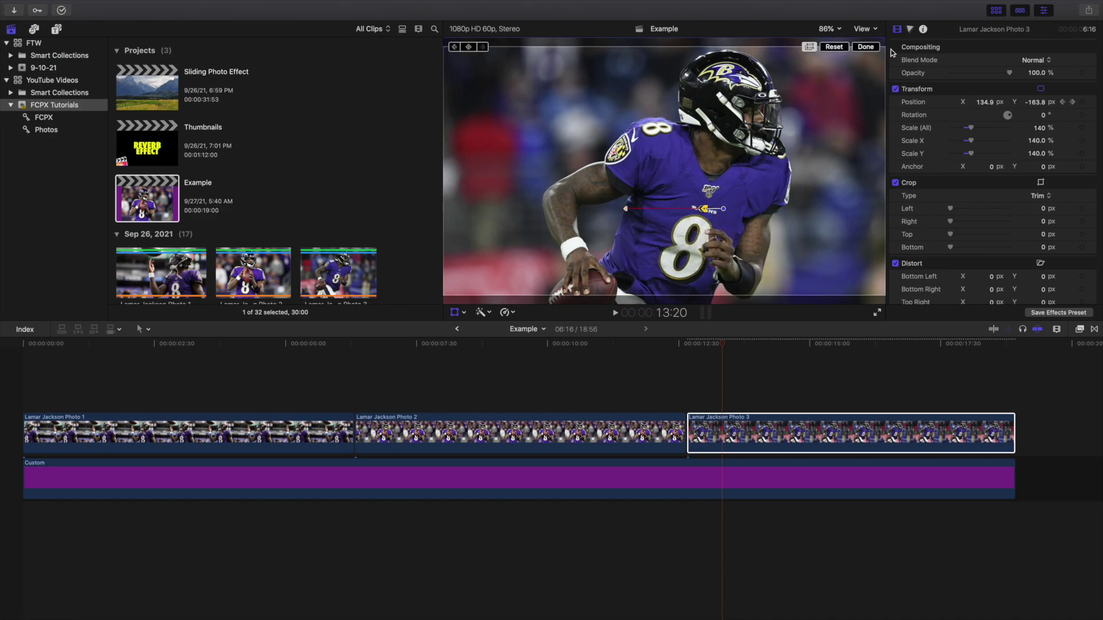
click(859, 48)
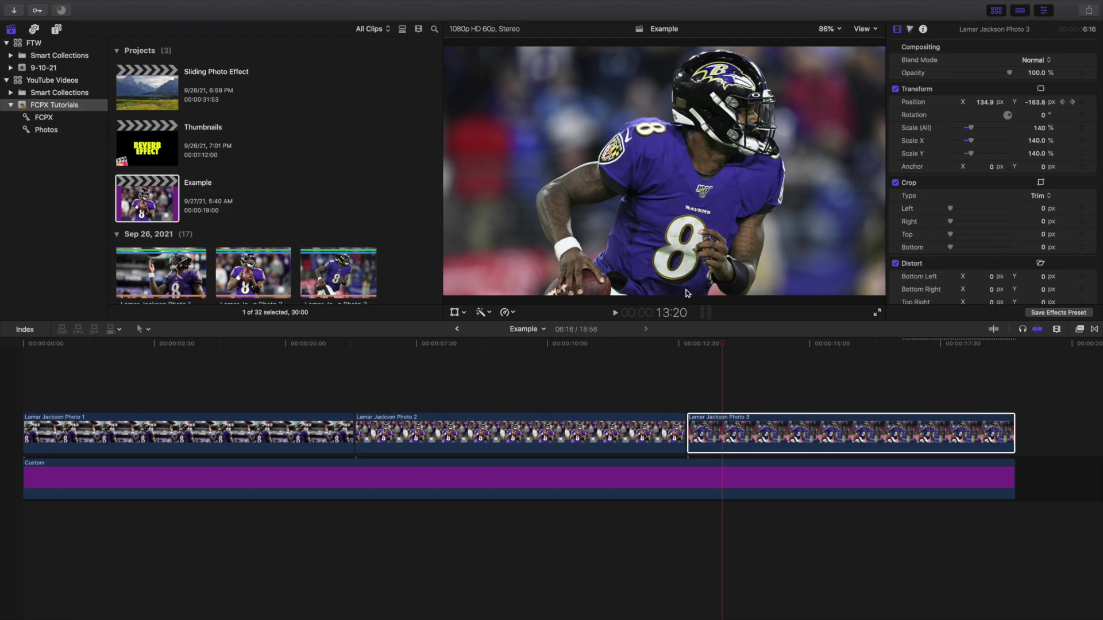
Step: Play Lamar Jackson Photo 3 from its start to preview its motion
click(690, 362)
key(space)
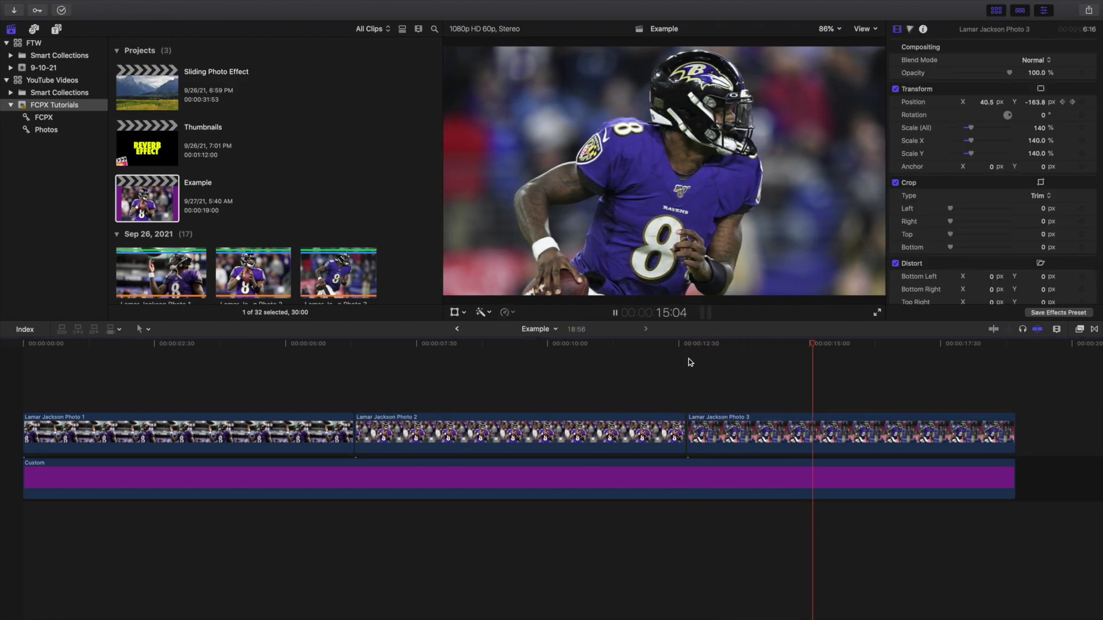
key(space)
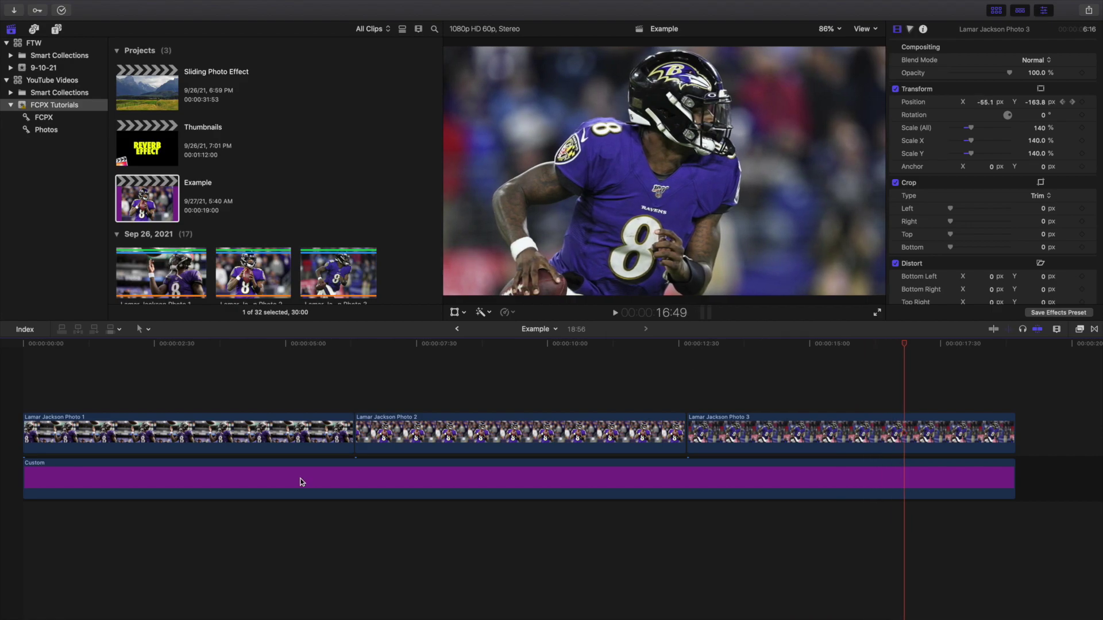
Step: Turn Lamar Jackson Photo 1 into a compound clip named "Pic 1" in the FCPX Tutorials event
click(268, 405)
click(267, 425)
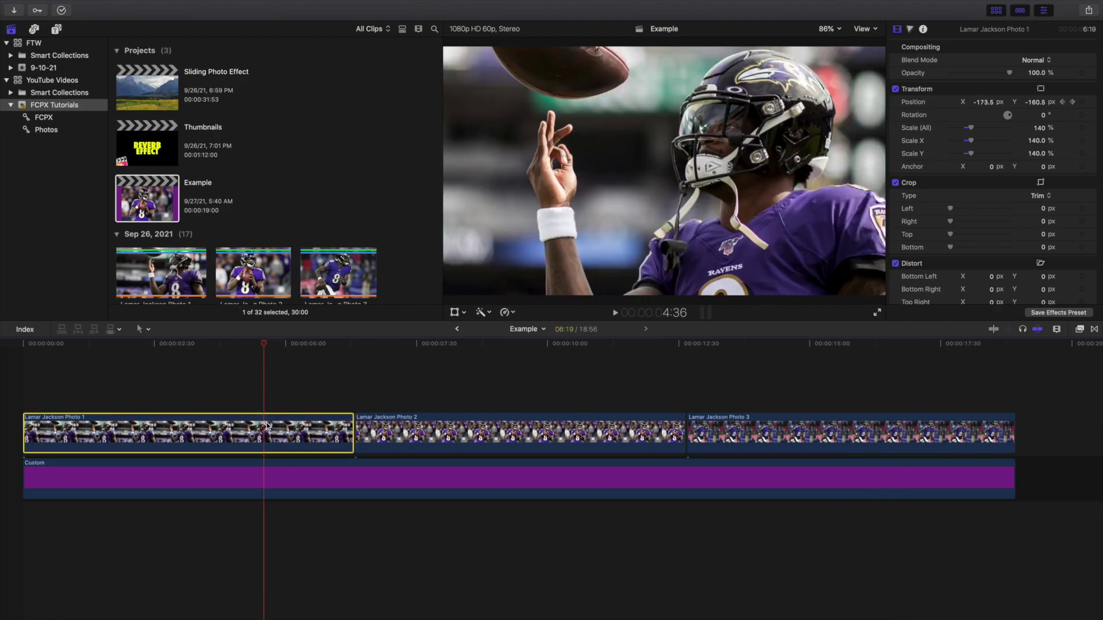
key(alt+g)
text(Pic 1)
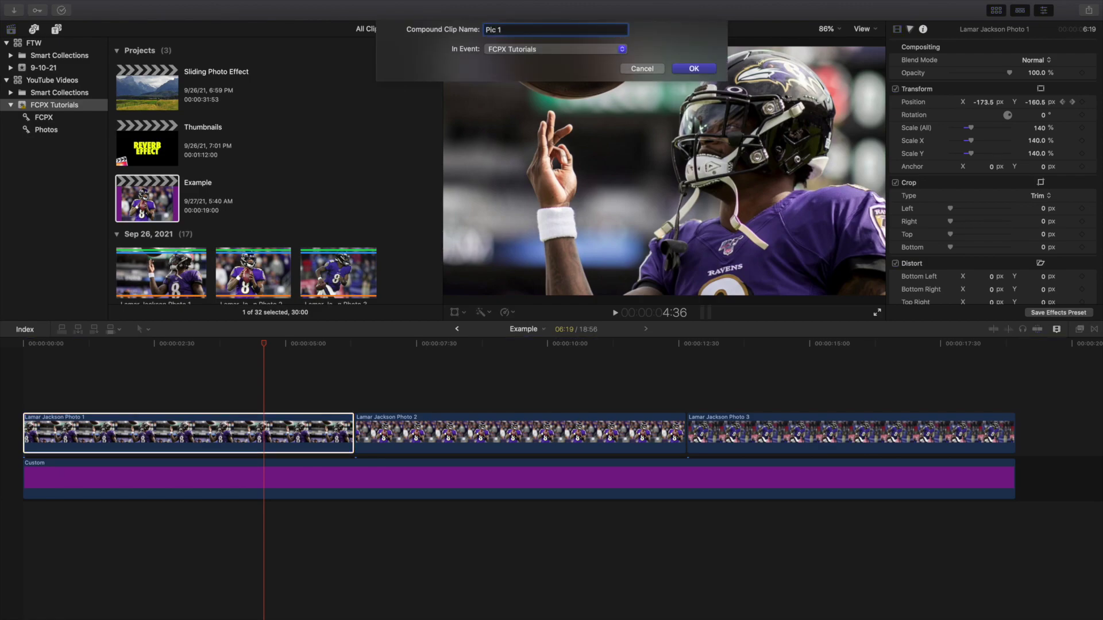
key(Return)
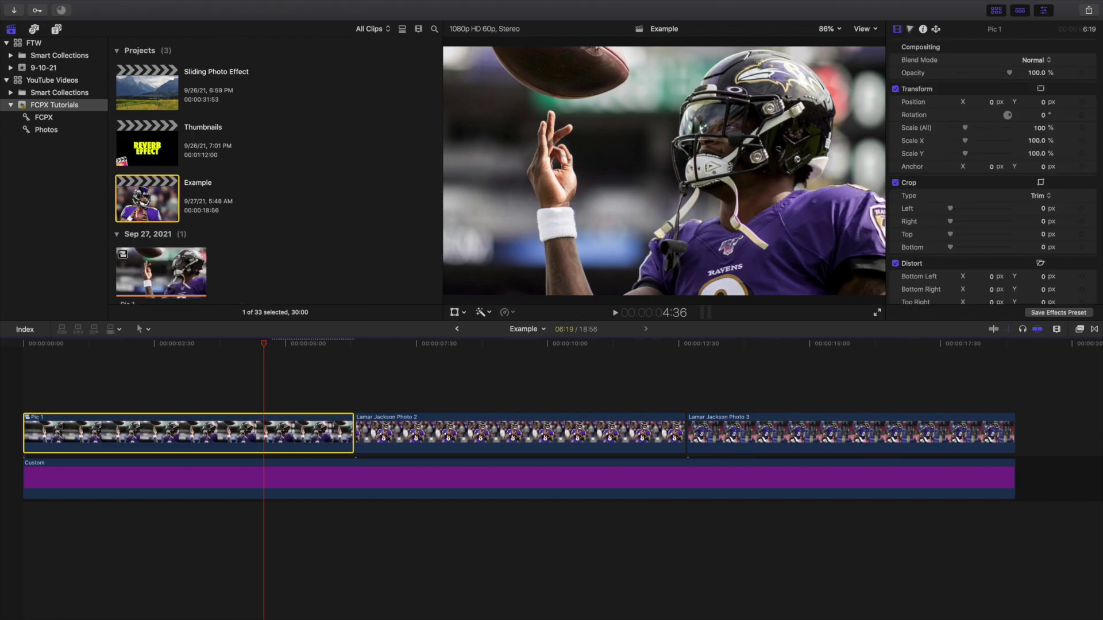
Step: Turn Lamar Jackson Photo 2 into a compound clip named "Pic 2"
click(405, 438)
key(alt+g)
text(Pic 2)
key(Return)
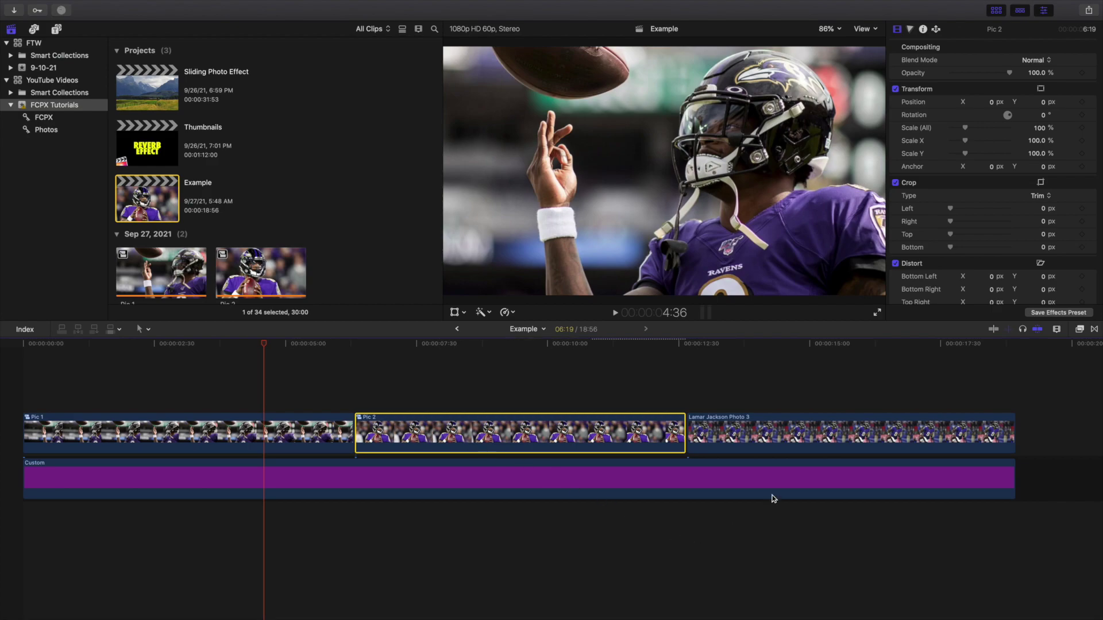
Step: Turn Lamar Jackson Photo 3 into a compound clip named "Pic 3"
click(785, 444)
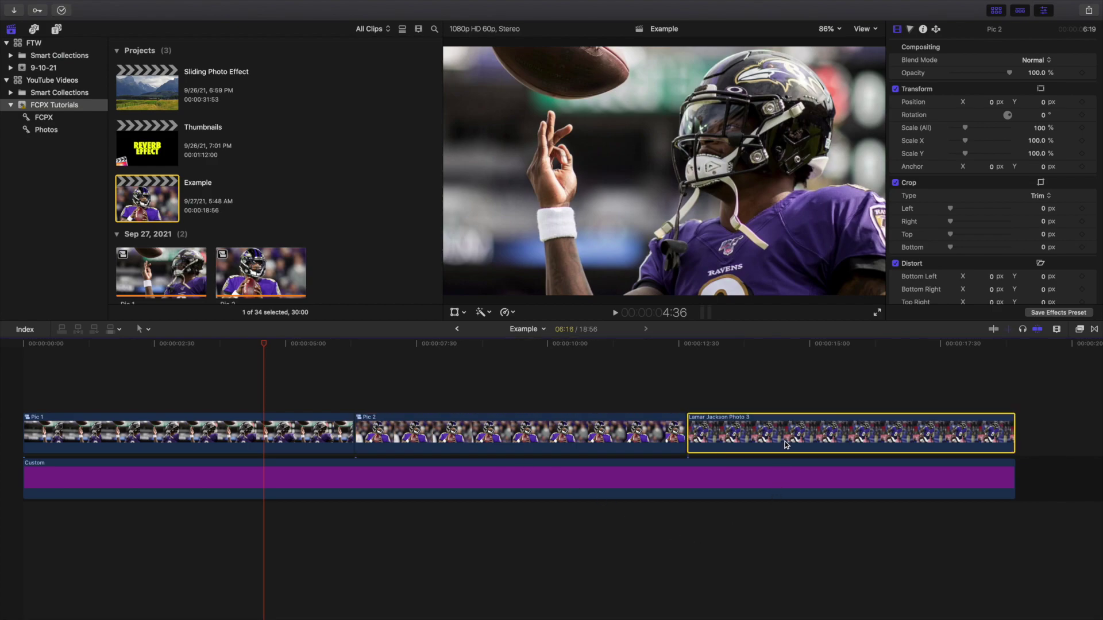
key(alt+g)
text(Pi)
key(Return)
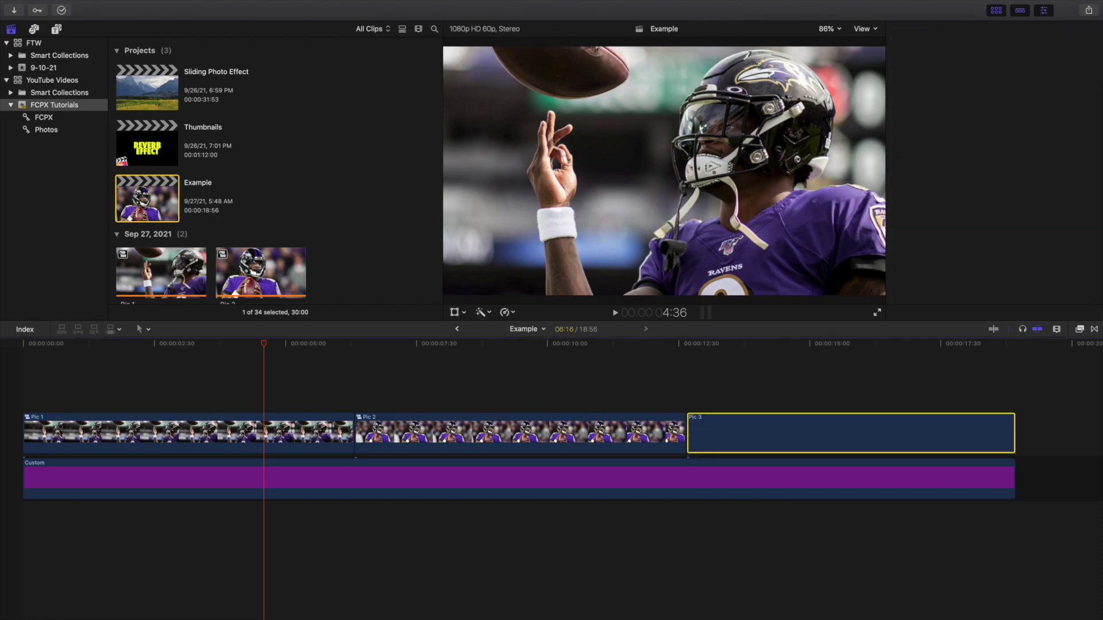
Step: Trim about 40 frames off the end of Pic 1
click(231, 406)
key(super+equal)
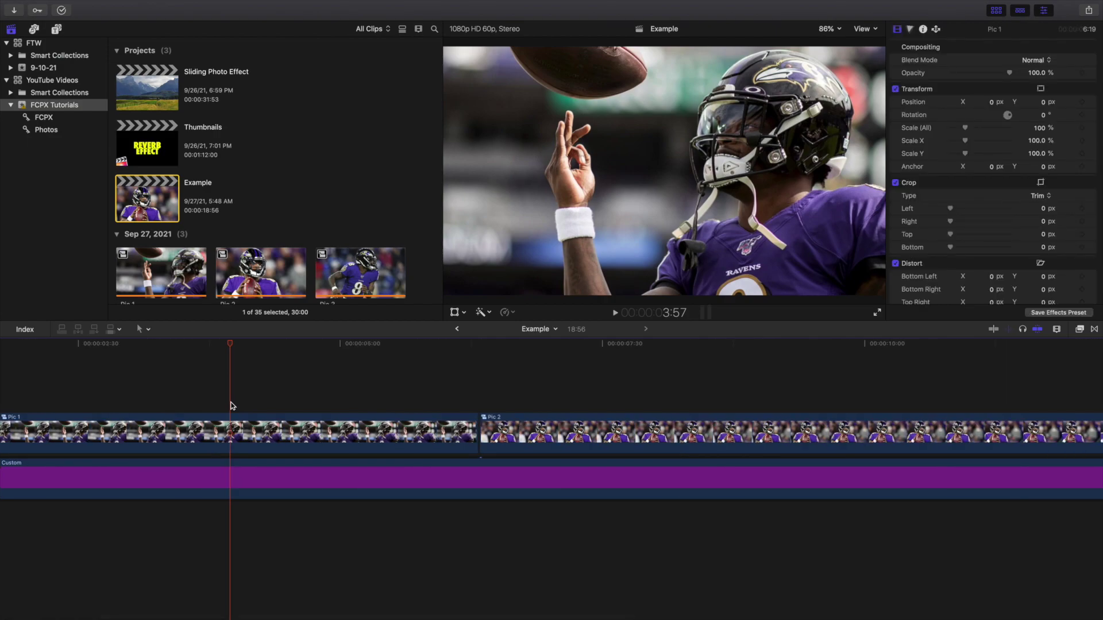
click(181, 406)
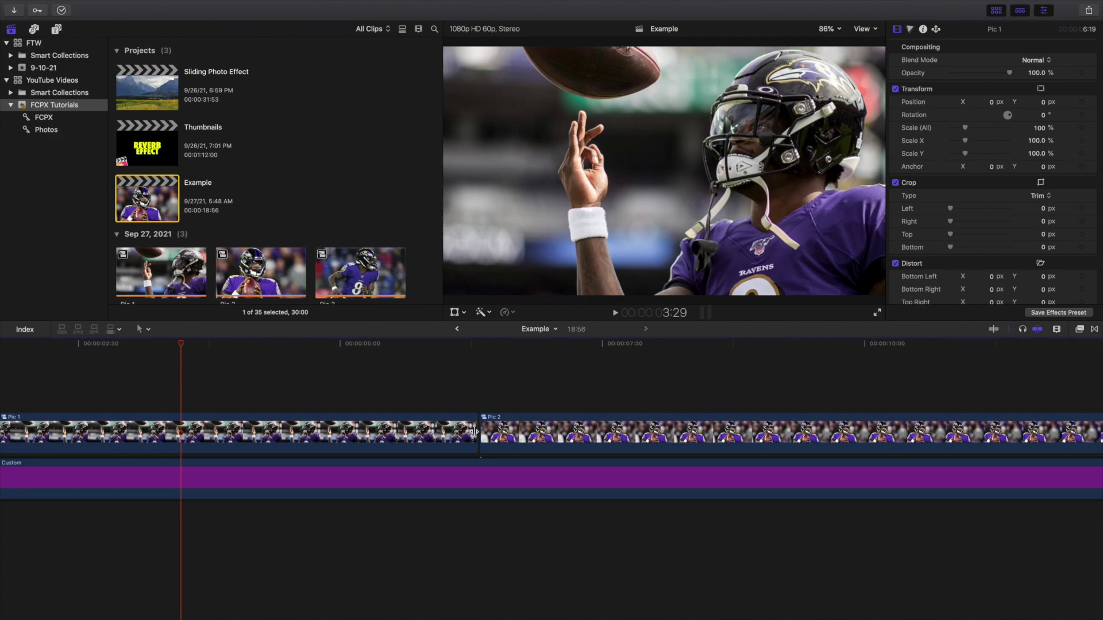
drag(474, 431, 406, 433)
Step: Trim 40 frames off both the start and the end of Pic 2
drag(480, 431, 550, 425)
scroll(489, 426, right, 10)
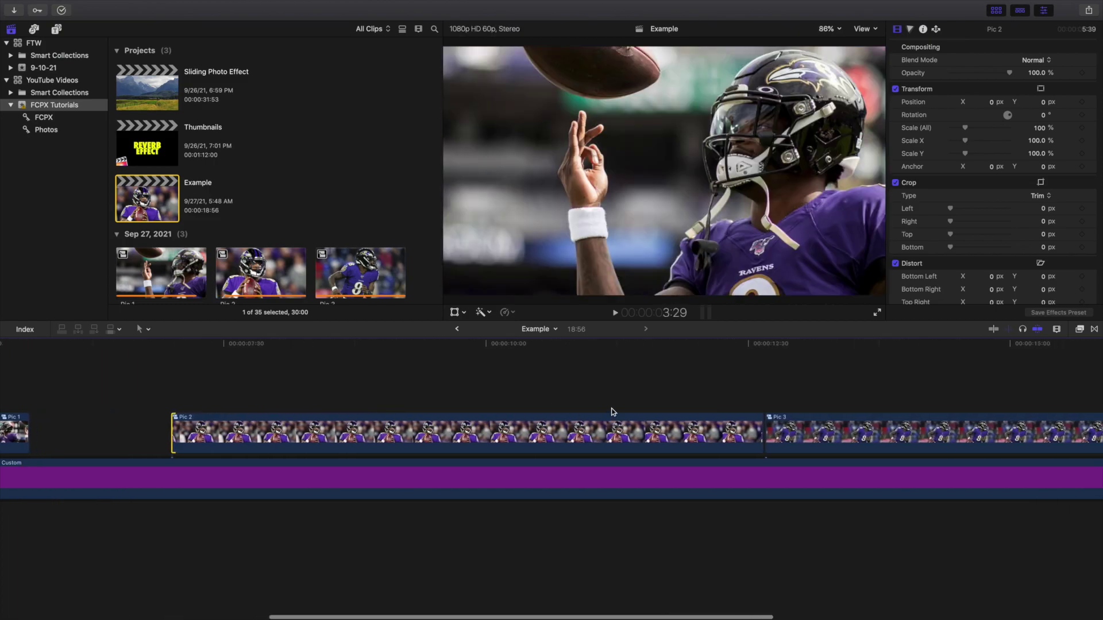
drag(760, 428, 692, 428)
Step: Trim 40 frames off both the start and the end of Pic 3
scroll(807, 415, right, 5)
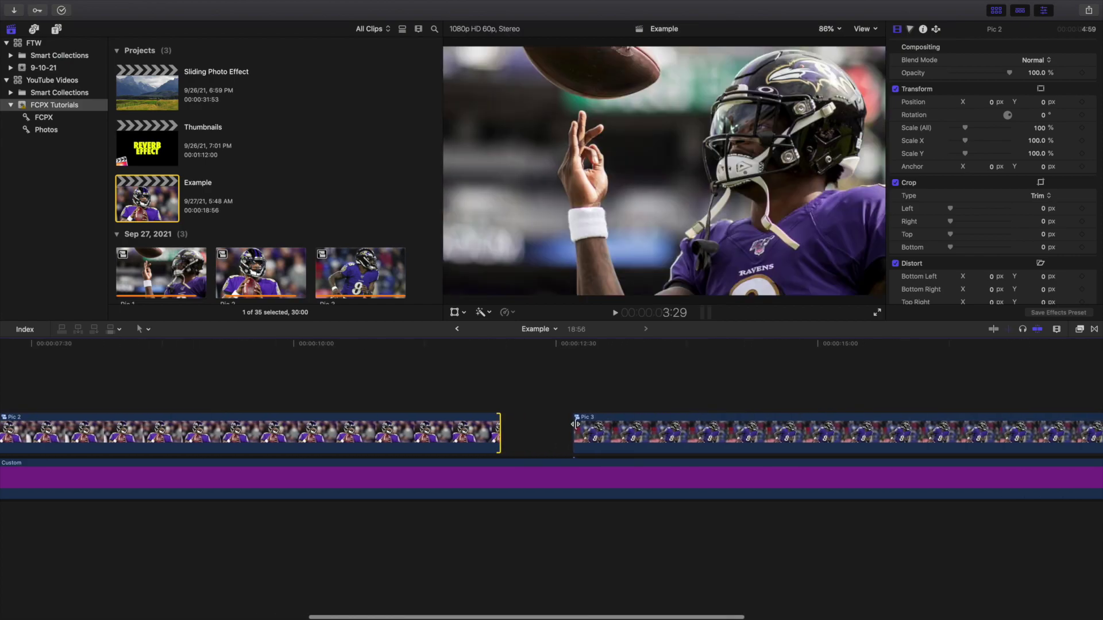
drag(575, 425, 644, 423)
scroll(733, 424, right, 7)
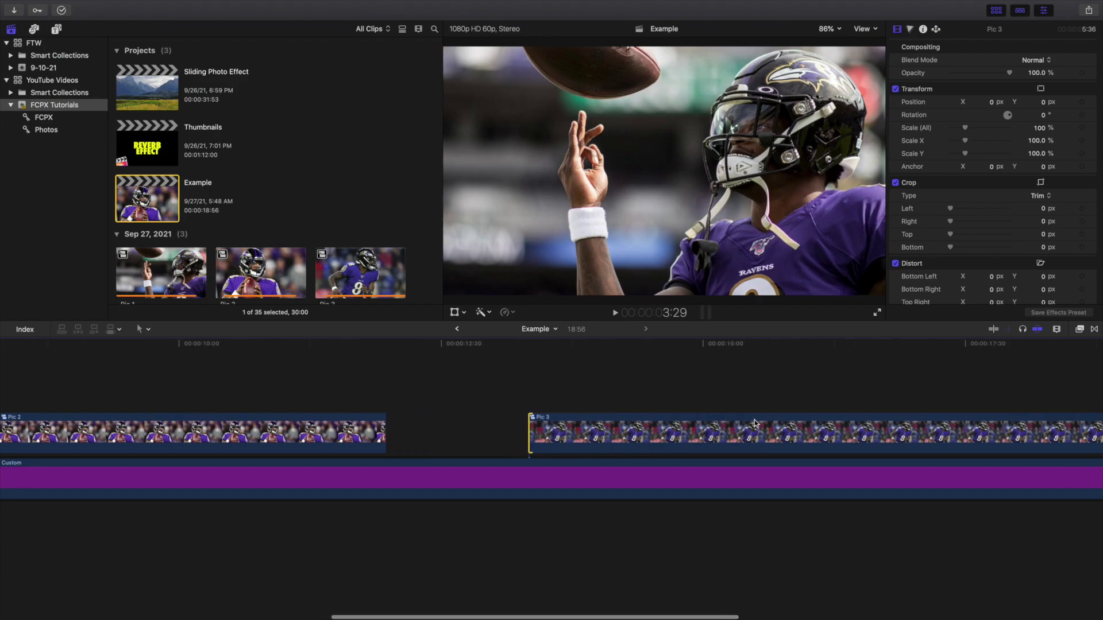
drag(975, 438, 905, 438)
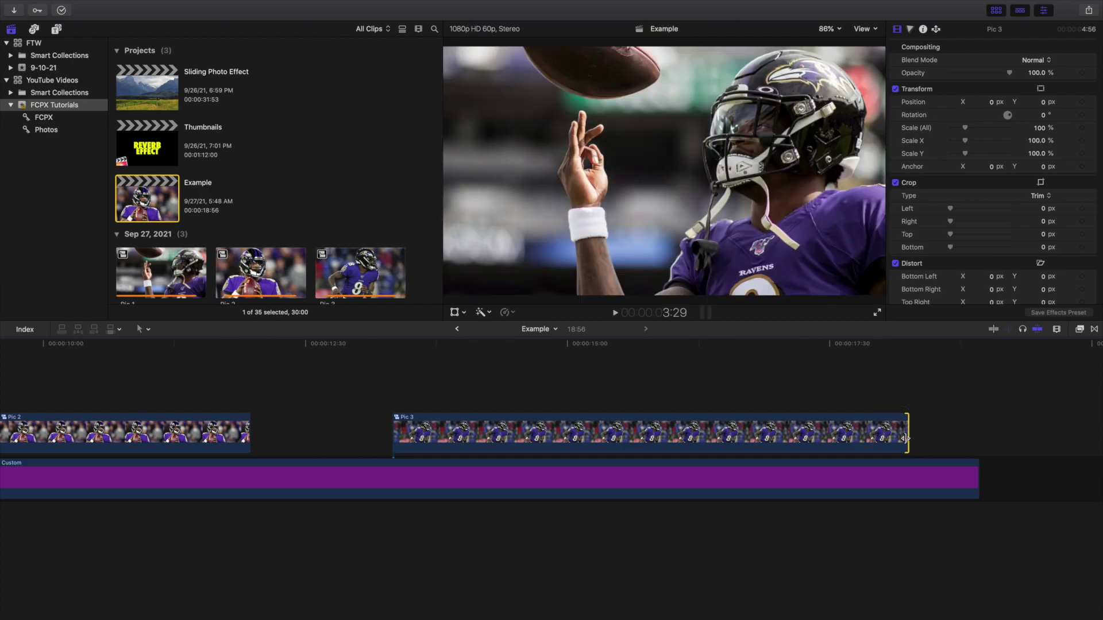
Step: Move Pic 2 against the end of Pic 1 and Pic 3 against the end of Pic 2, closing both gaps
key(super+minus)
scroll(408, 438, left, 5)
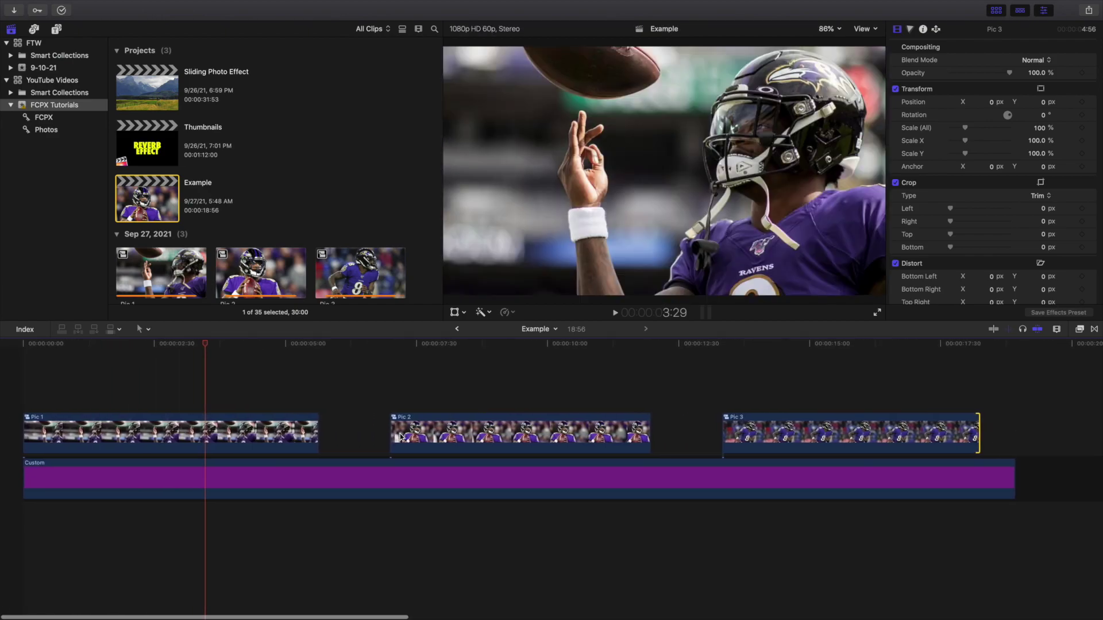
click(433, 429)
drag(433, 430, 362, 429)
click(766, 436)
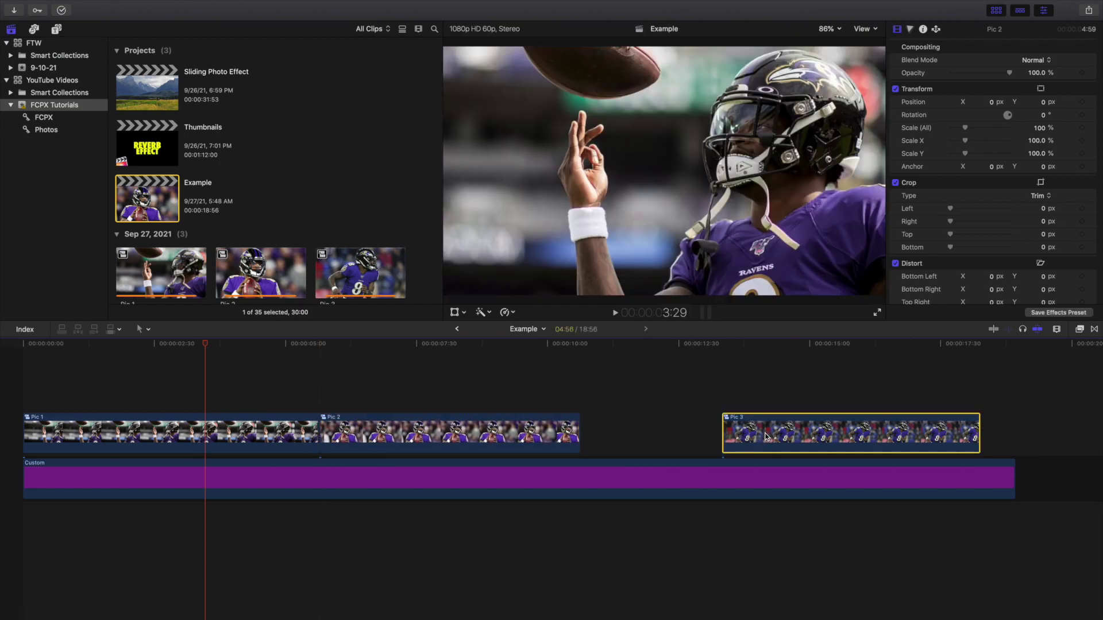
drag(745, 436, 605, 435)
click(446, 401)
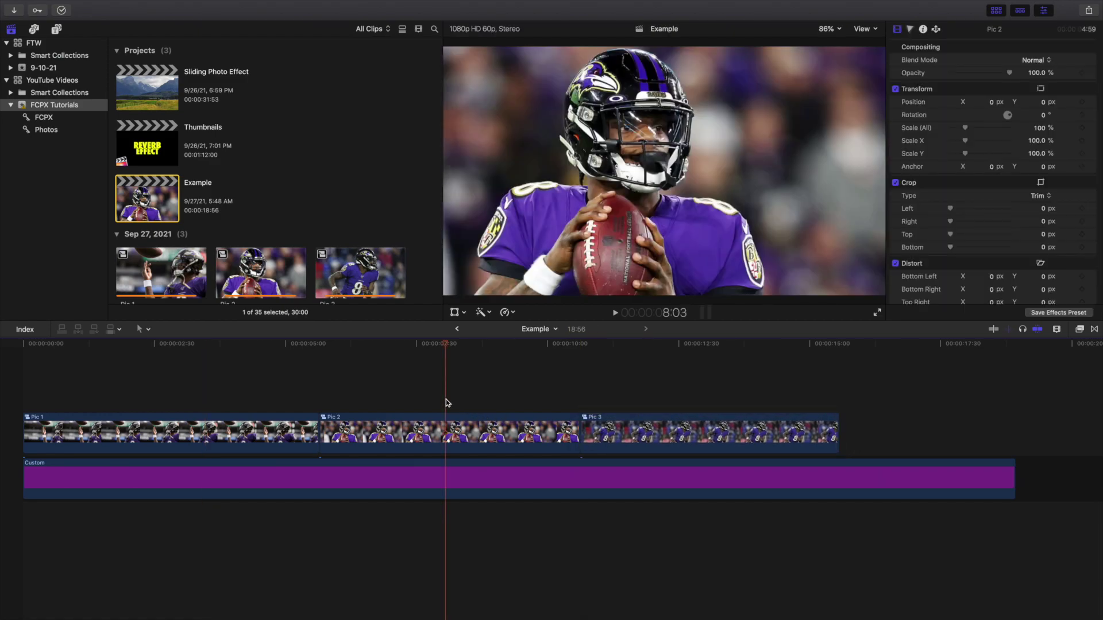
Step: Trim the purple Custom generator's end to match the end of Pic 3, and fit the whole project in the timeline
click(839, 405)
click(837, 472)
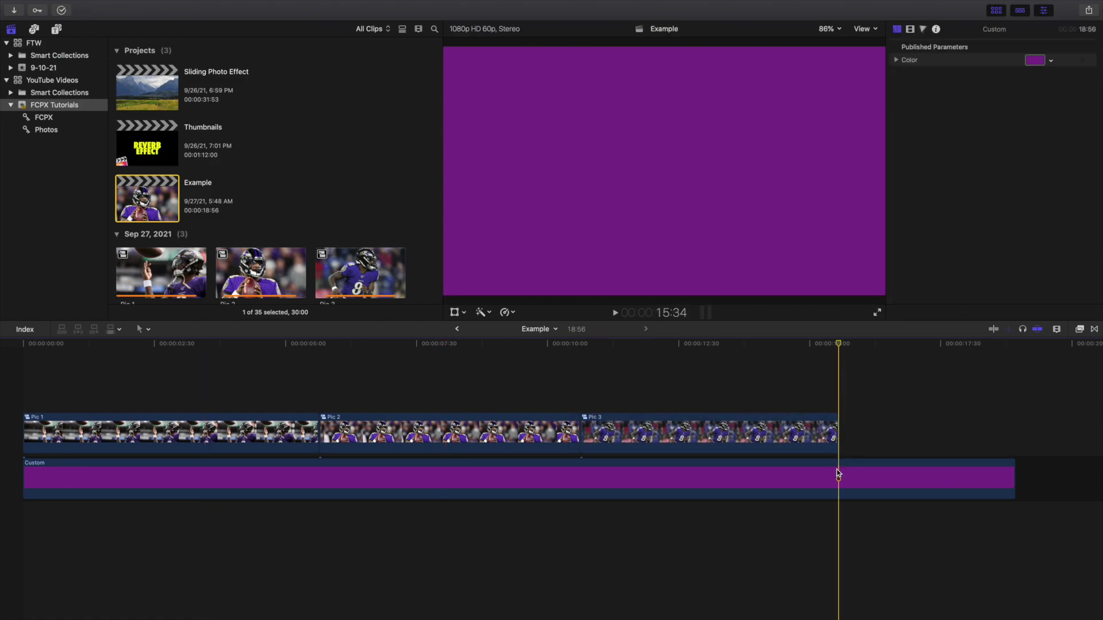
key(alt+])
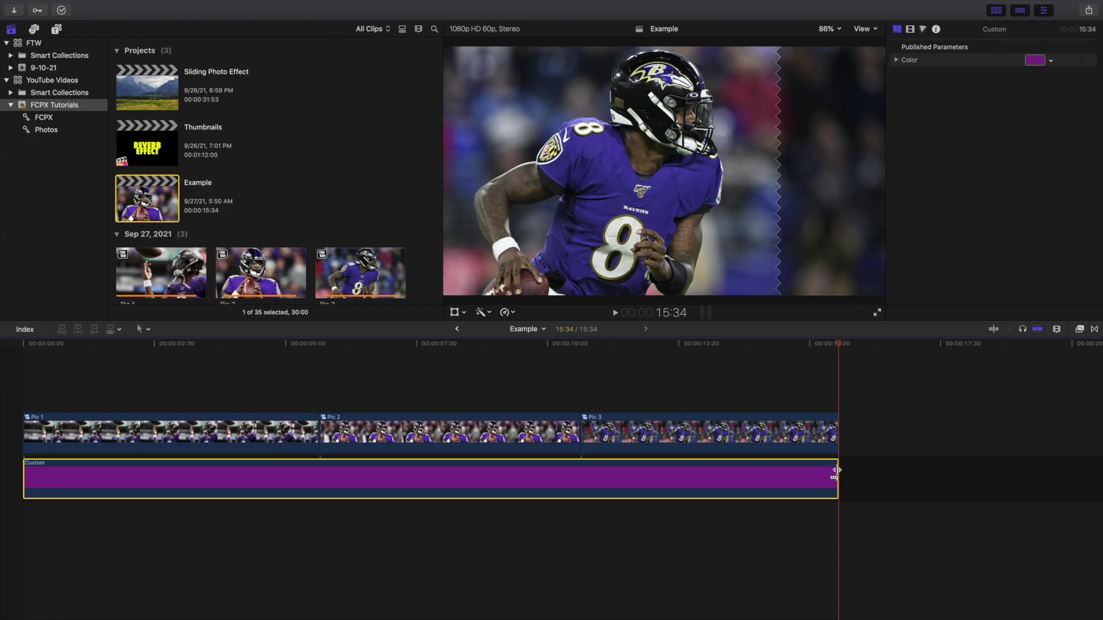
key(shift+z)
Step: Add Cross Dissolve transitions between Pic 1 and Pic 2 and between Pic 2 and Pic 3
click(481, 383)
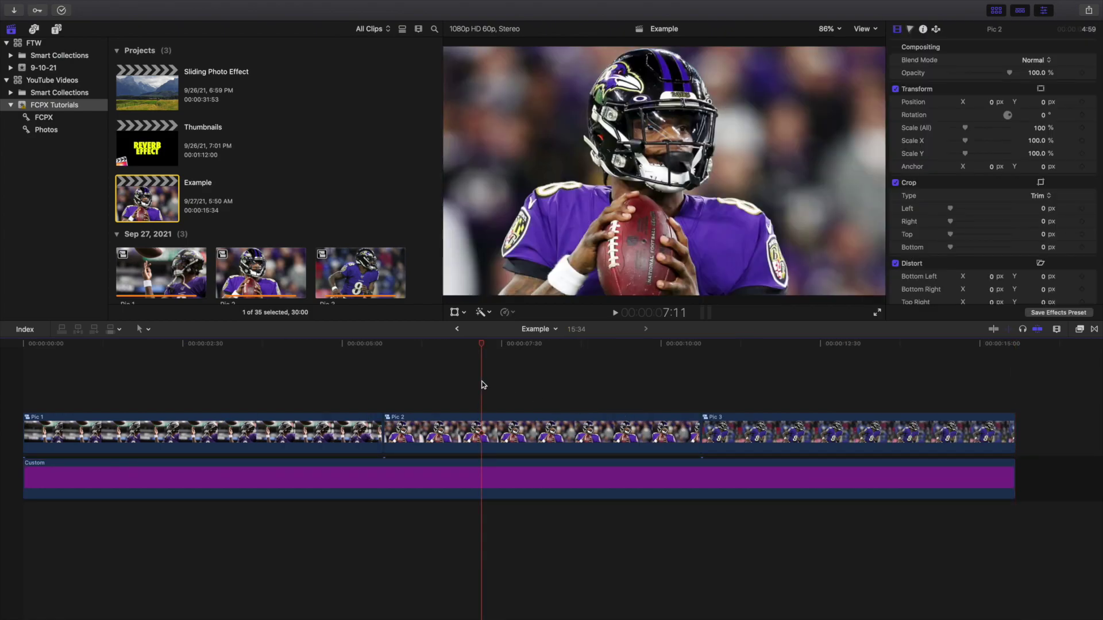
click(1095, 329)
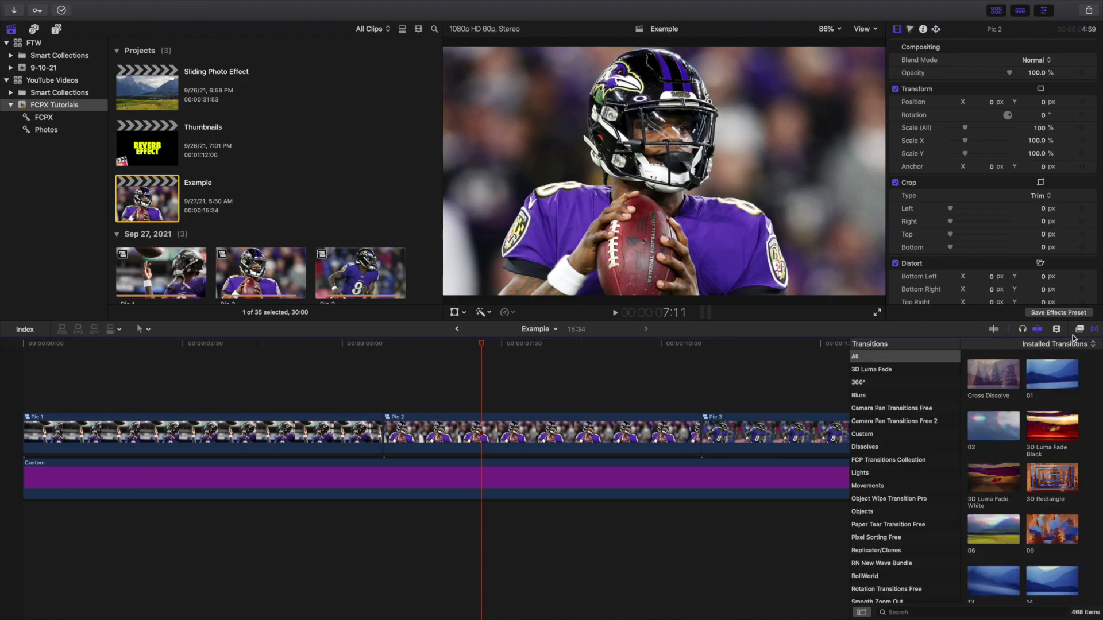
drag(997, 376, 566, 427)
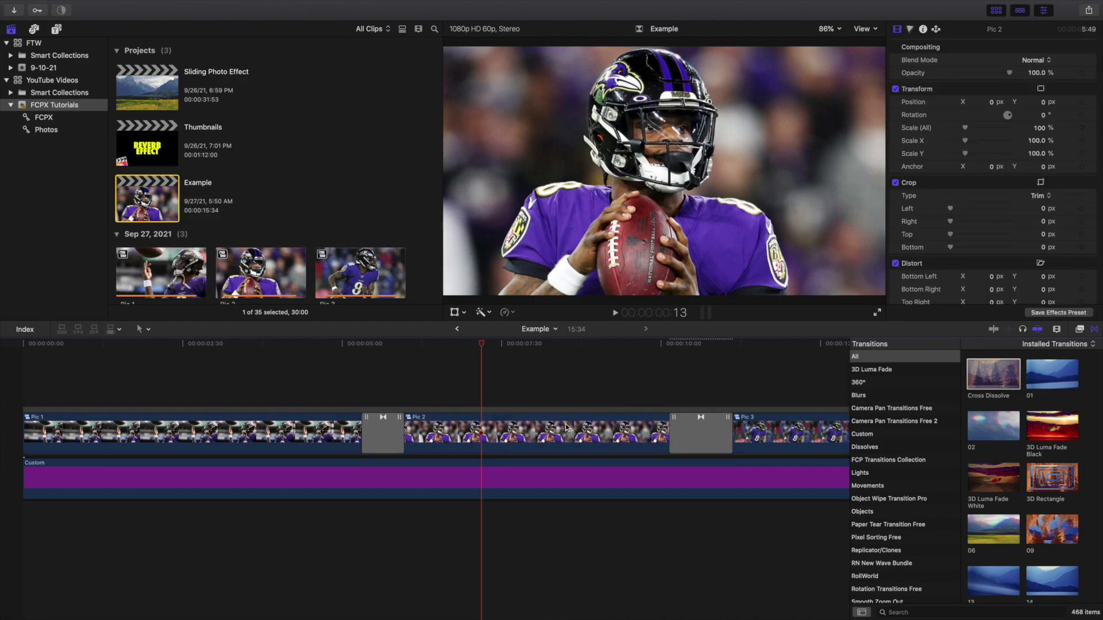
click(1095, 332)
Step: Set the duration of the Cross Dissolve between Pic 1 and Pic 2 to 1 second
click(384, 431)
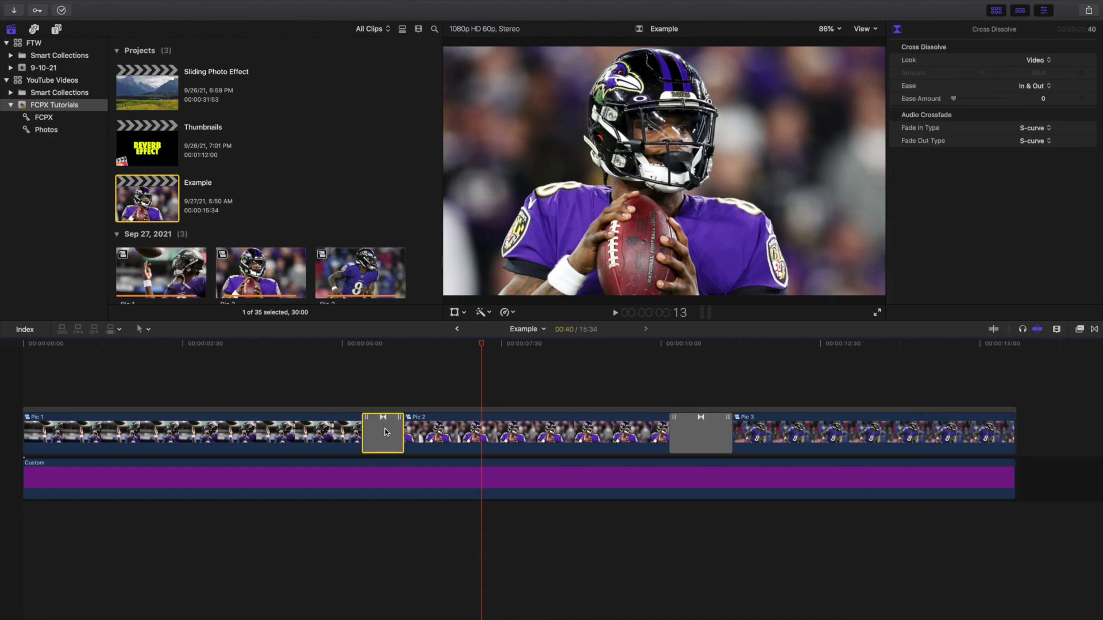
key(ctrl+d)
key(Return)
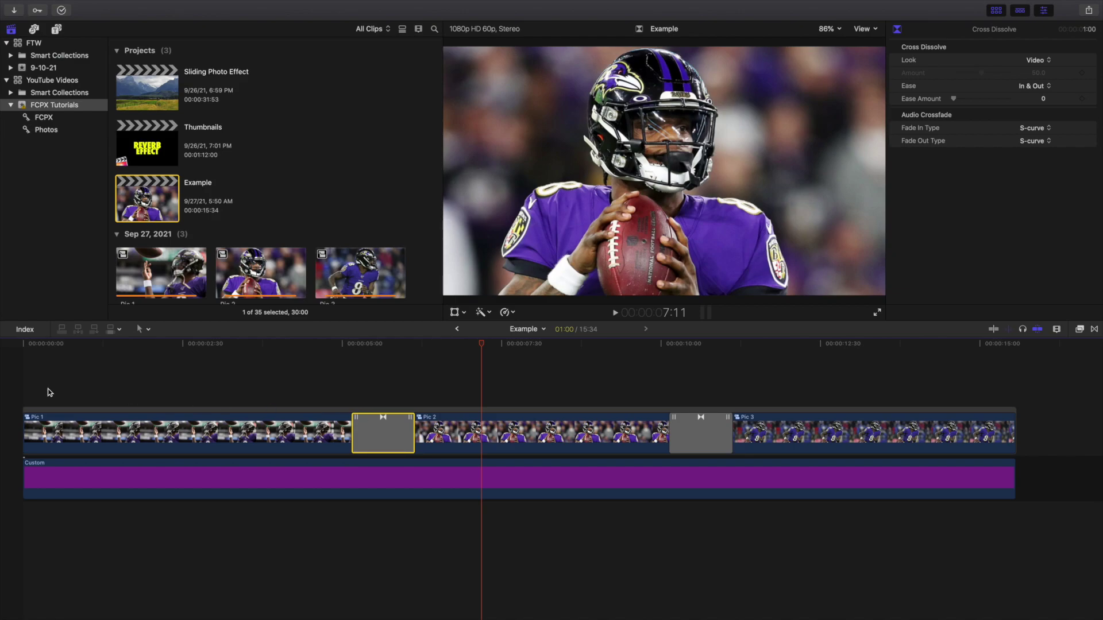
Step: Play the project from the beginning to preview the three sliding photos with their cross dissolves
click(23, 363)
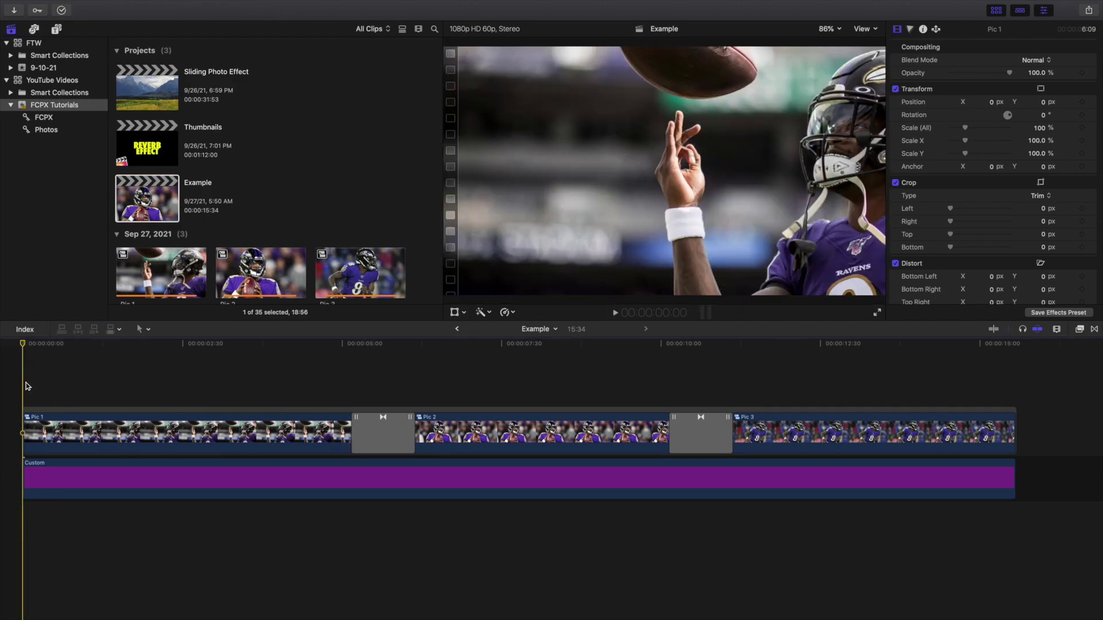
key(space)
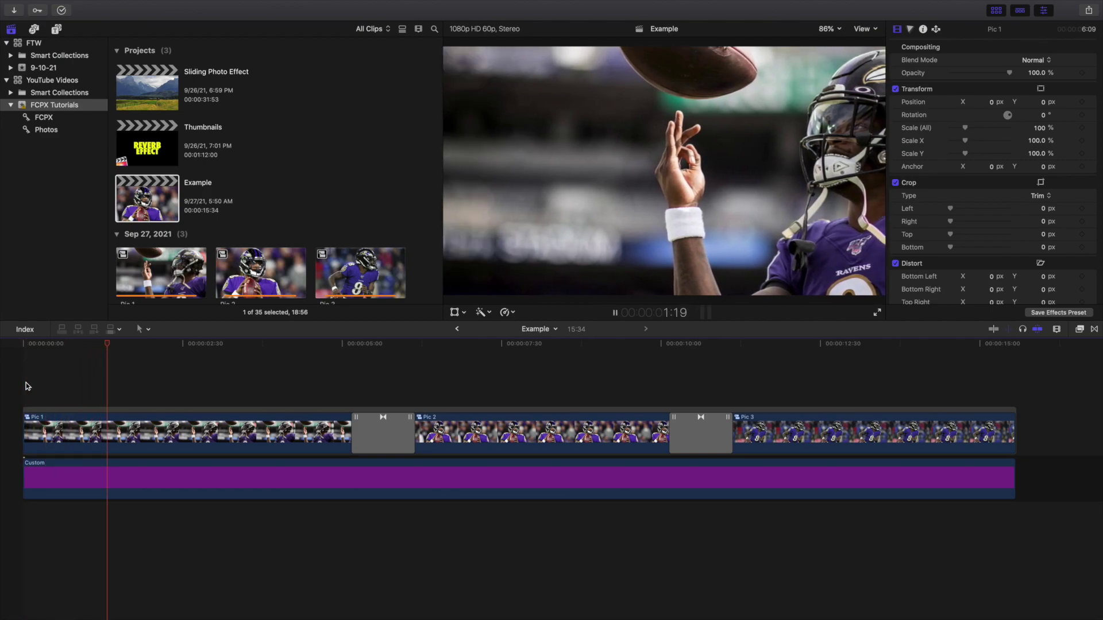
key(j)
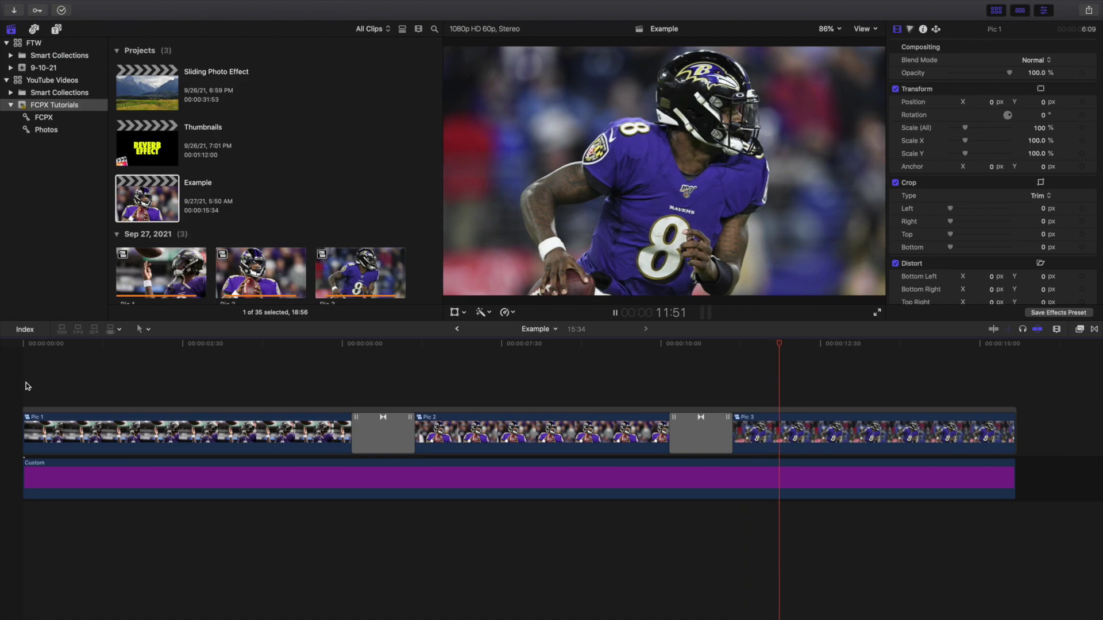
key(Home)
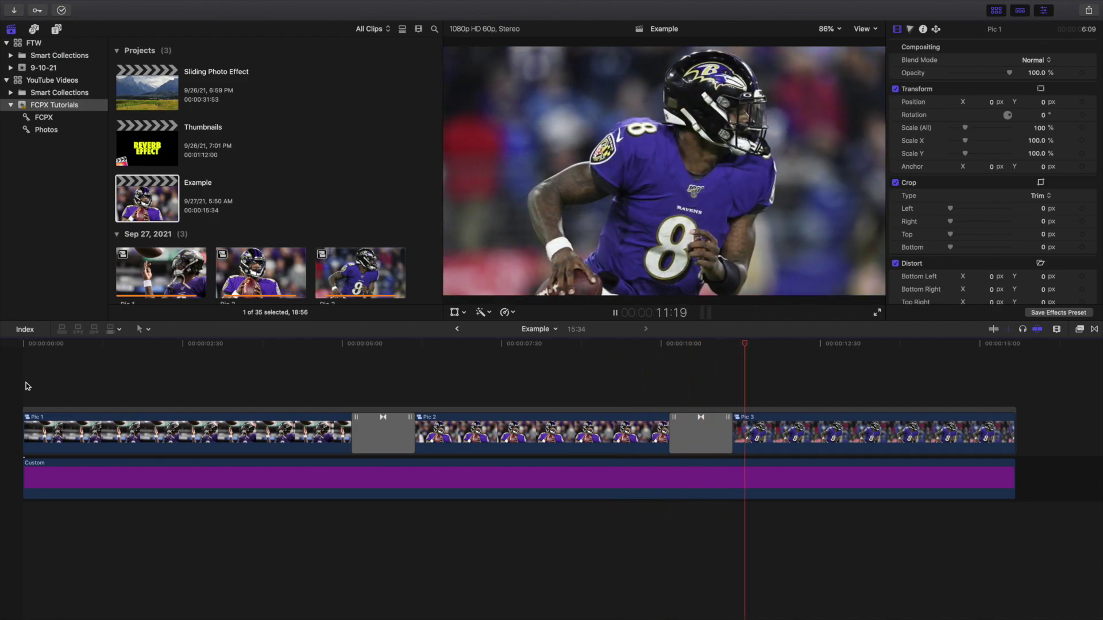
Step: Add the Moderate Motion Blur title from the Motion Blur category above the photo clips, spanning the project from start to end
click(554, 378)
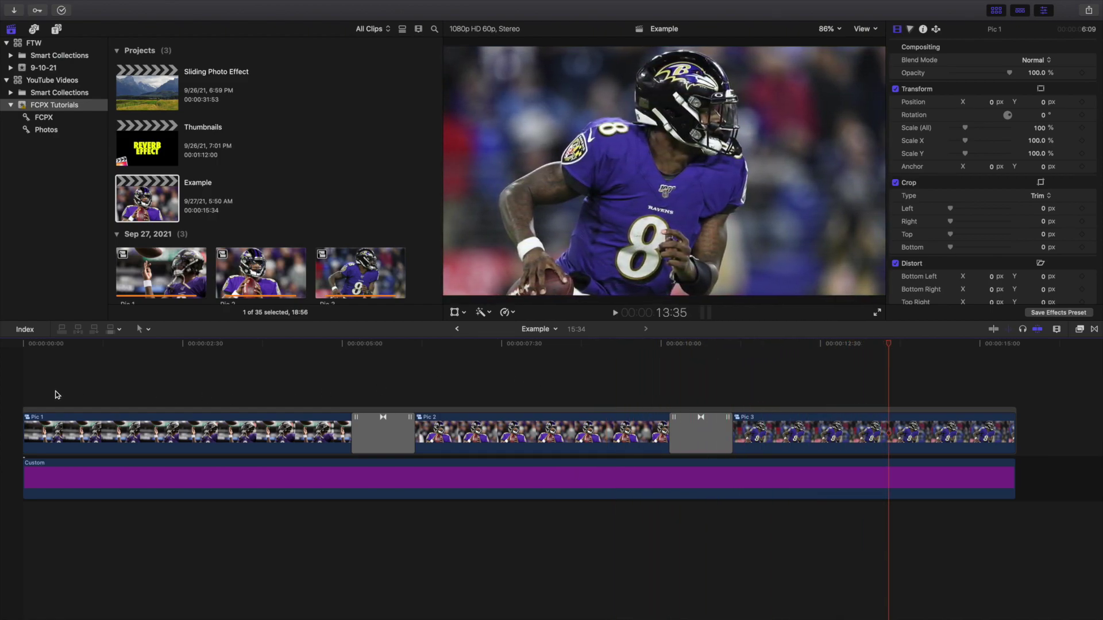
click(27, 390)
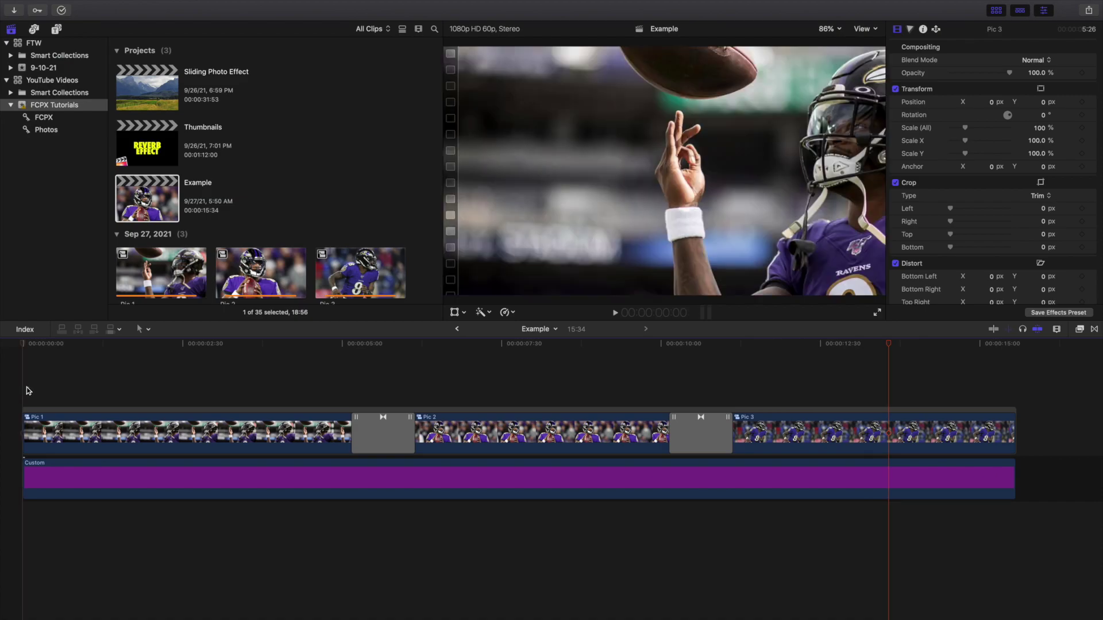
click(55, 29)
scroll(42, 147, up, 3)
click(49, 229)
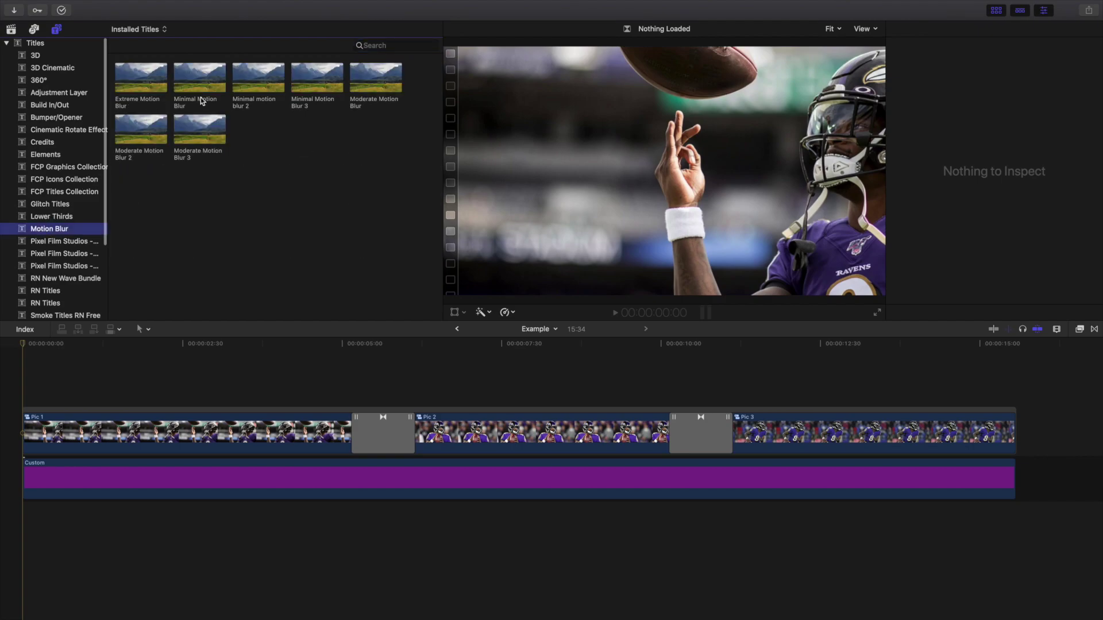
drag(363, 87, 1014, 397)
click(832, 388)
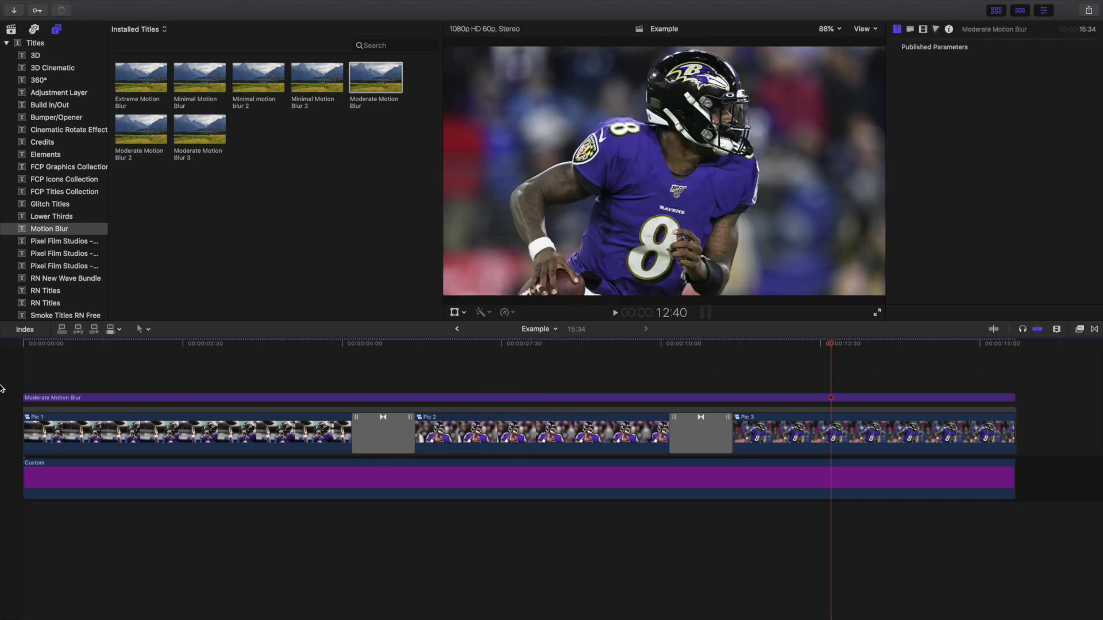
Step: Return to the library's Example project and play it from the beginning to preview the photos with the motion blur
key(Home)
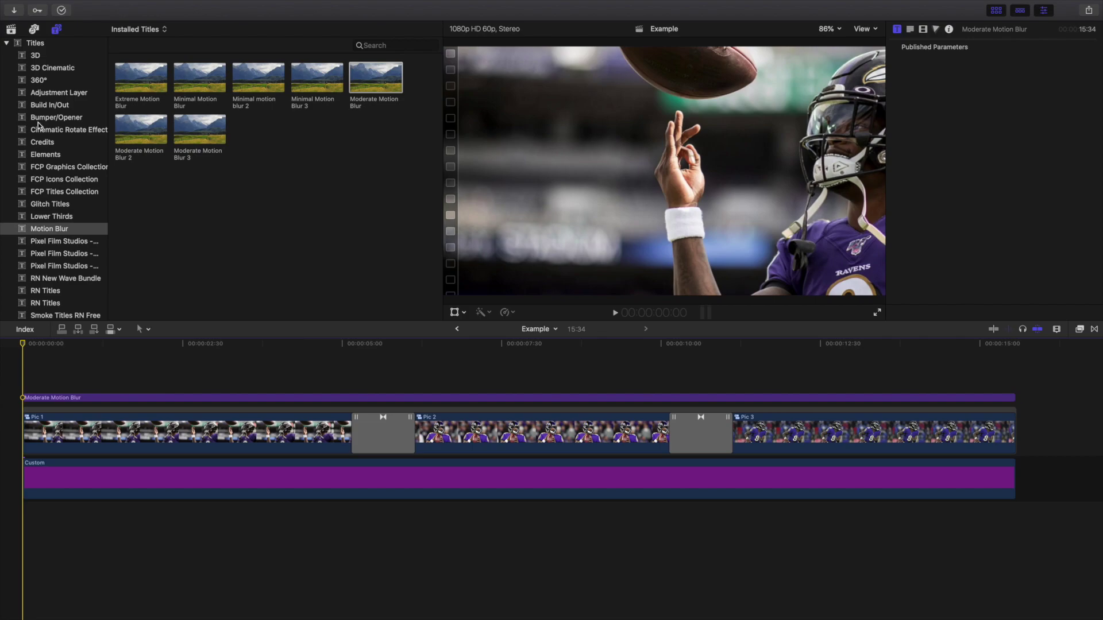
click(12, 30)
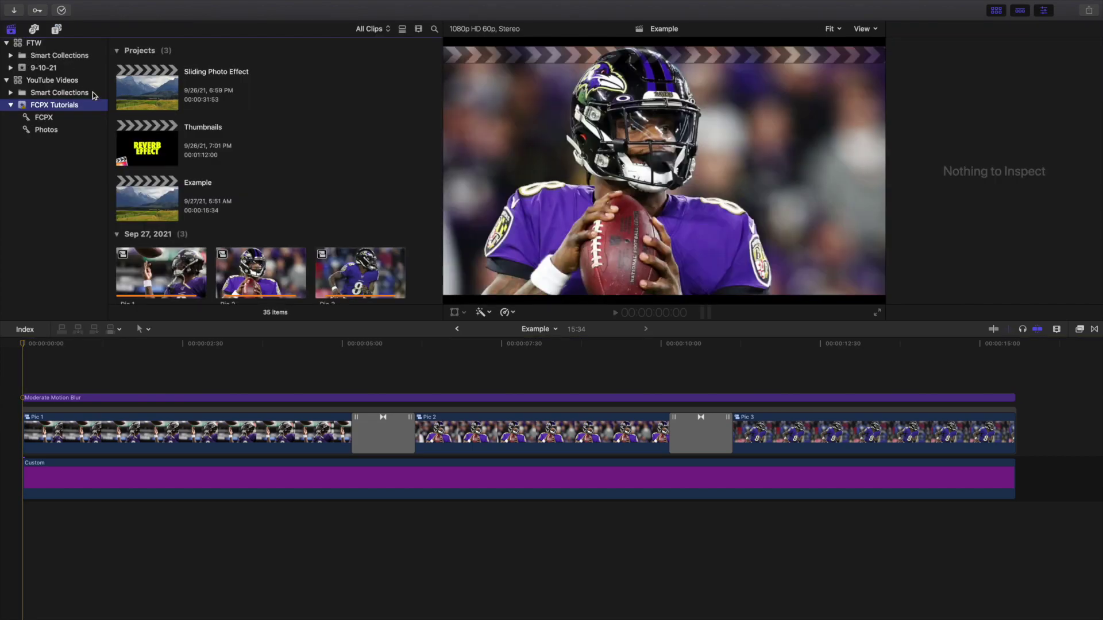
click(145, 205)
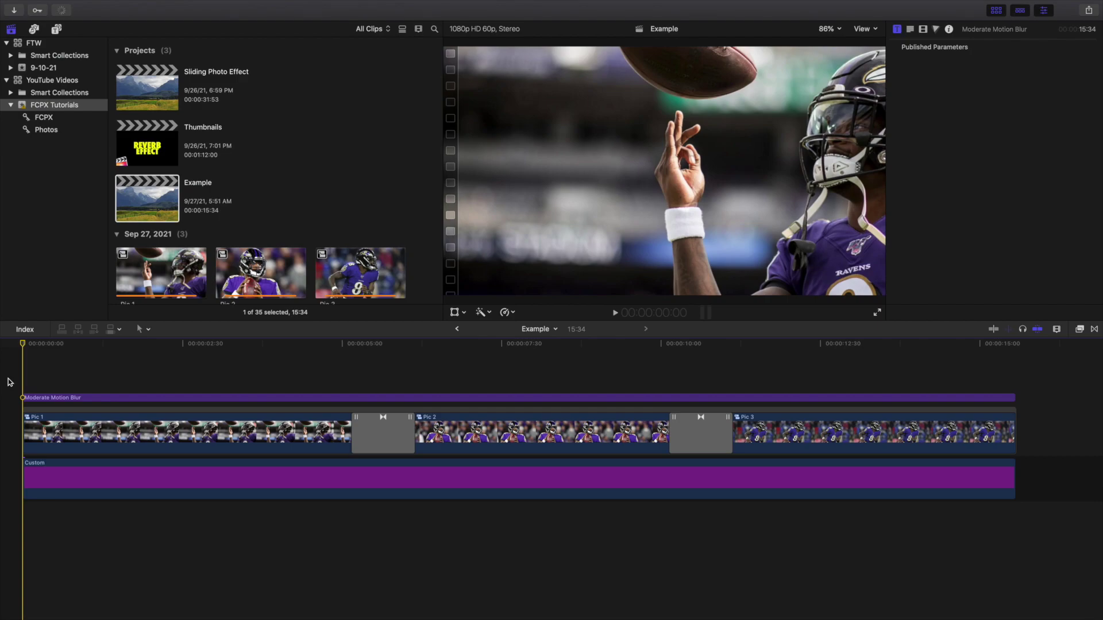
key(space)
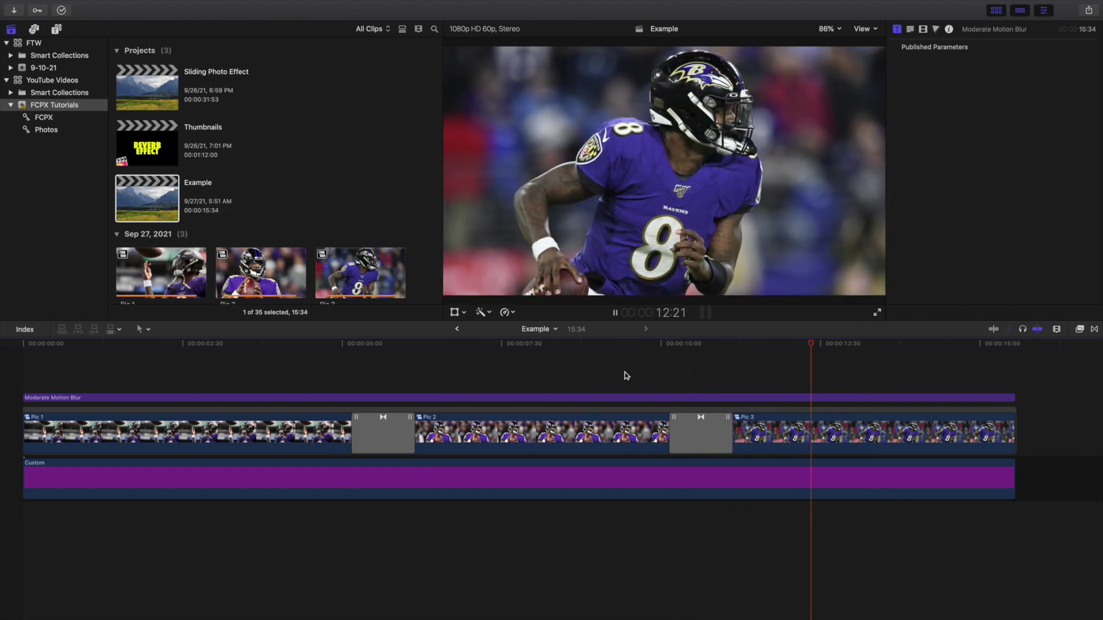
click(625, 374)
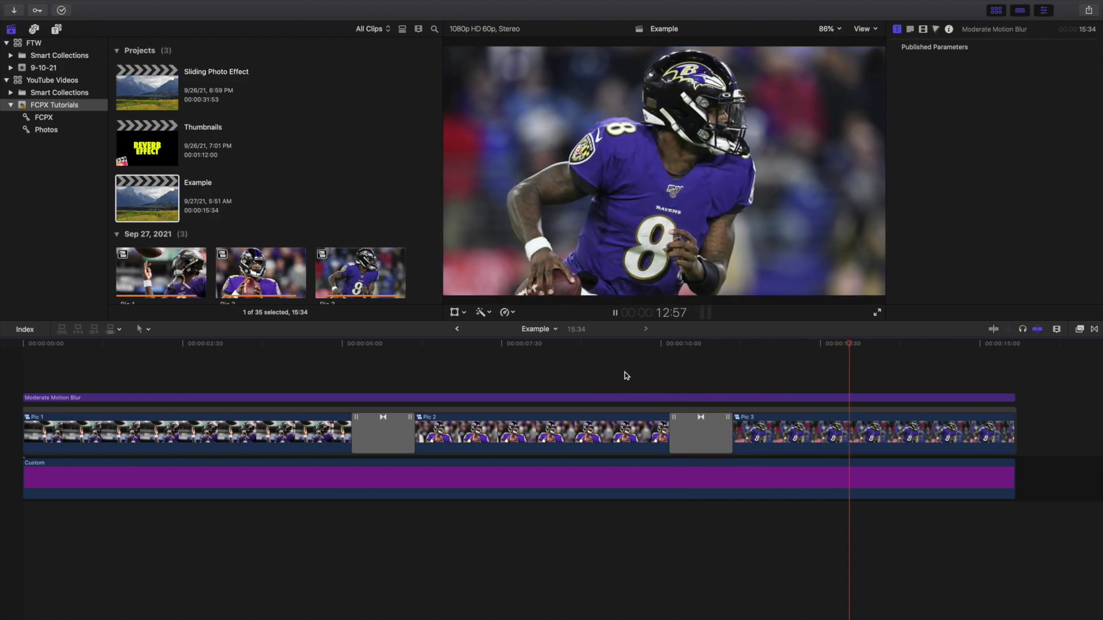
key(space)
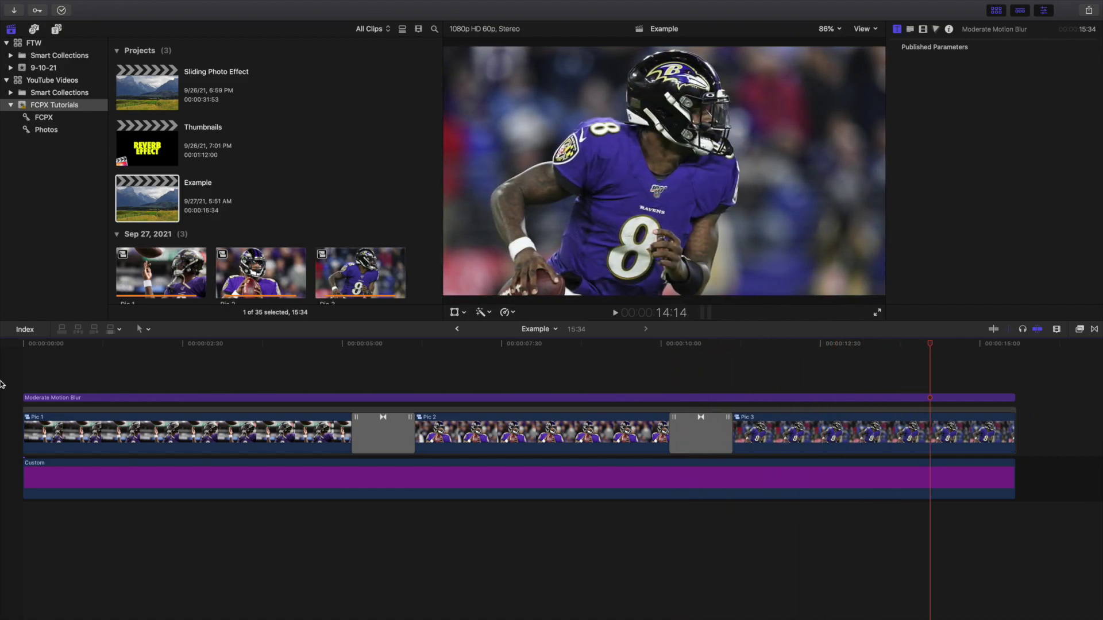
key(Home)
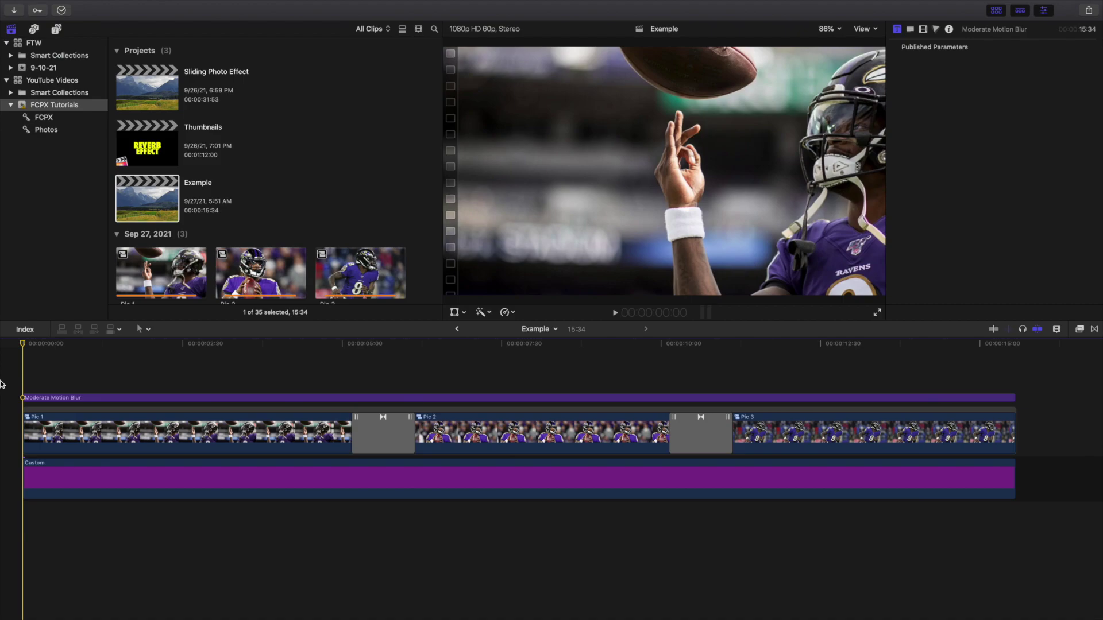
Step: Switch to the Sliding Photo Effect project and play it from the beginning through the end of Photo 7
key(super+bracketleft)
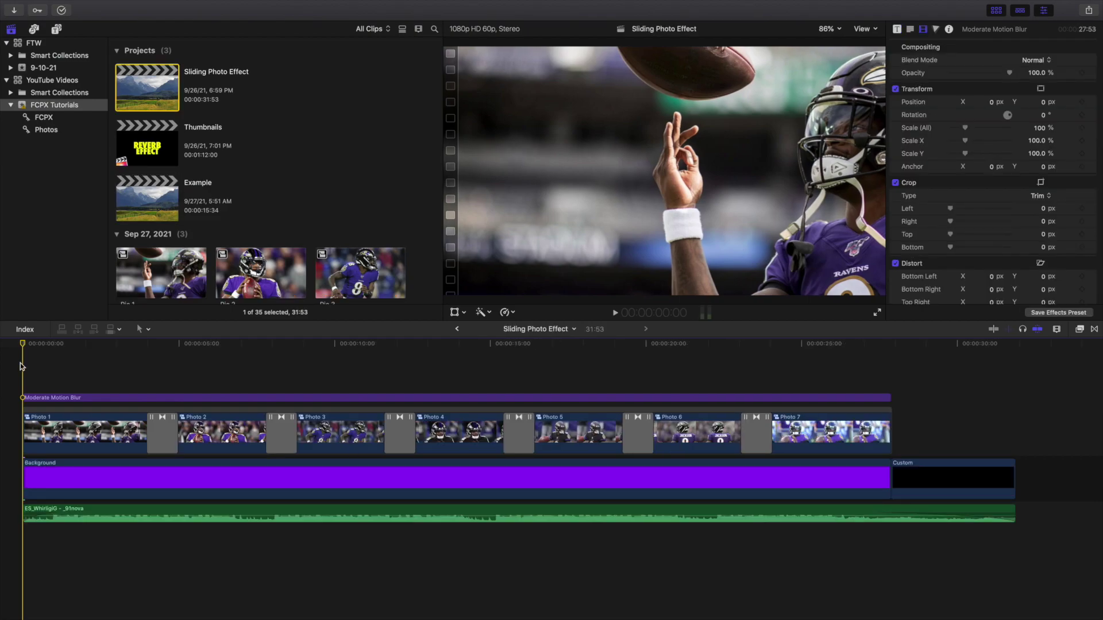
key(space)
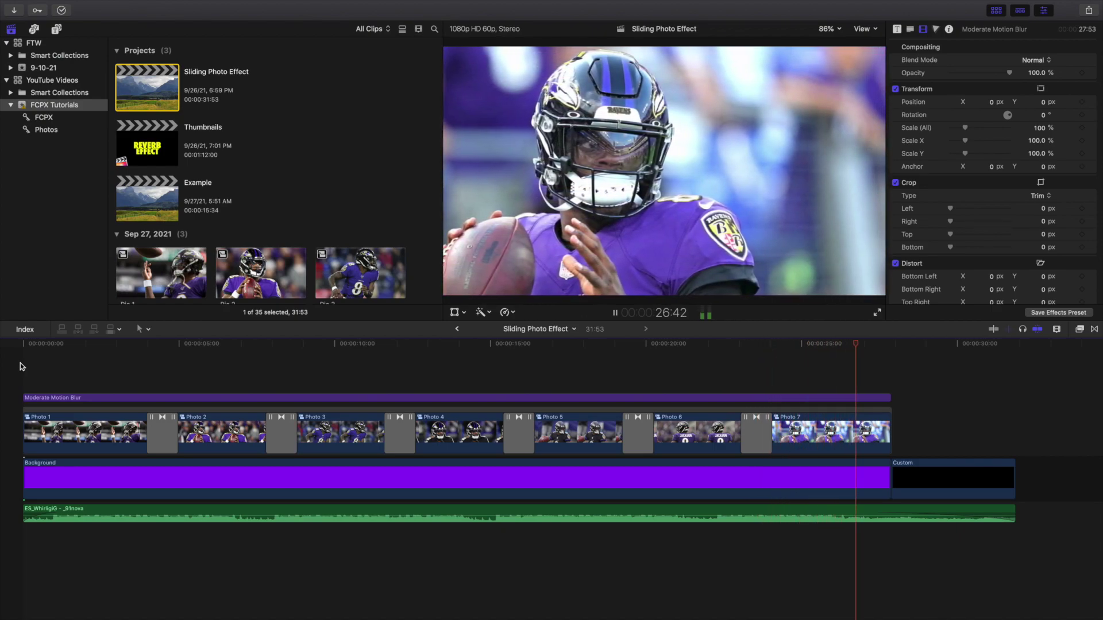
key(space)
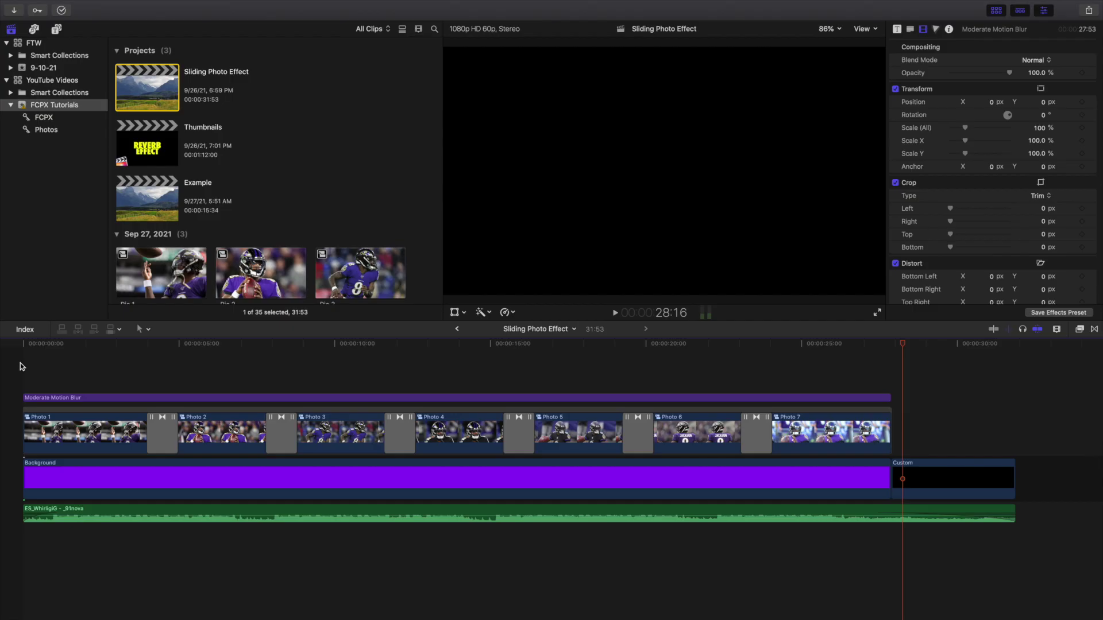